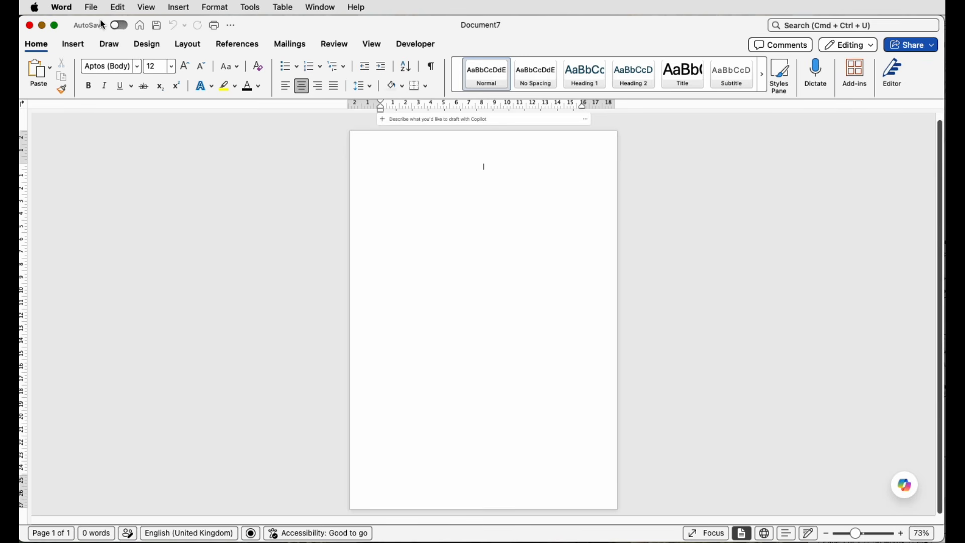
Step: Check in the Ribbon & Toolbar preferences that the Developer tab is enabled, then show its form tools
click(63, 8)
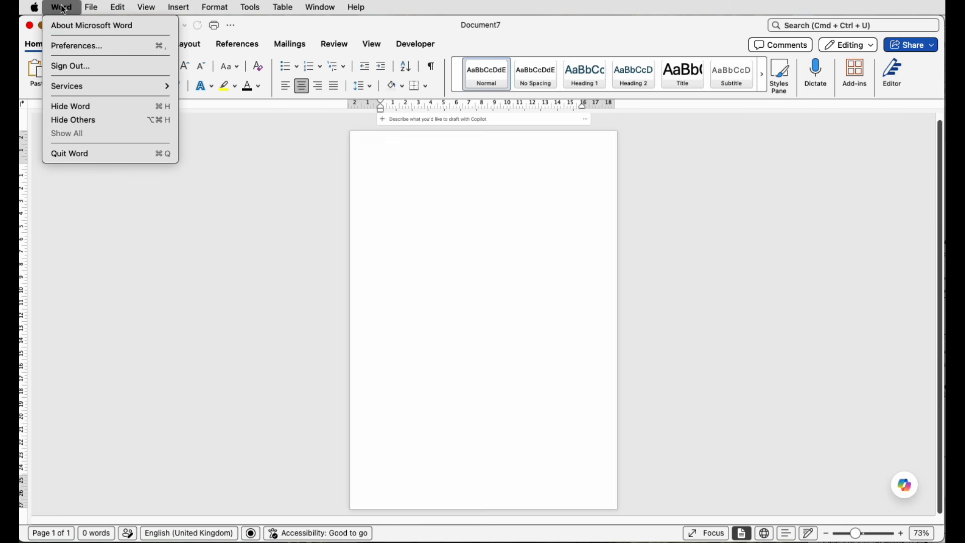
click(70, 47)
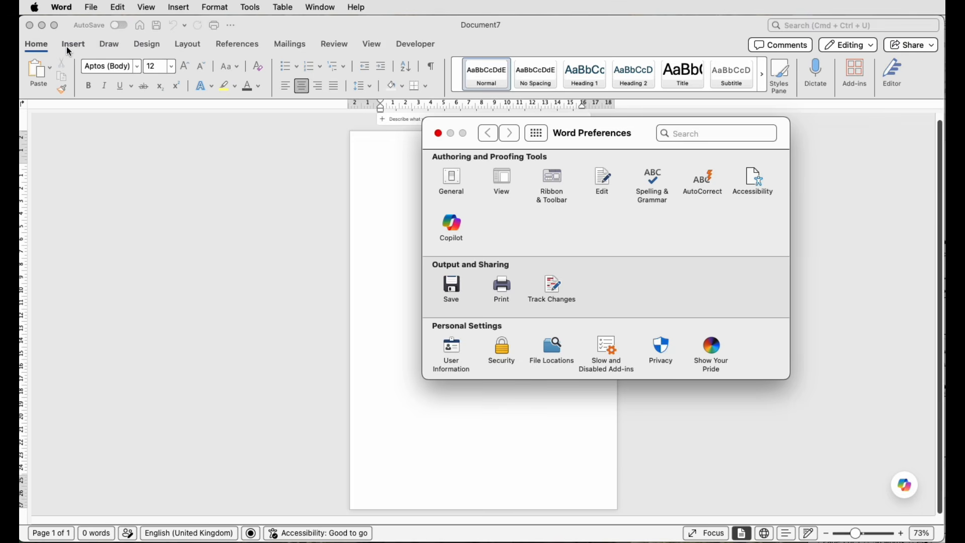
click(554, 184)
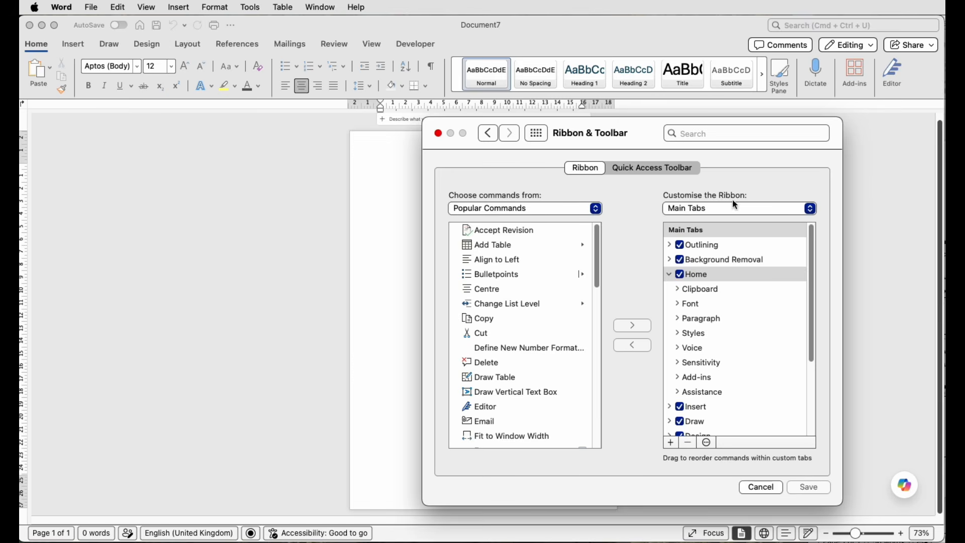
scroll(736, 306, down, 5)
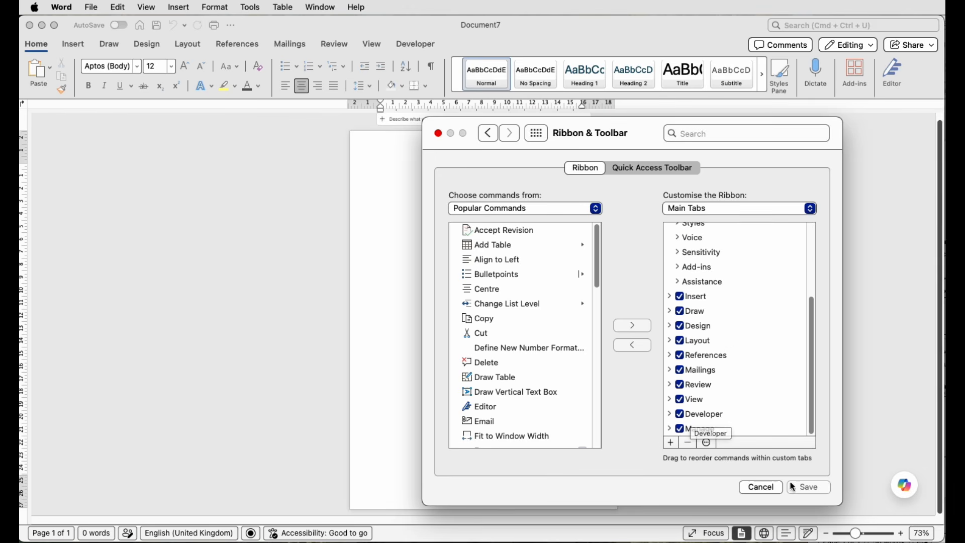
click(760, 487)
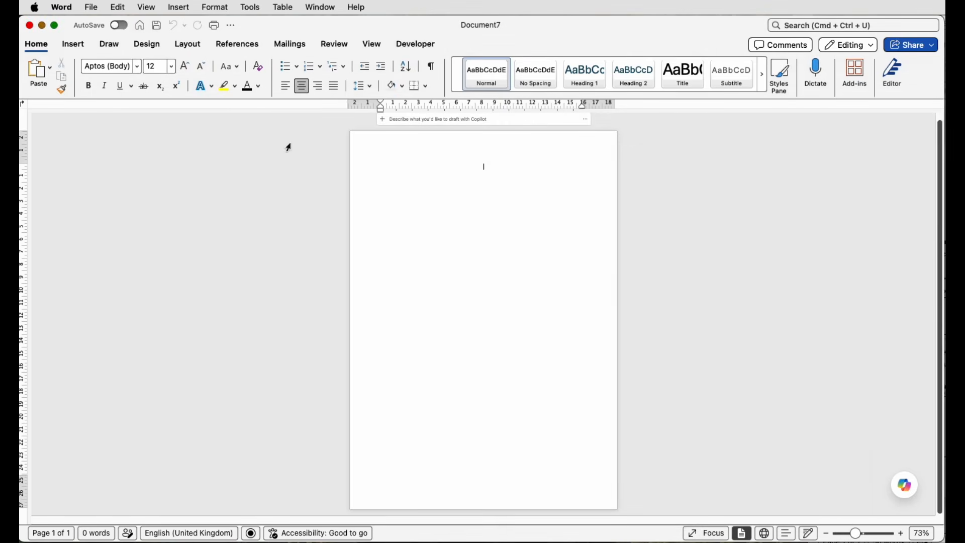
click(418, 46)
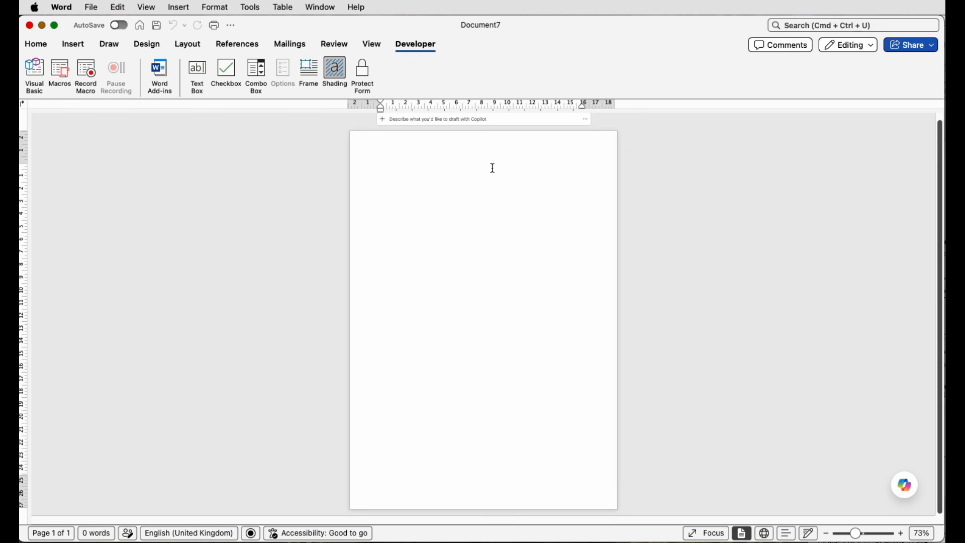
Step: Add the heading "Simple Fillable Form" on the first line and format it as 22 pt underlined text
text(Simple Fillable Form)
key(Return)
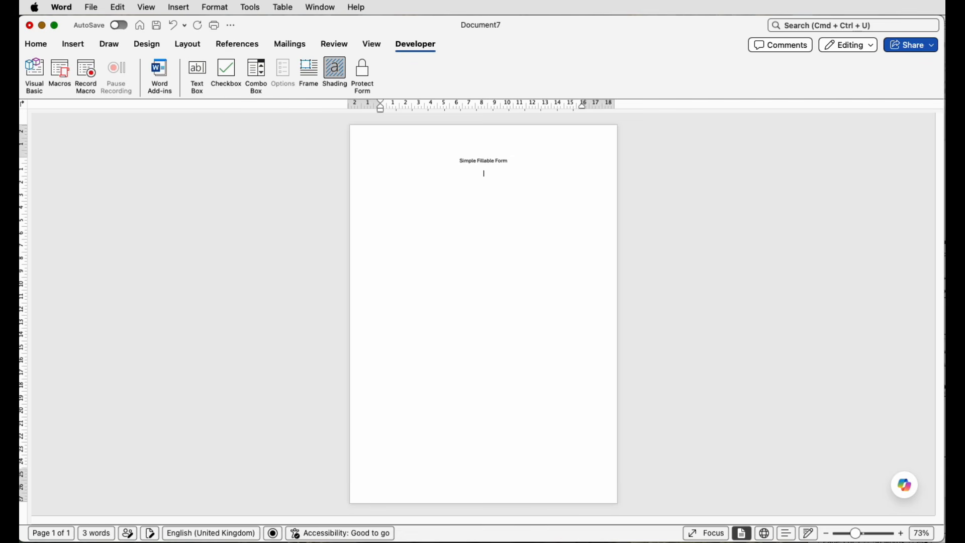
drag(512, 161, 469, 161)
click(35, 45)
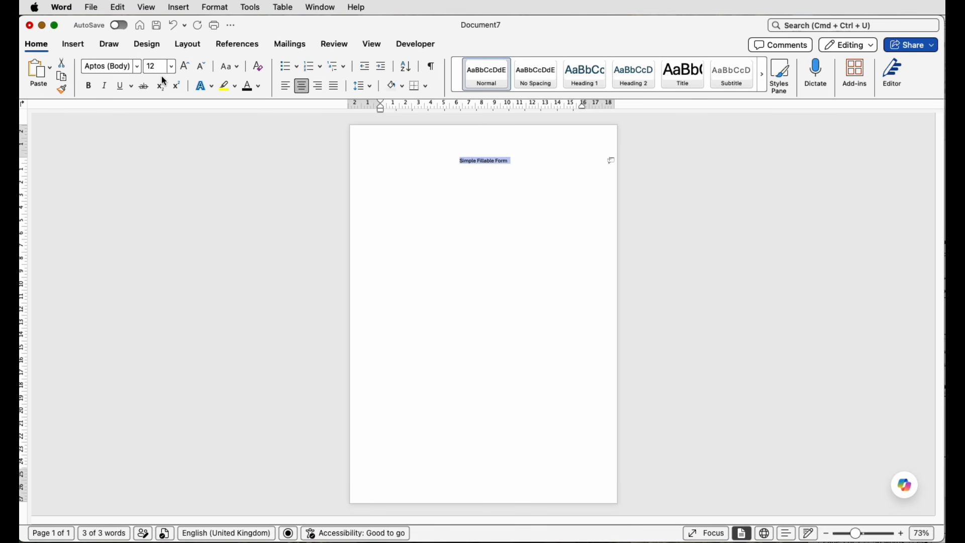
click(185, 65)
click(185, 66)
click(185, 66)
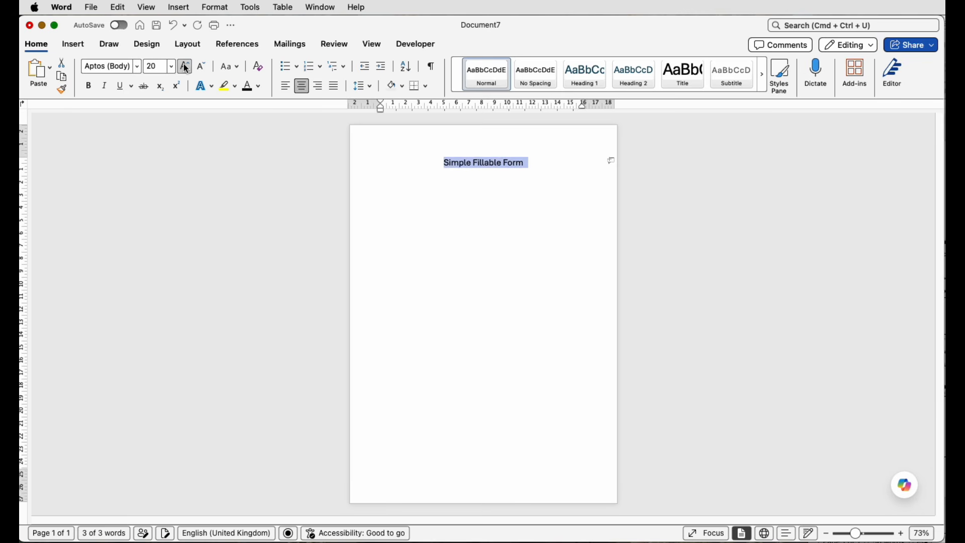
click(184, 66)
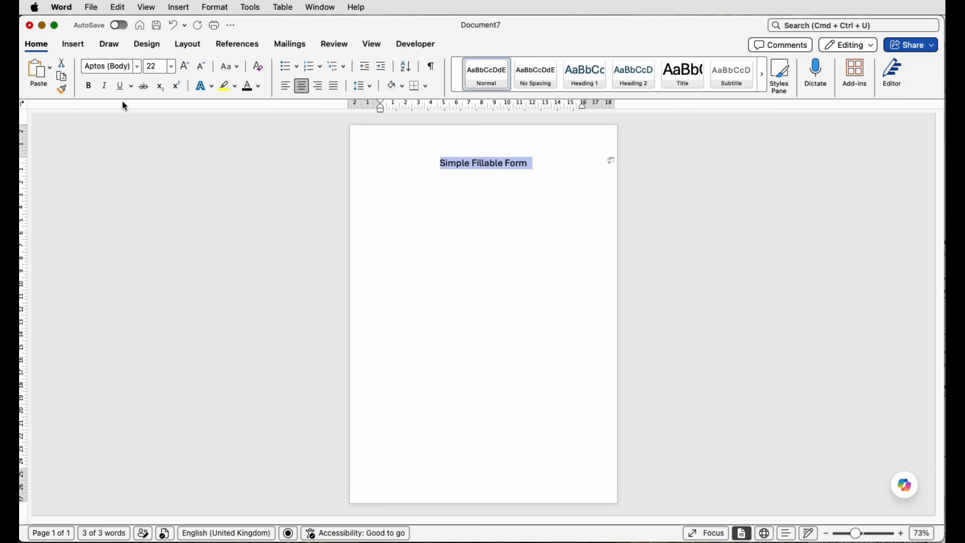
click(122, 88)
click(495, 192)
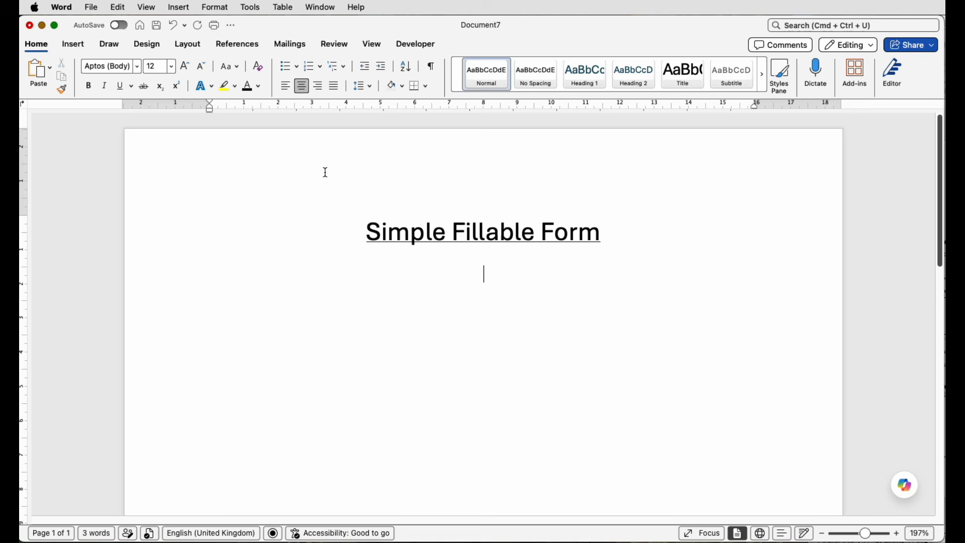
Step: Insert a table with 2 columns and 2 rows below the heading
click(84, 48)
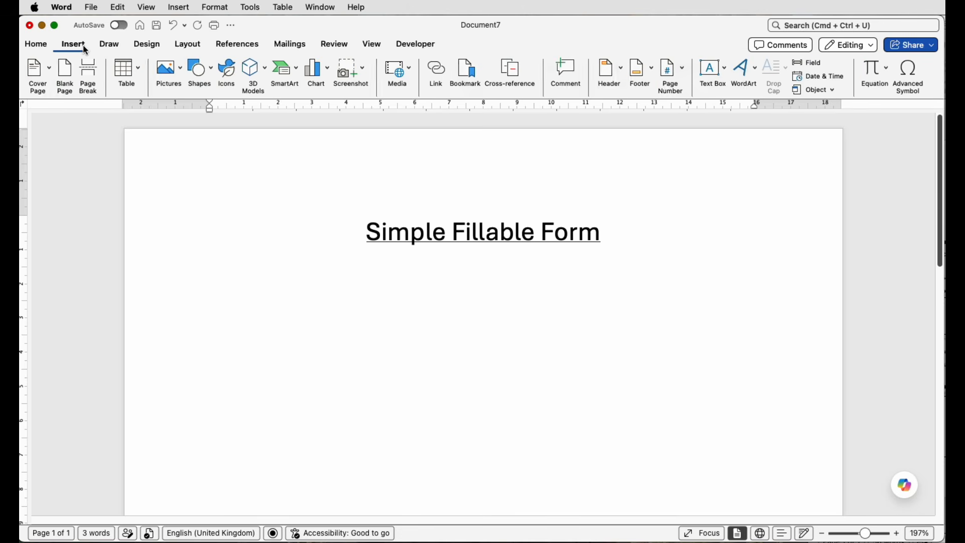
click(142, 72)
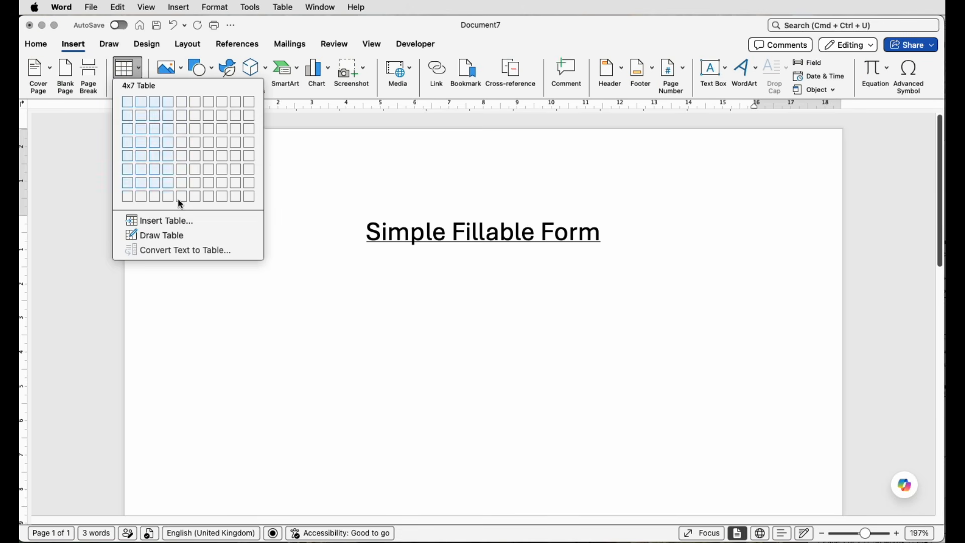
click(171, 222)
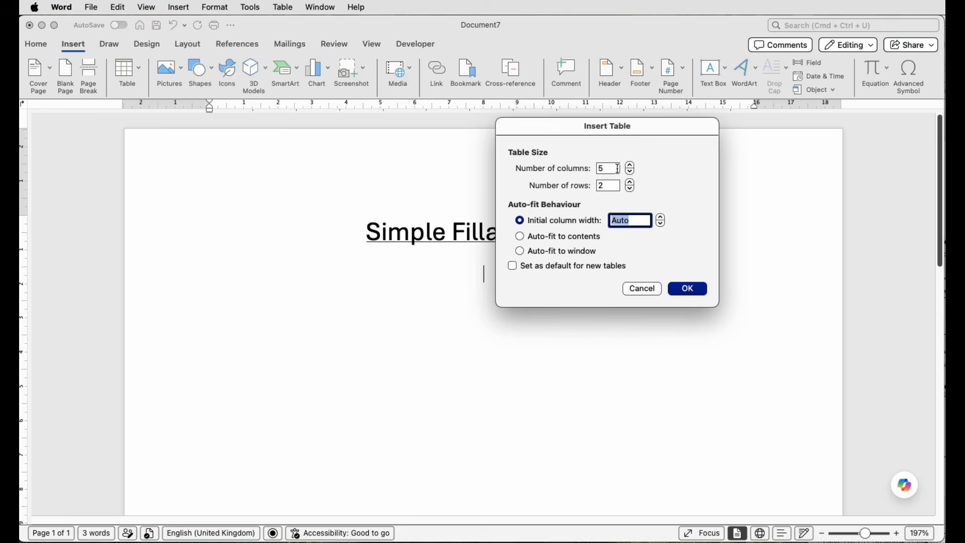
click(633, 175)
click(632, 175)
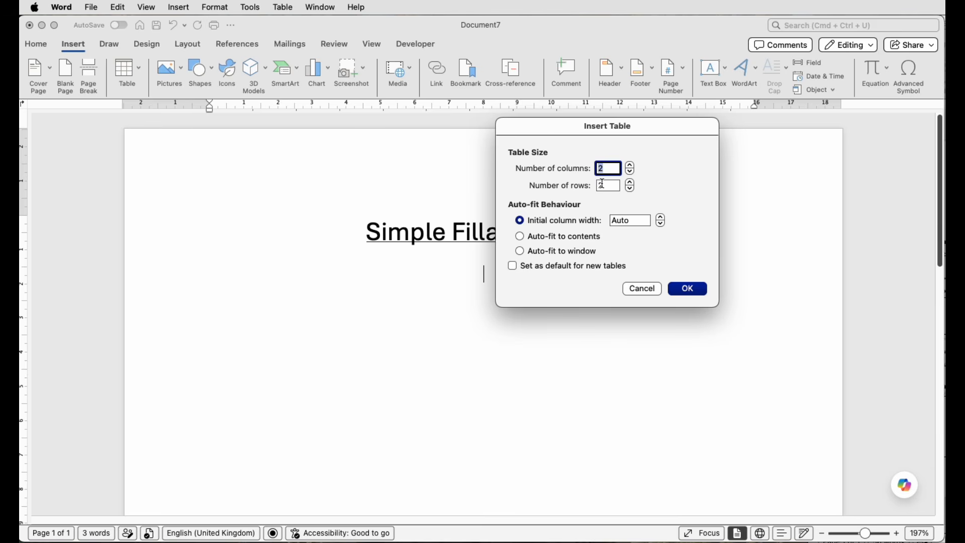
click(686, 289)
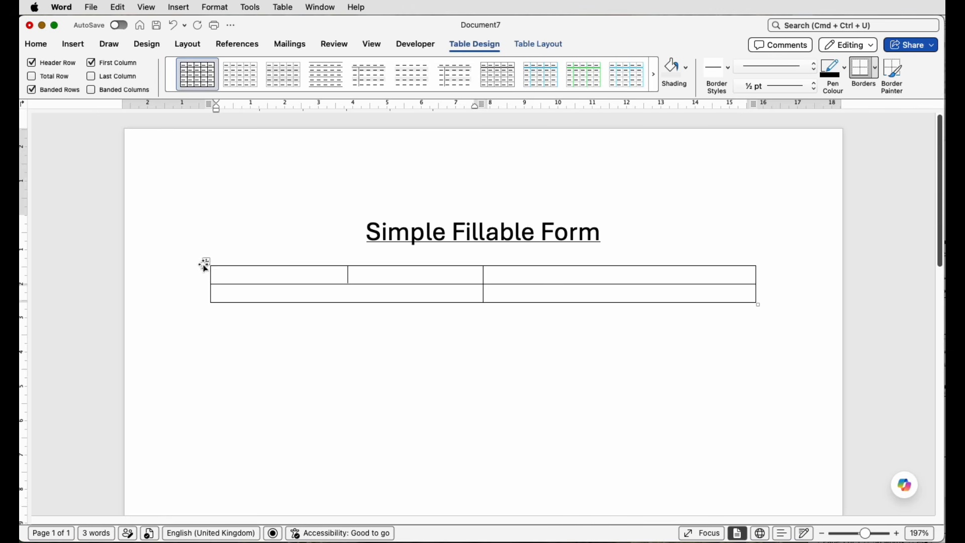
Step: Set the height of all table rows to 1 cm and align the cell contents centre left
click(207, 262)
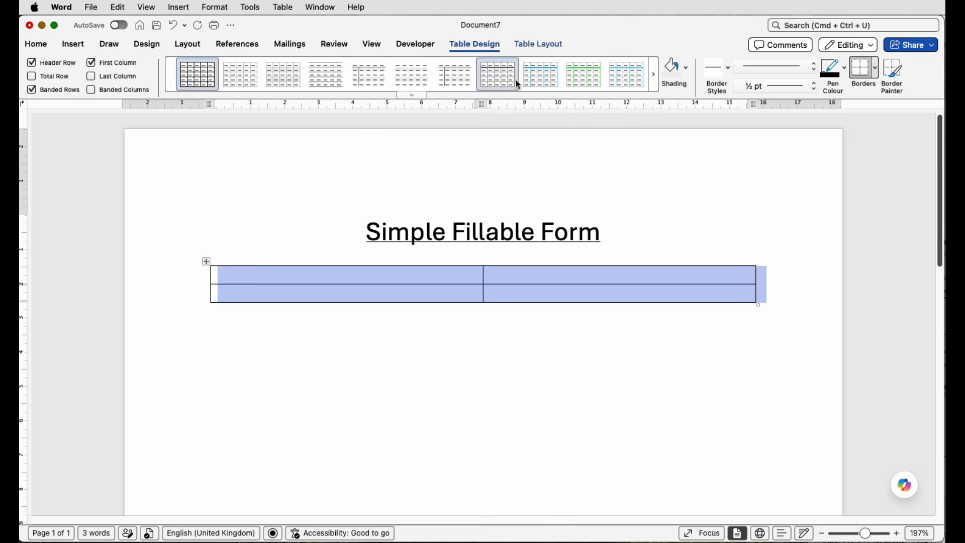
click(541, 45)
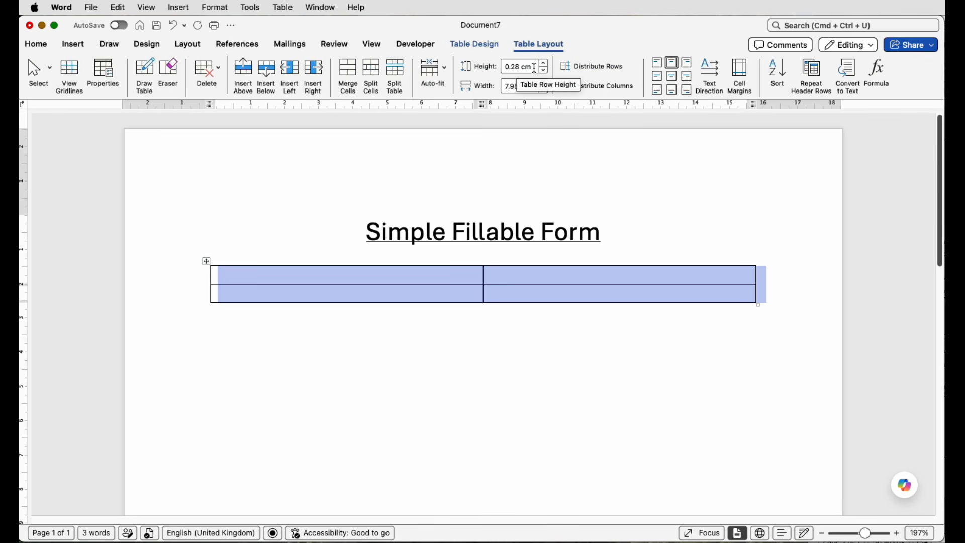
drag(536, 68, 502, 66)
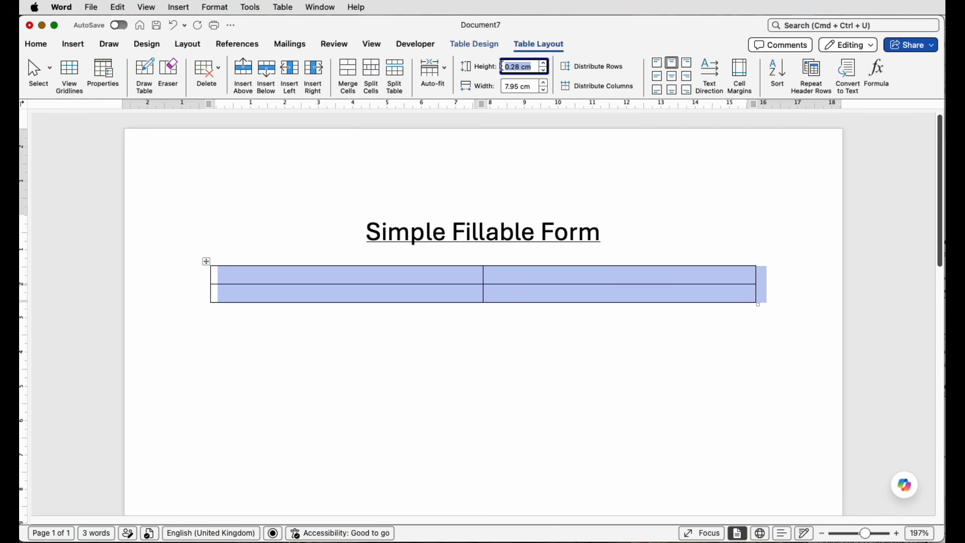
text(1)
key(Return)
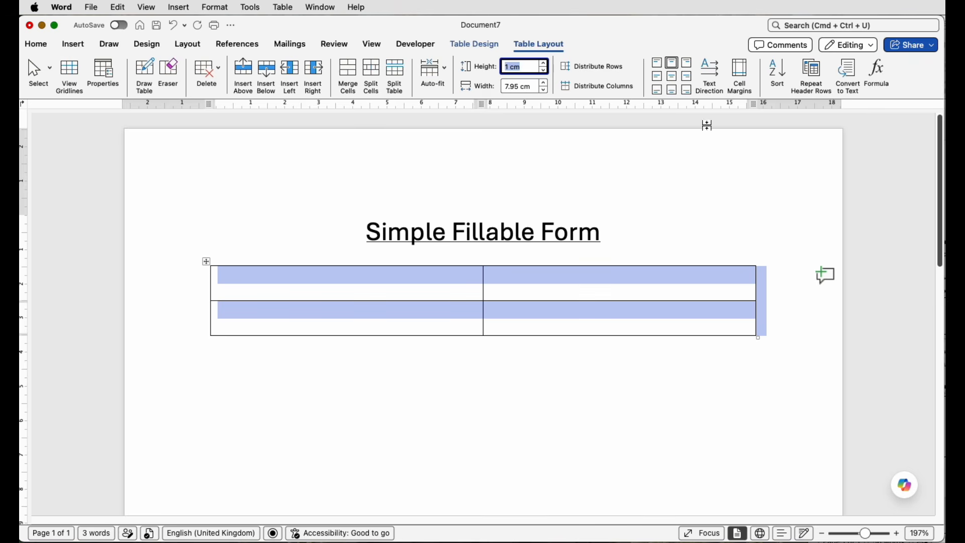
click(661, 79)
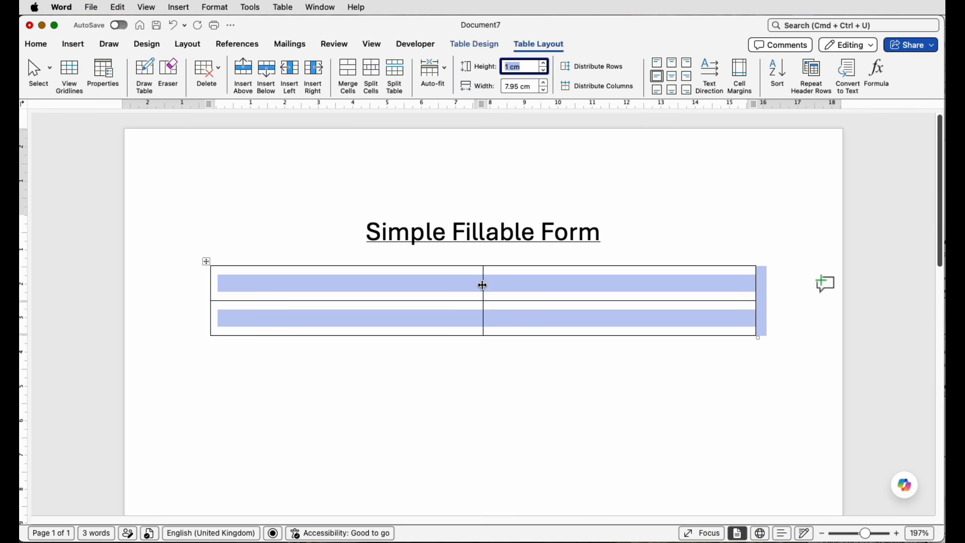
Step: Narrow the table's first column to about 4.74 cm and enter the label NAME in its first cell
drag(483, 285, 374, 285)
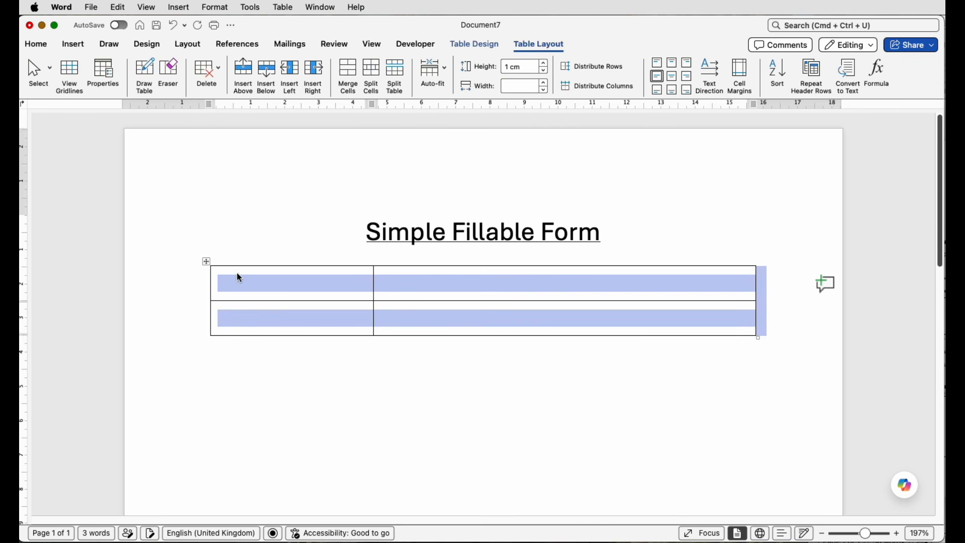
click(269, 287)
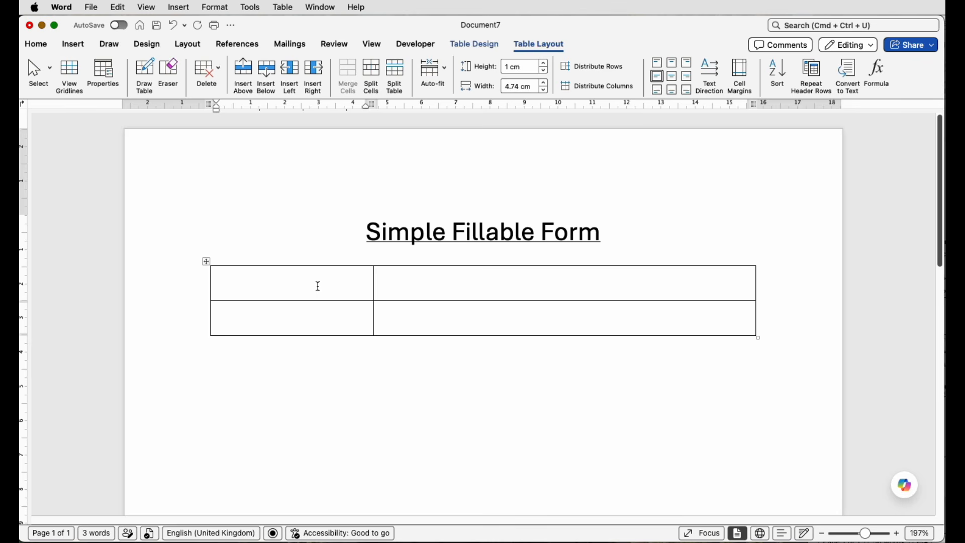
text(NAME)
Step: Insert a text box form field in the cell beside NAME
click(449, 280)
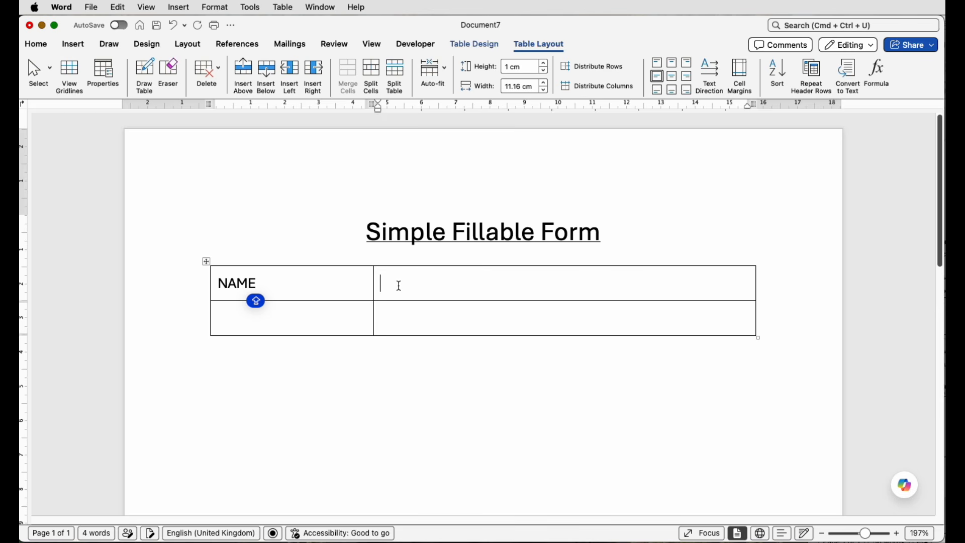
click(404, 45)
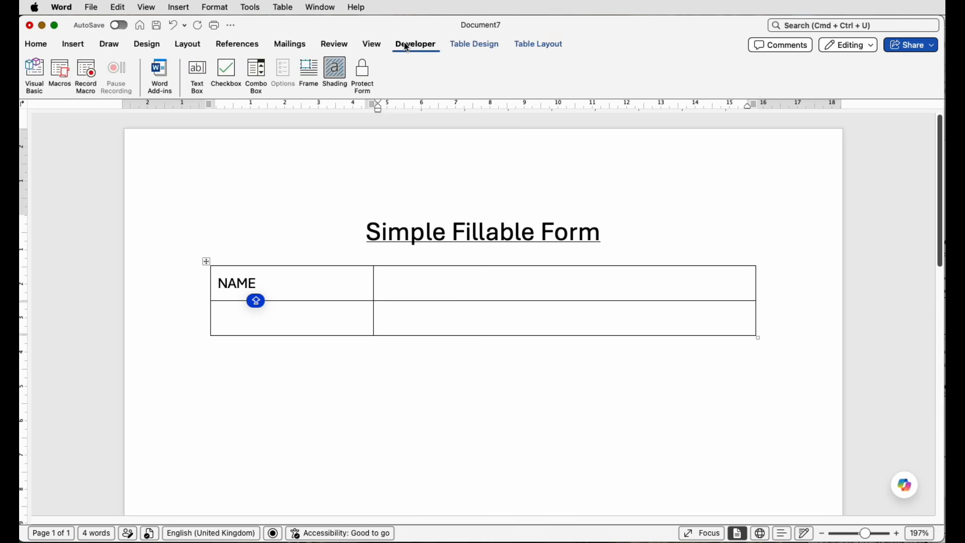
click(199, 76)
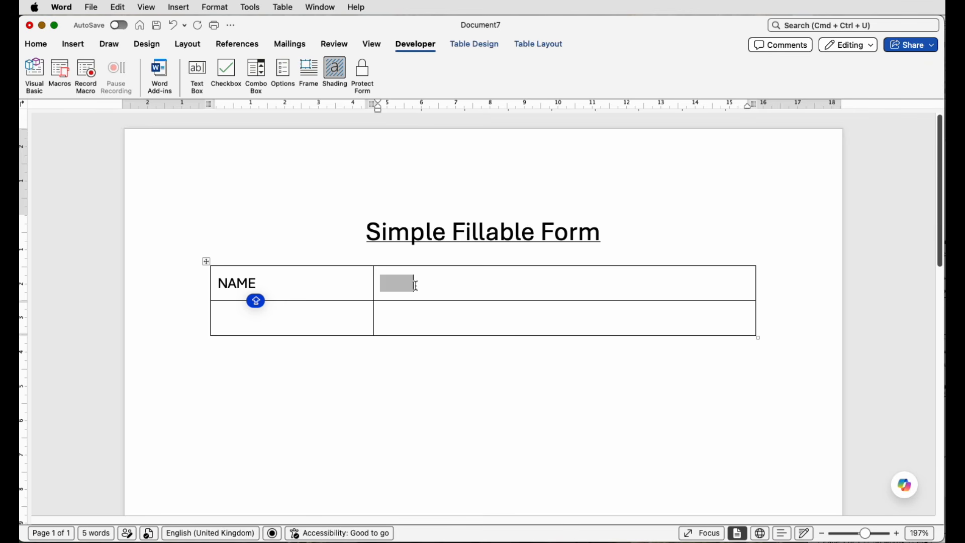
Step: Test the protected form by entering SDFSDFSDFSDFSDF in the NAME field and switching field shading off and on
click(364, 76)
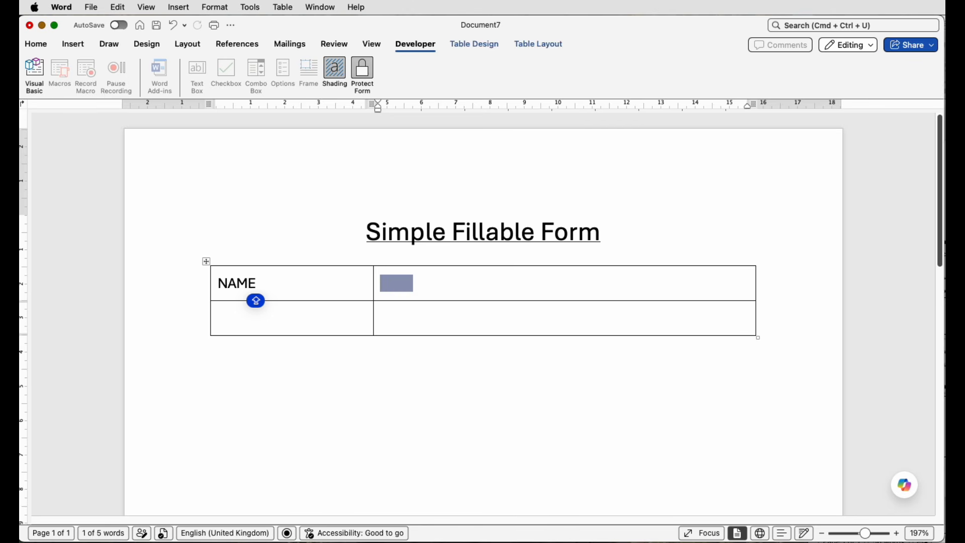
text(SDFSDFSDFSDFSDF)
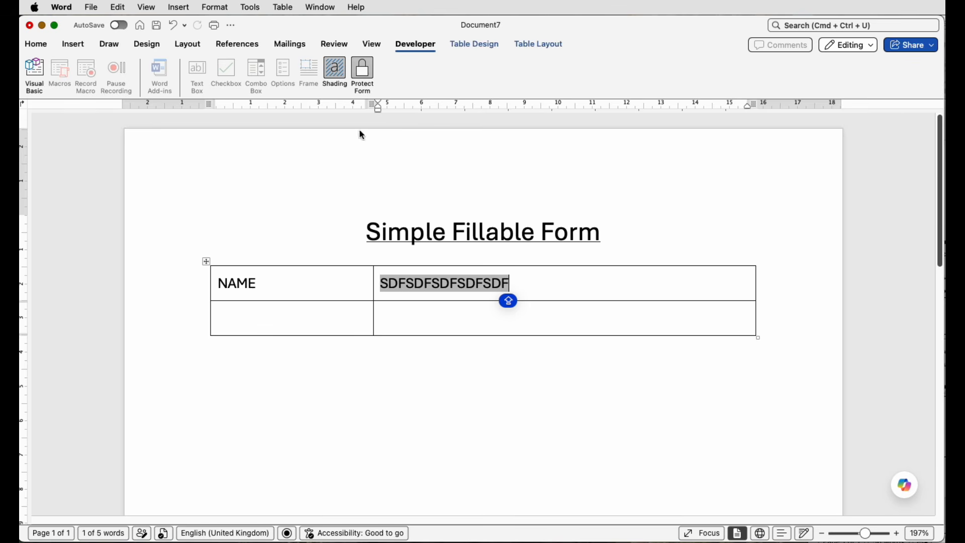
click(334, 73)
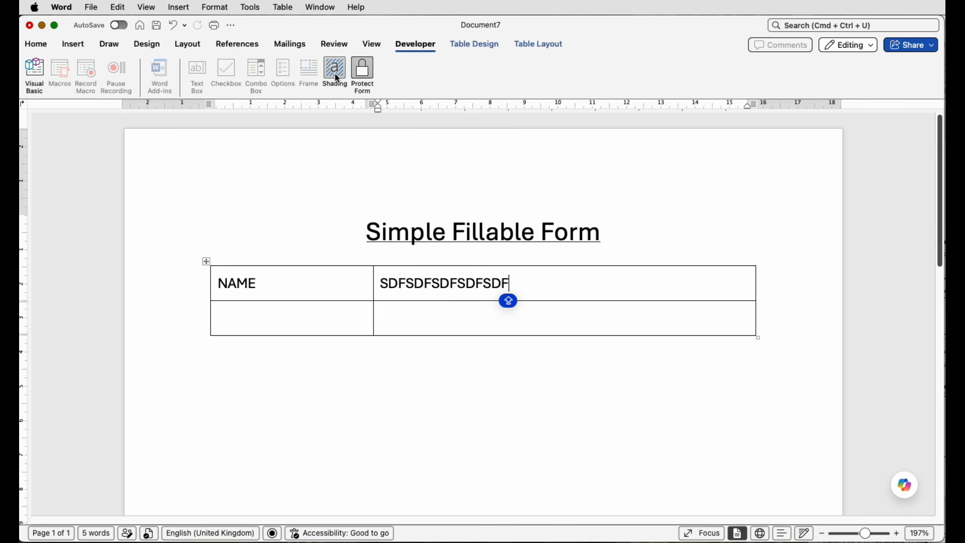
click(337, 78)
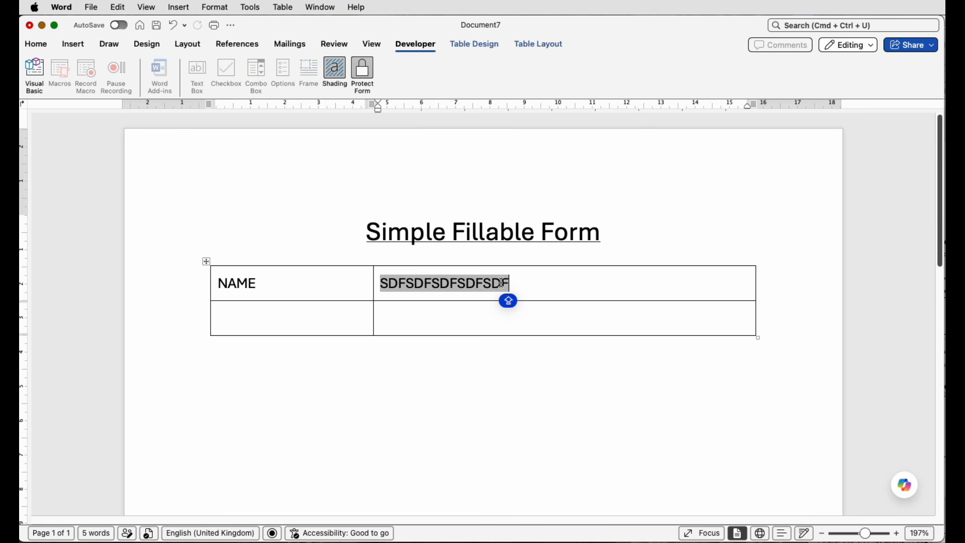
Step: Unprotect the form after clearing the test entry, and reinsert the text box field beside NAME
key(BackSpace)
key(BackSpace)
key(BackSpace)
key(BackSpace)
key(BackSpace)
key(BackSpace)
key(BackSpace)
key(BackSpace)
key(BackSpace)
key(BackSpace)
key(BackSpace)
key(BackSpace)
key(BackSpace)
key(BackSpace)
key(BackSpace)
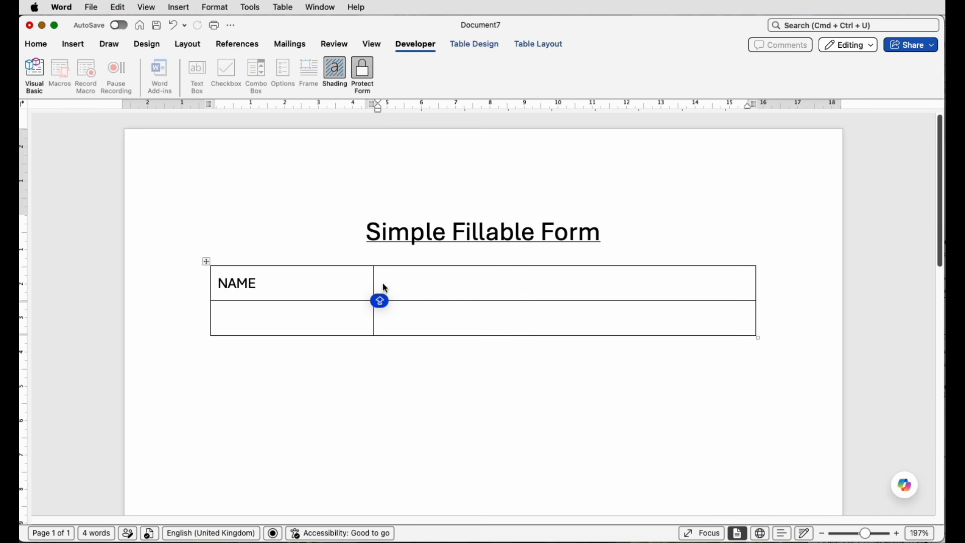
click(360, 74)
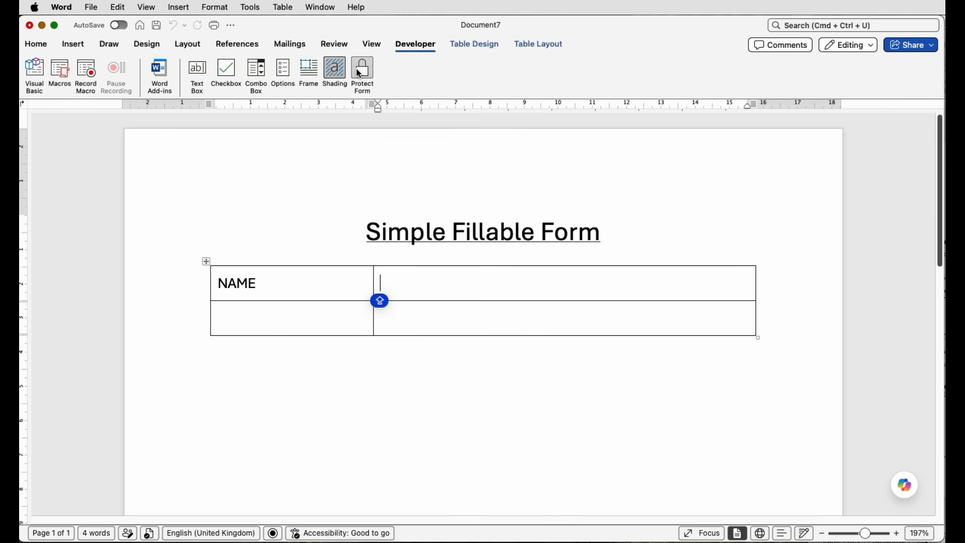
click(201, 79)
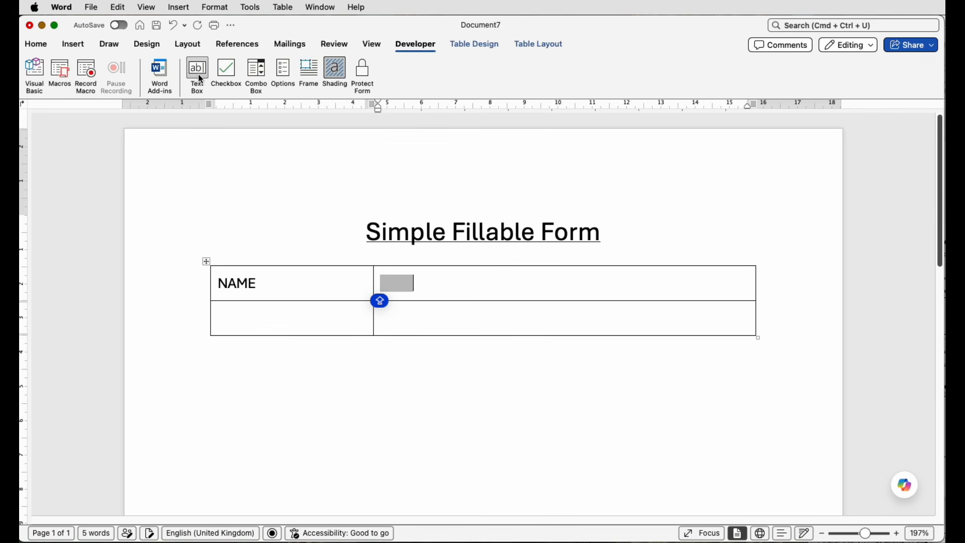
Step: Enter the label ADDRESS in the first cell of the table's second row
click(239, 324)
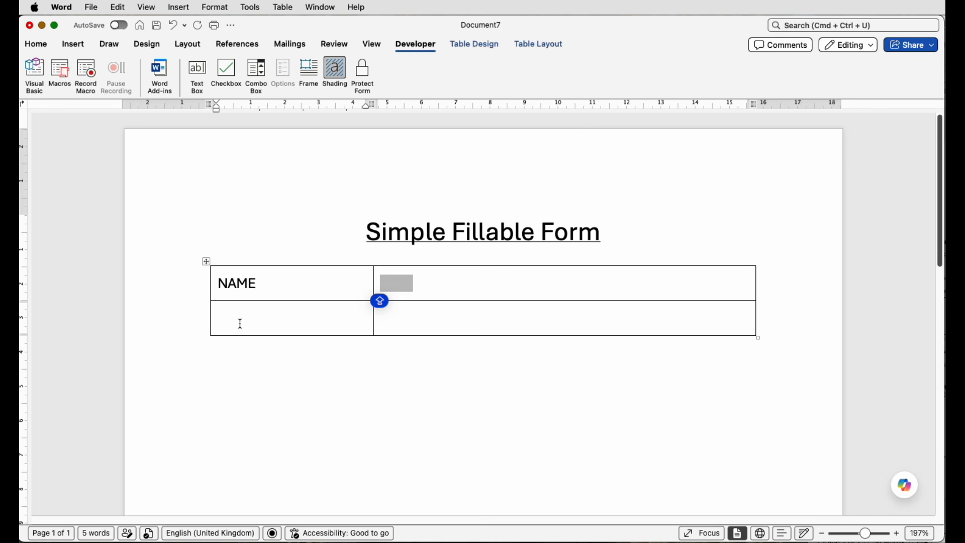
text(ADDRESS)
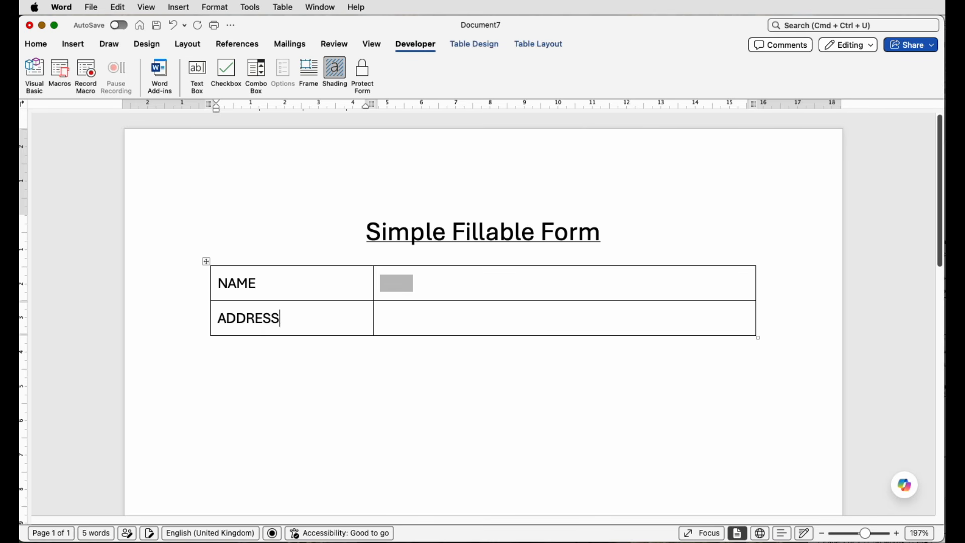
Step: Insert a text box form field in the cell beside ADDRESS and add six rows below it to the table
click(403, 318)
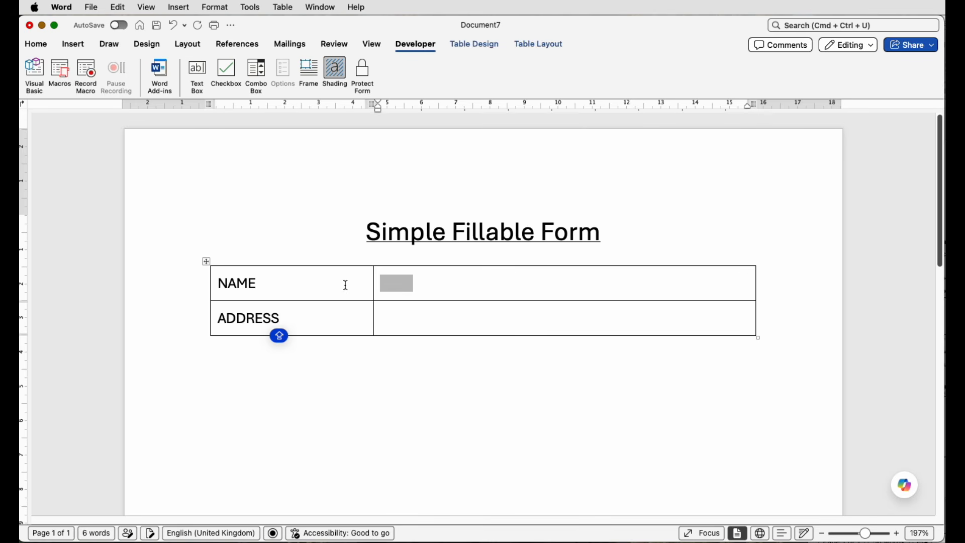
click(204, 77)
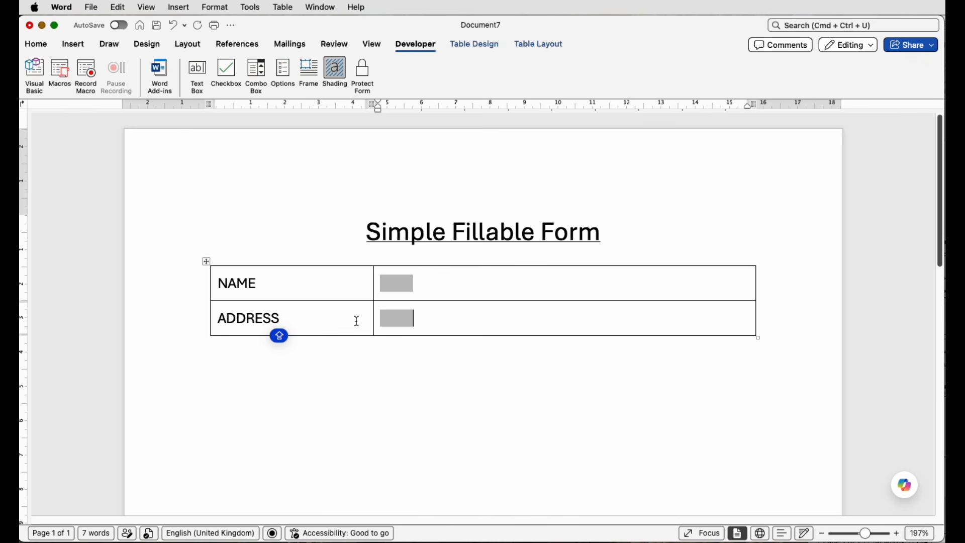
click(556, 47)
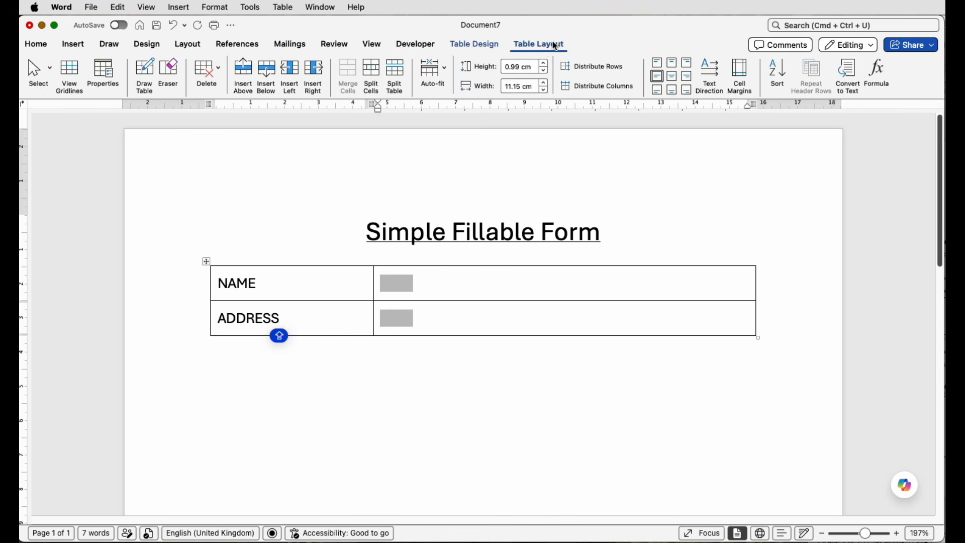
click(272, 79)
click(272, 79)
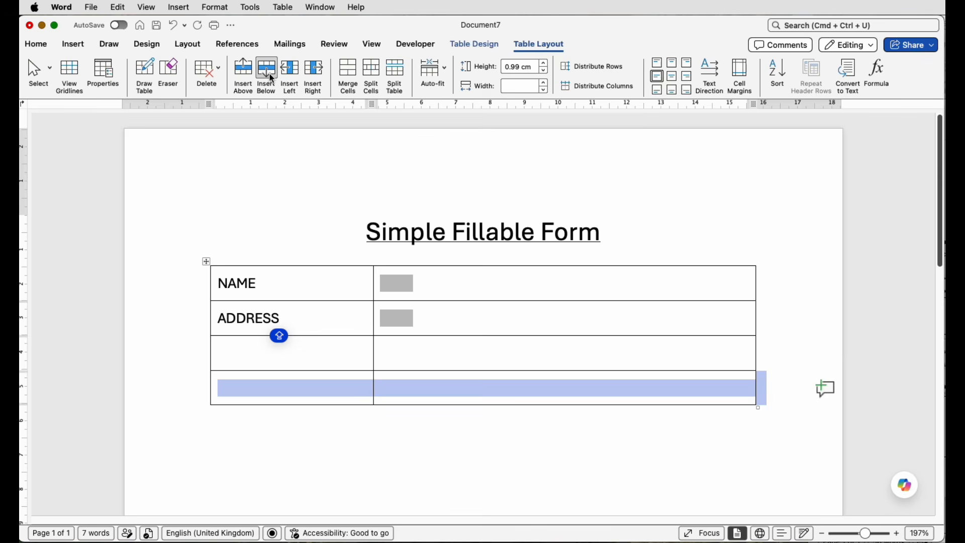
click(272, 79)
click(272, 79)
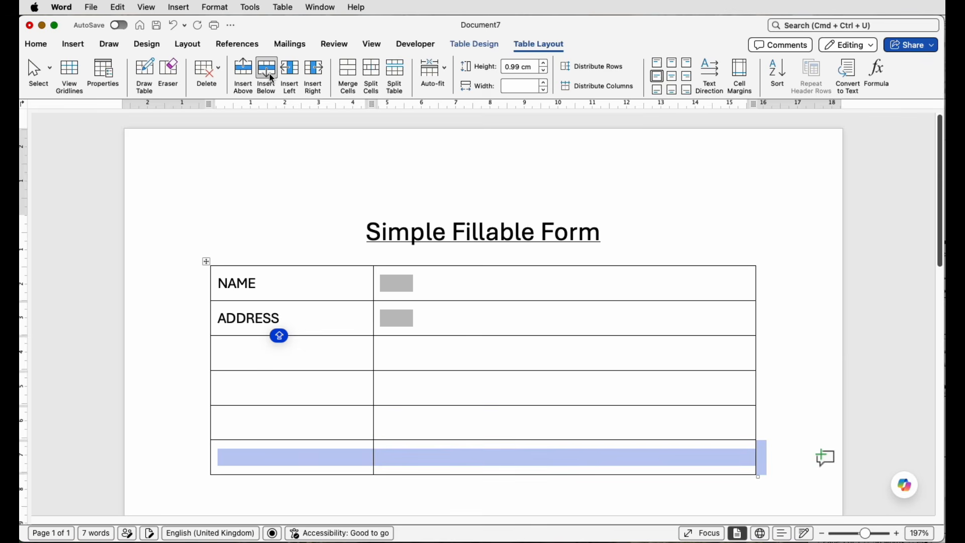
click(272, 79)
click(272, 79)
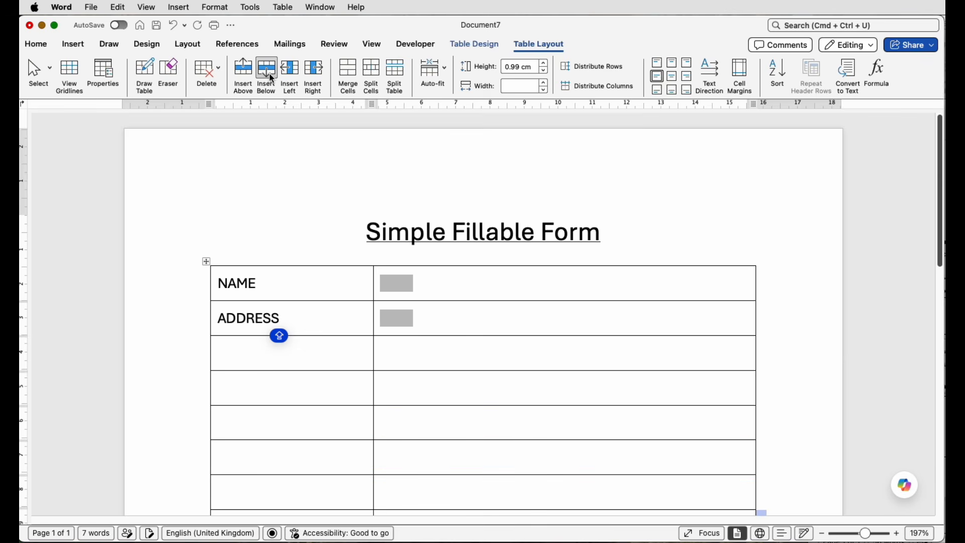
Step: Enter the label EMAIL in the third row and insert a text box form field beside it
click(320, 362)
text(EMAIL)
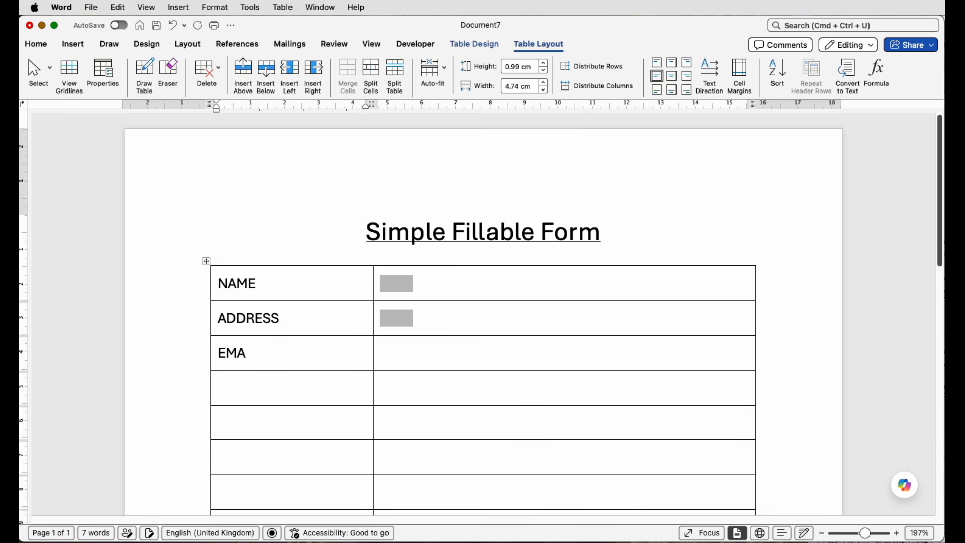
click(398, 352)
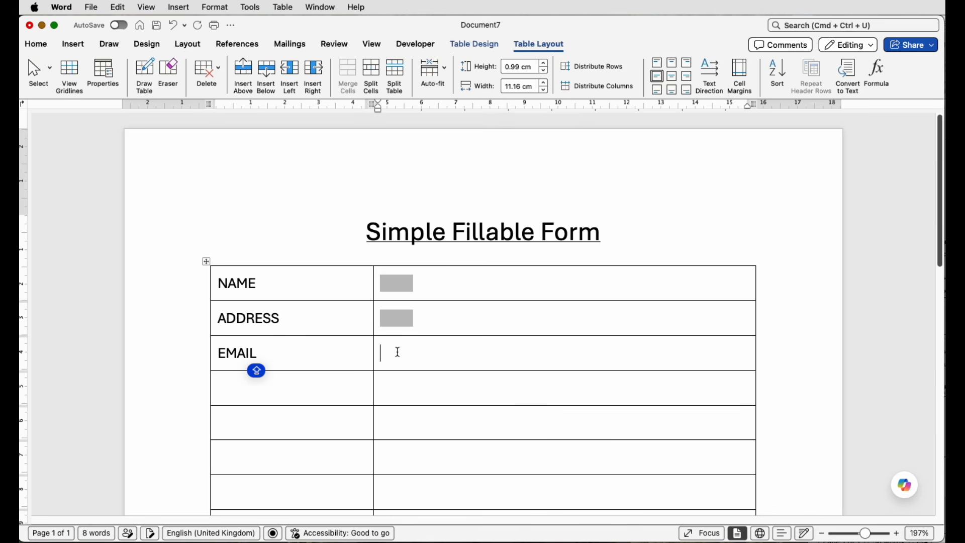
click(409, 50)
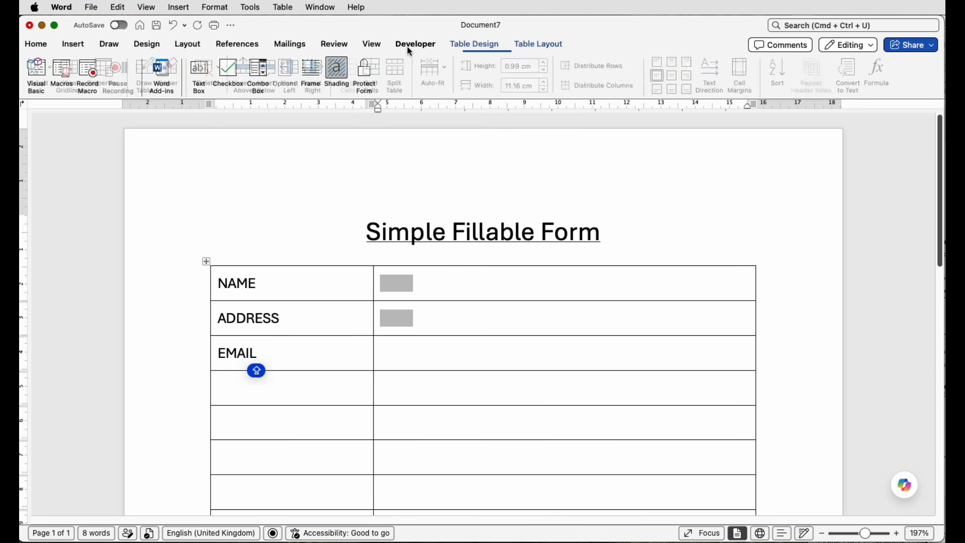
click(195, 76)
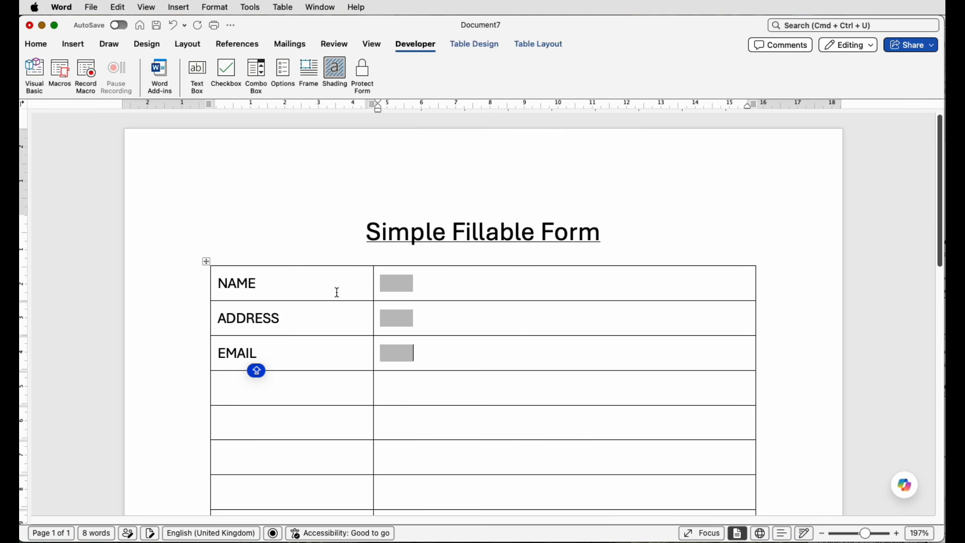
Step: Enter the label POSITION APPLIED FOR in the fifth row and widen its cell so the text fits on one line
scroll(340, 300, down, 5)
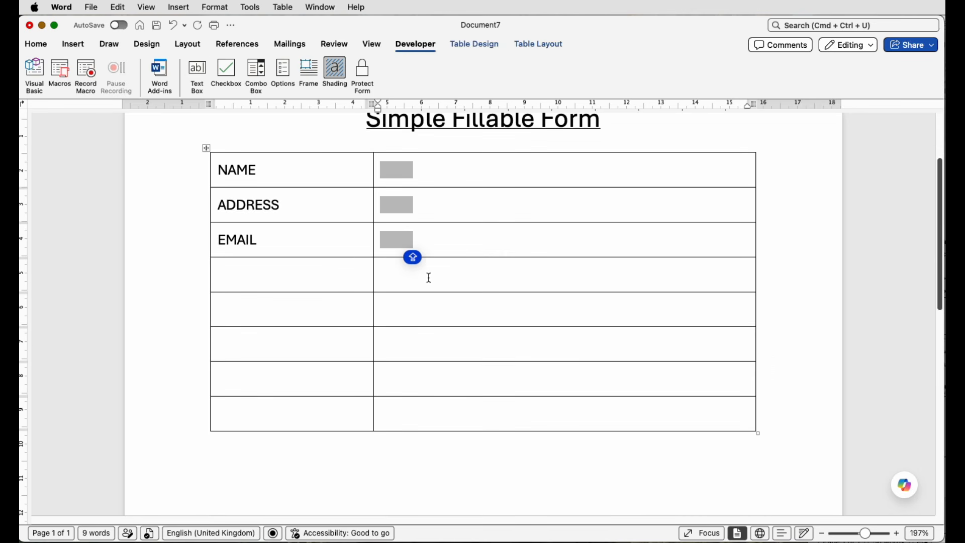
click(330, 315)
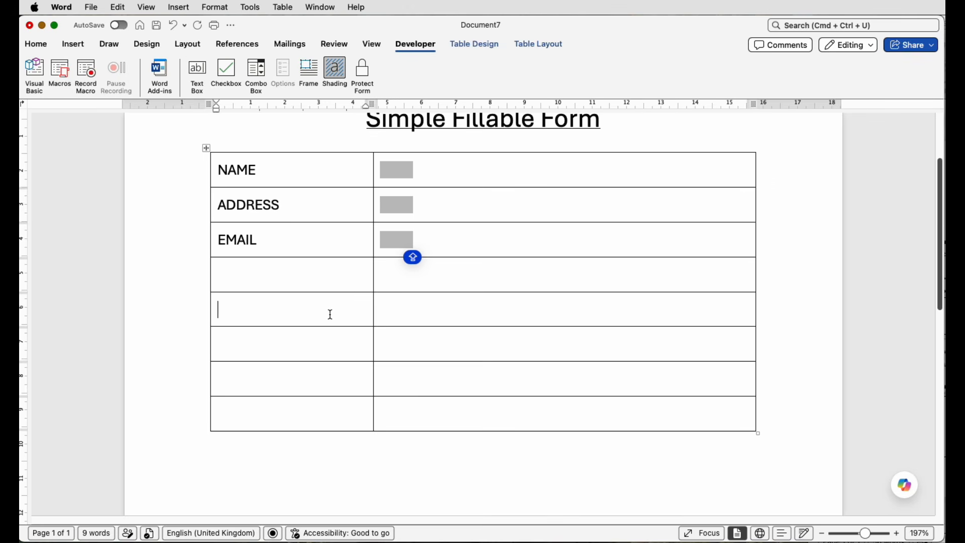
text(POSITION APPLIED FOR)
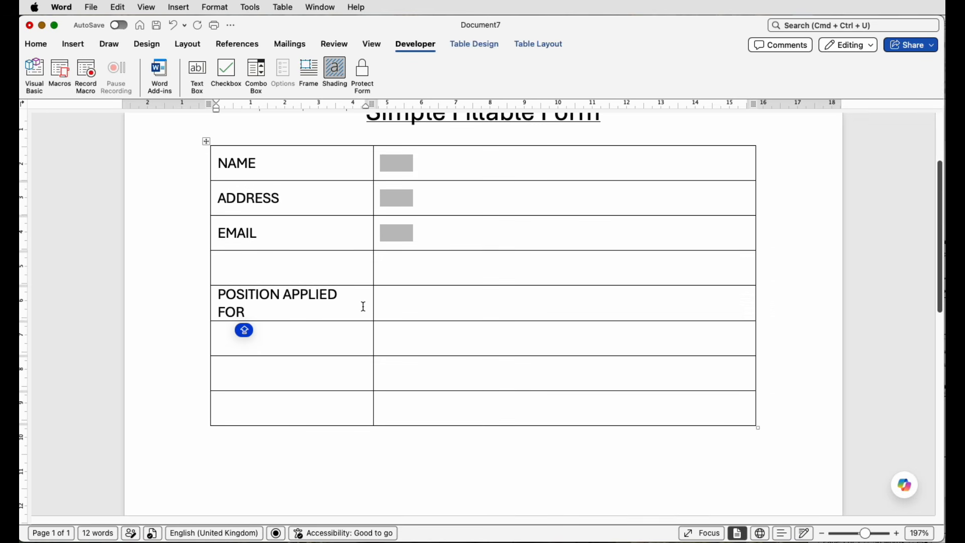
drag(368, 305, 377, 305)
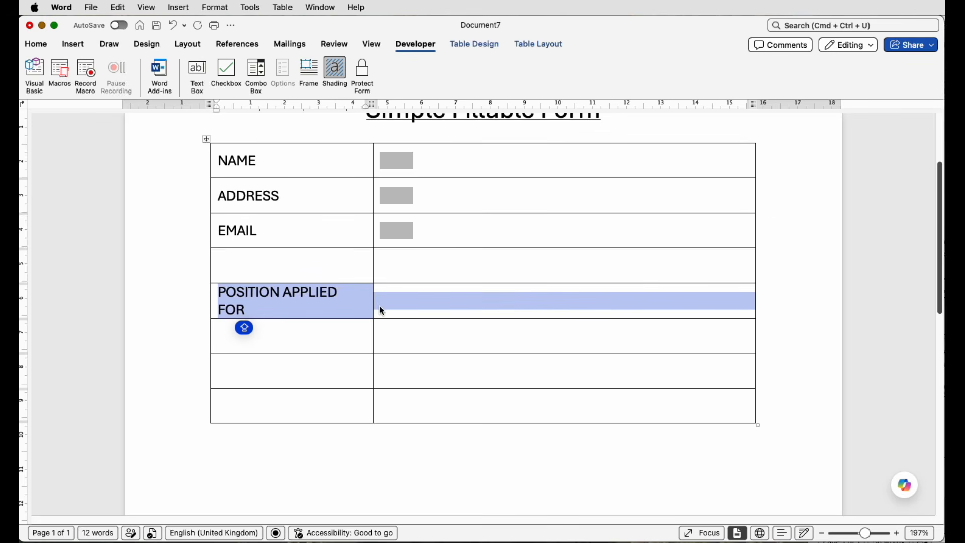
scroll(372, 304, up, 1)
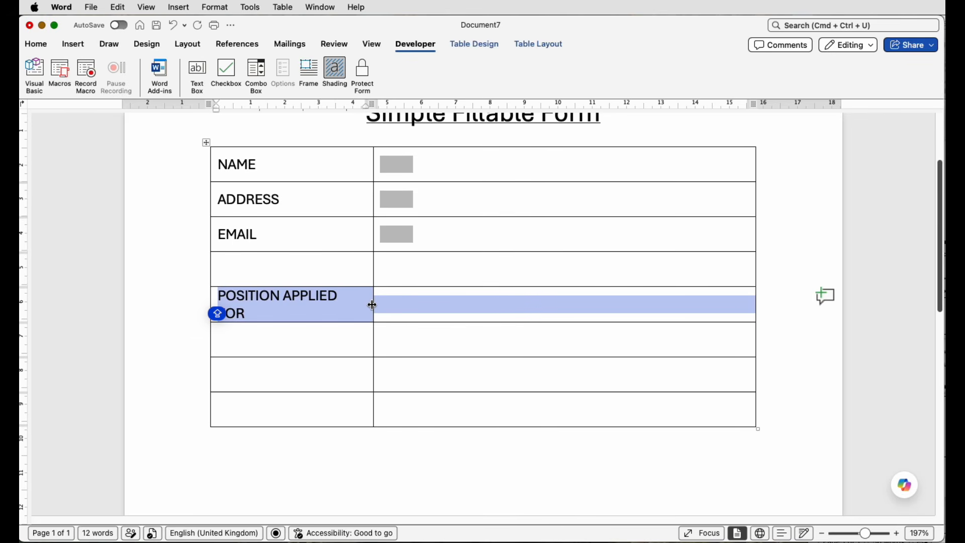
drag(372, 304, 388, 305)
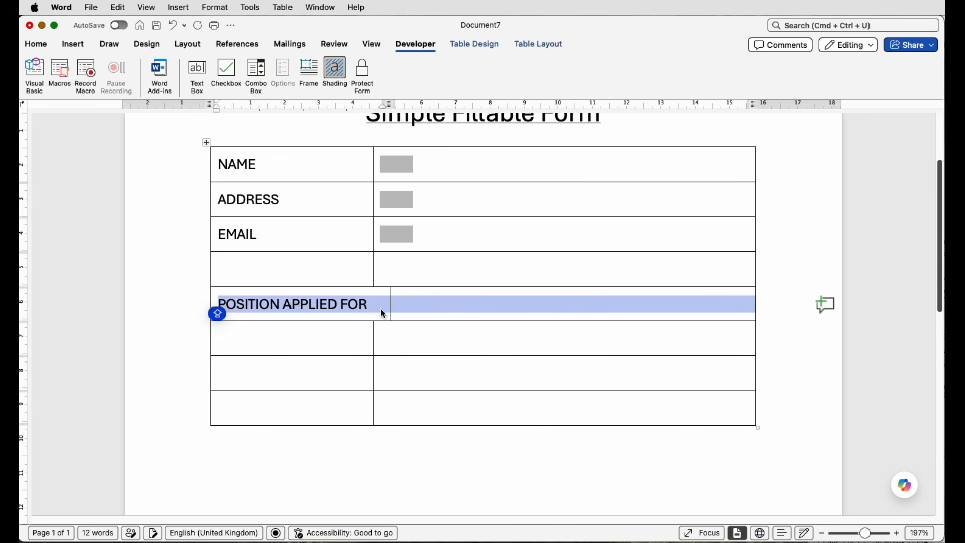
Step: Insert a combo box form field in the cell beside POSITION APPLIED FOR and open its field options
click(422, 304)
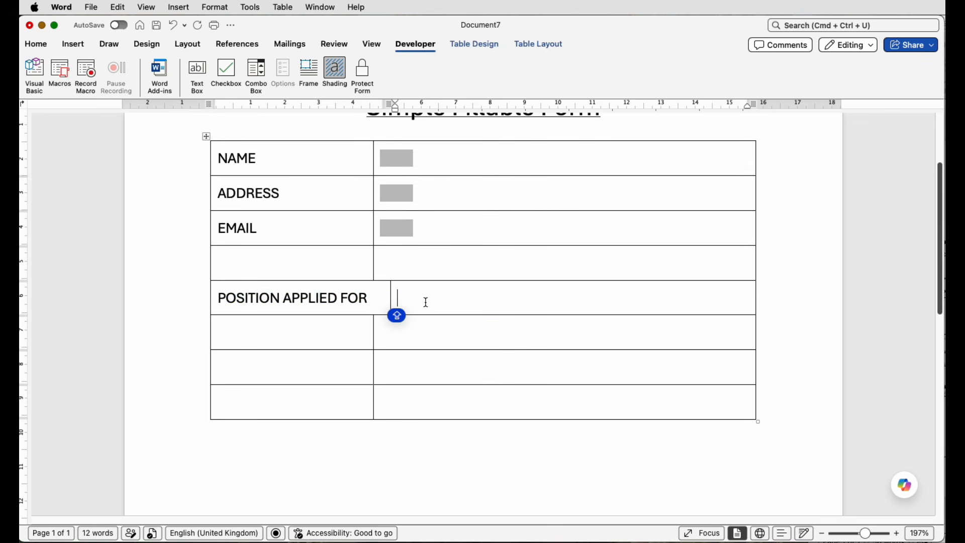
scroll(409, 299, down, 1)
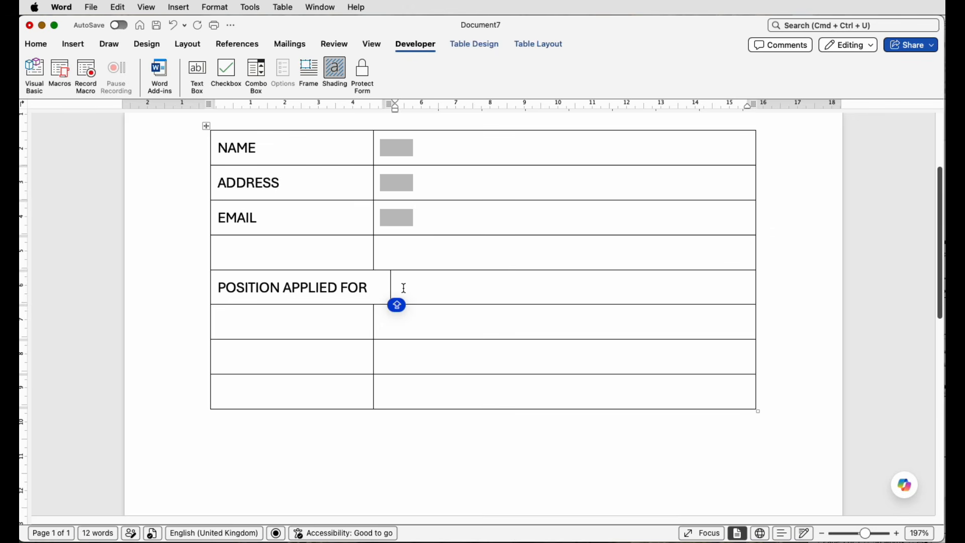
click(259, 72)
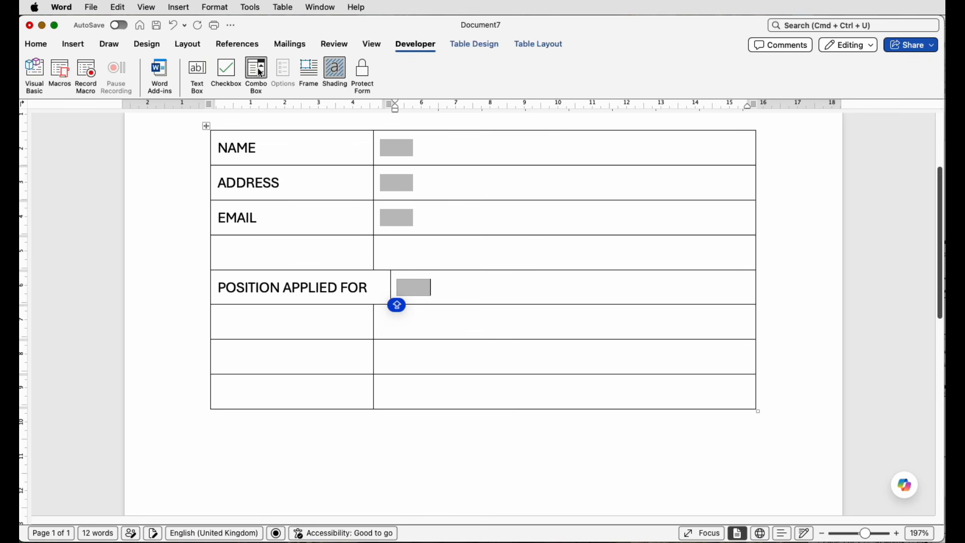
double_click(419, 292)
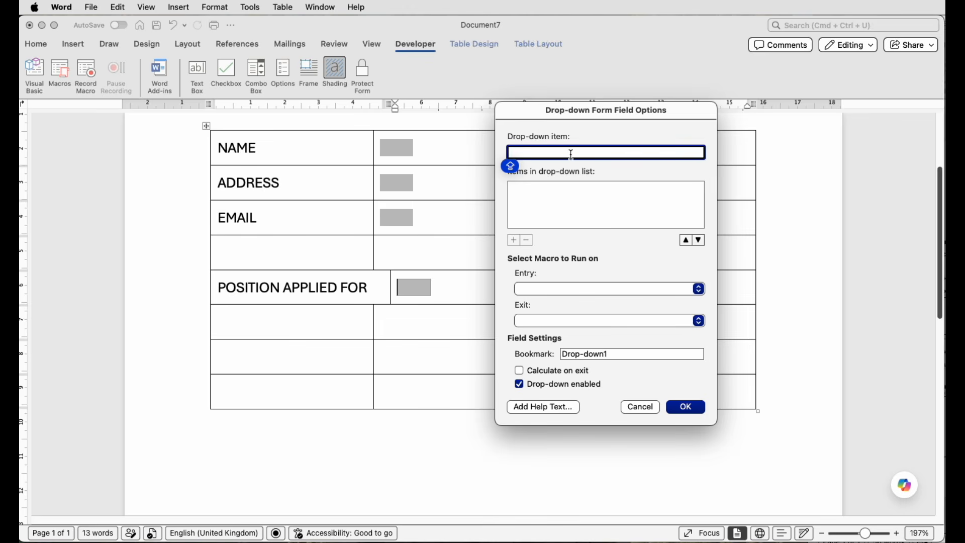
Step: Add the drop-down items HUMAN RESOURCES, IT, ACCOUNTS and SELECT ONE to the field's list
text(HUMAN RESOUC)
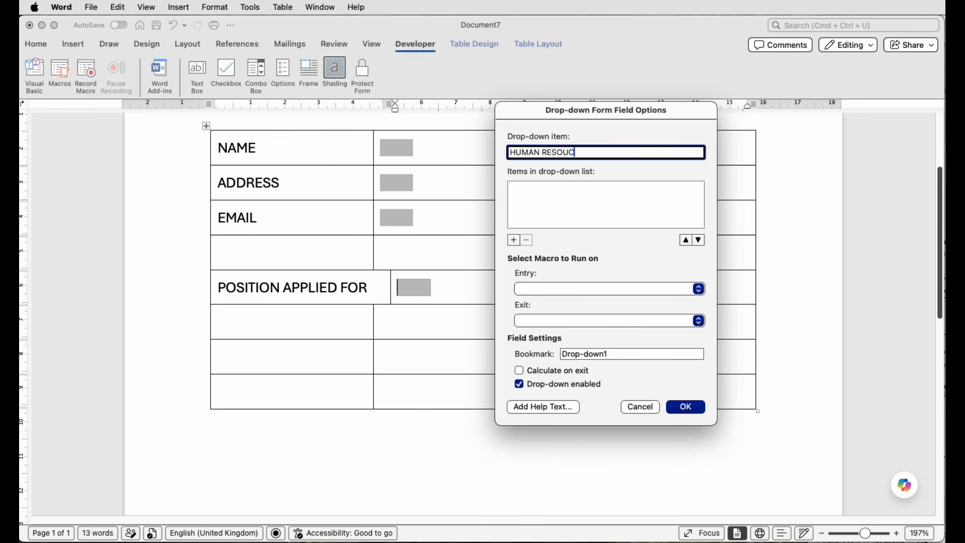
text(CES)
key(Return)
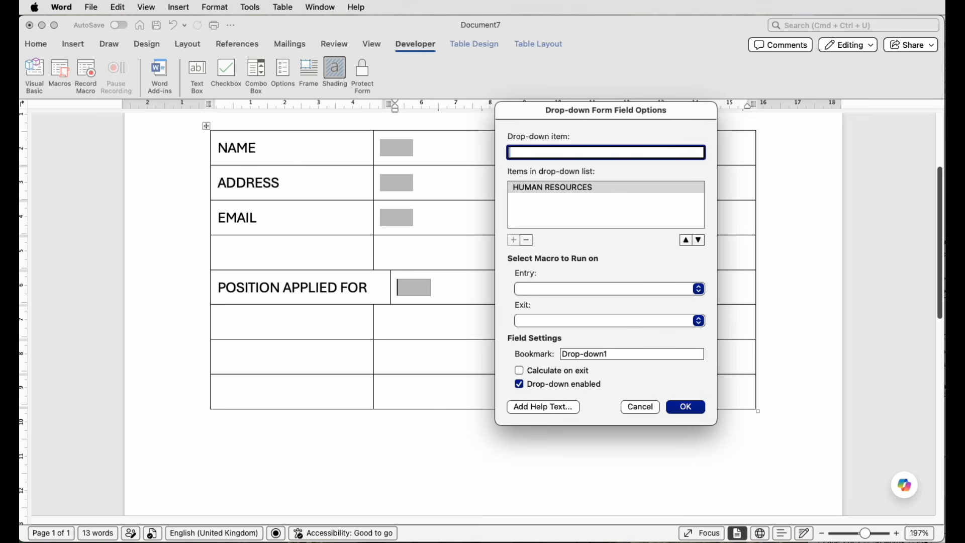
key(Return)
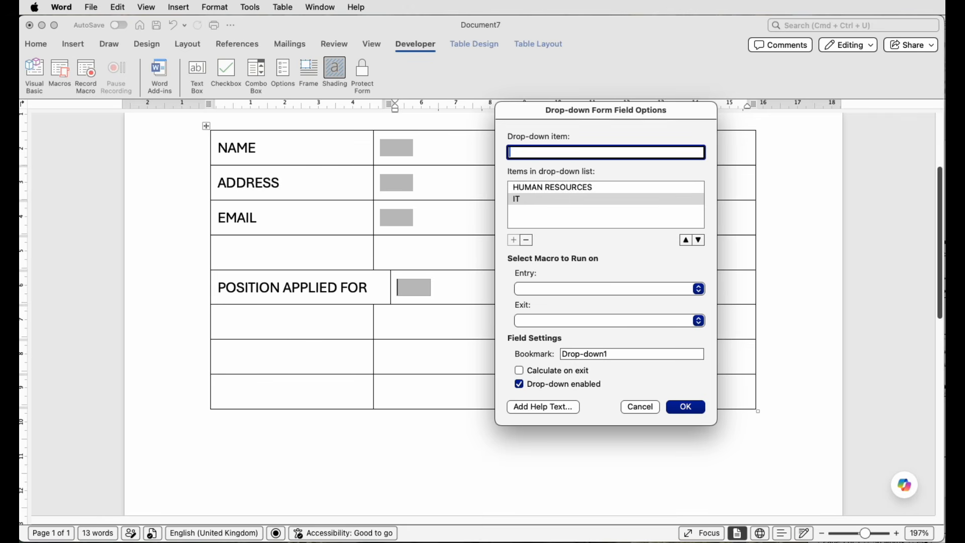
text(ACCOUNTS)
key(Return)
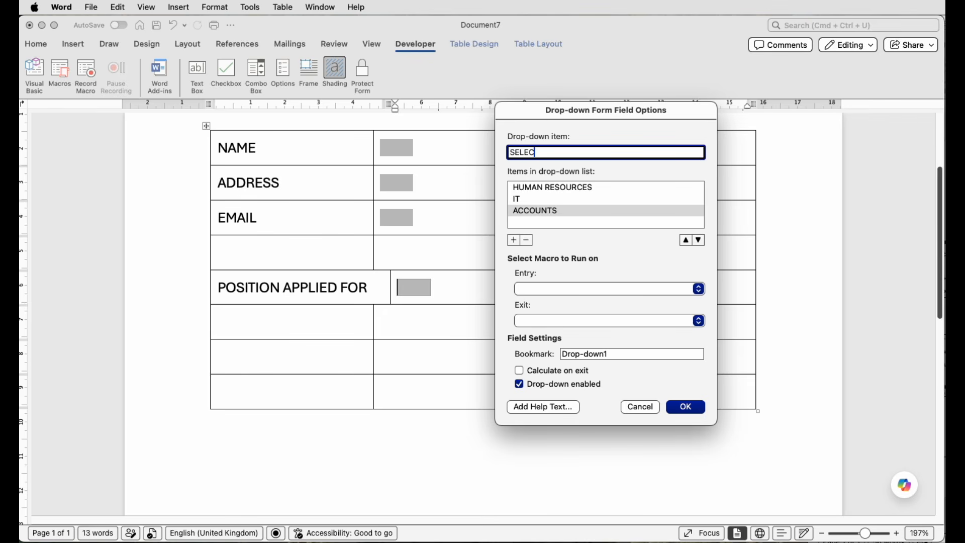
text(T ONE)
key(Return)
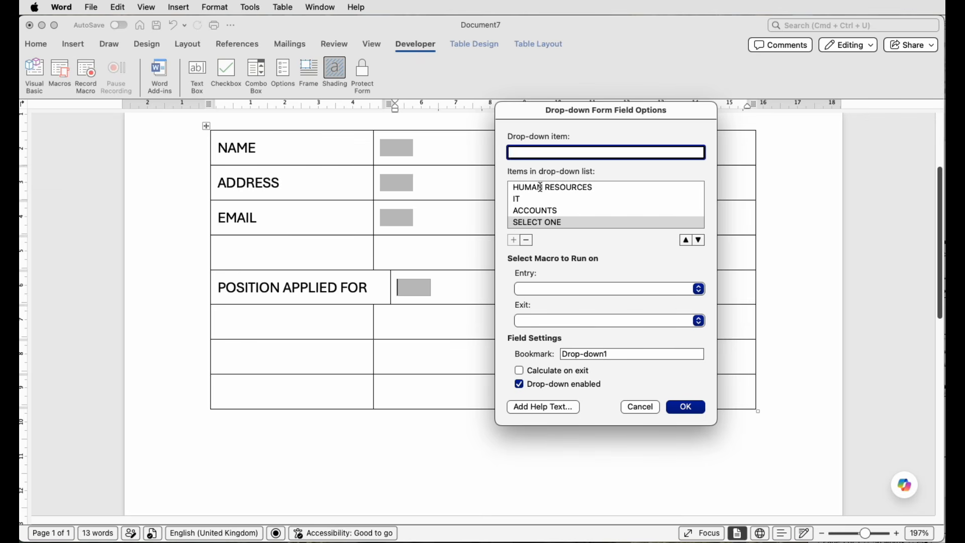
Step: Move SELECT ONE to the top of the drop-down list and set the field's bookmark to POSITION
click(686, 241)
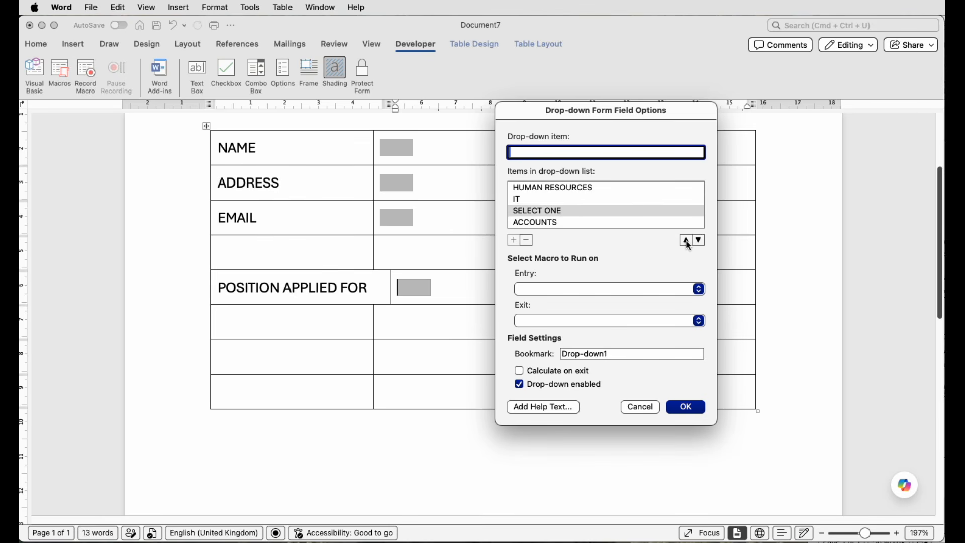
click(686, 241)
click(686, 240)
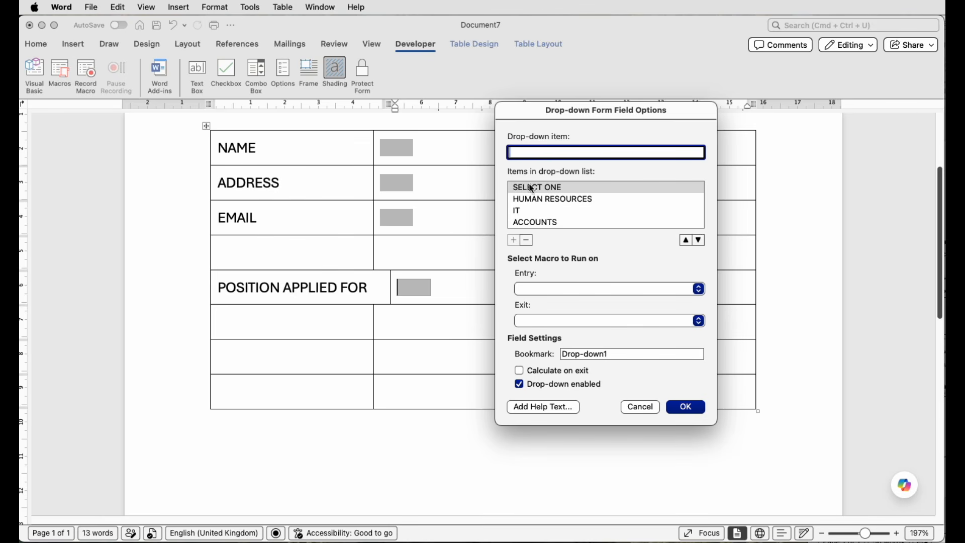
click(605, 355)
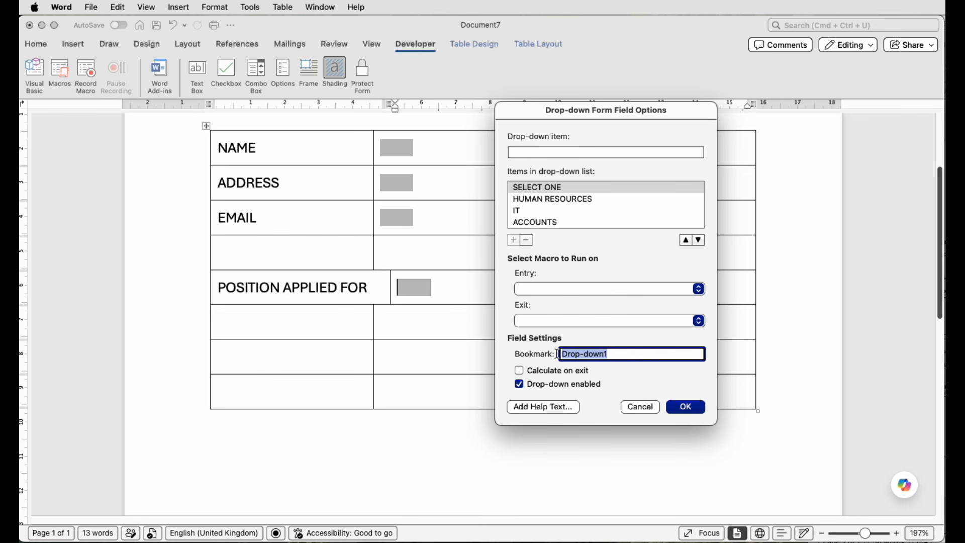
text(POSITION)
click(689, 411)
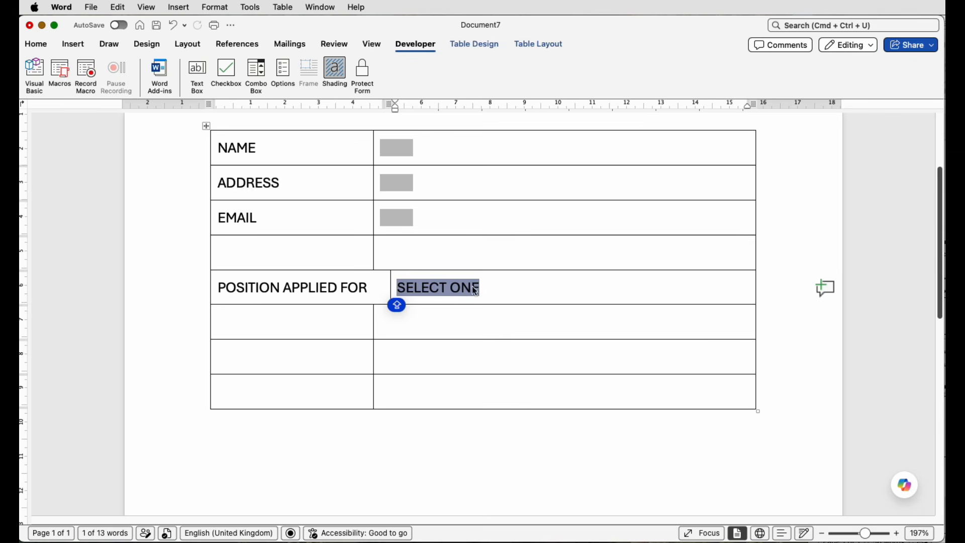
Step: Protect the form and test the POSITION APPLIED FOR drop-down by choosing HUMAN RESOURCES and IT
click(360, 72)
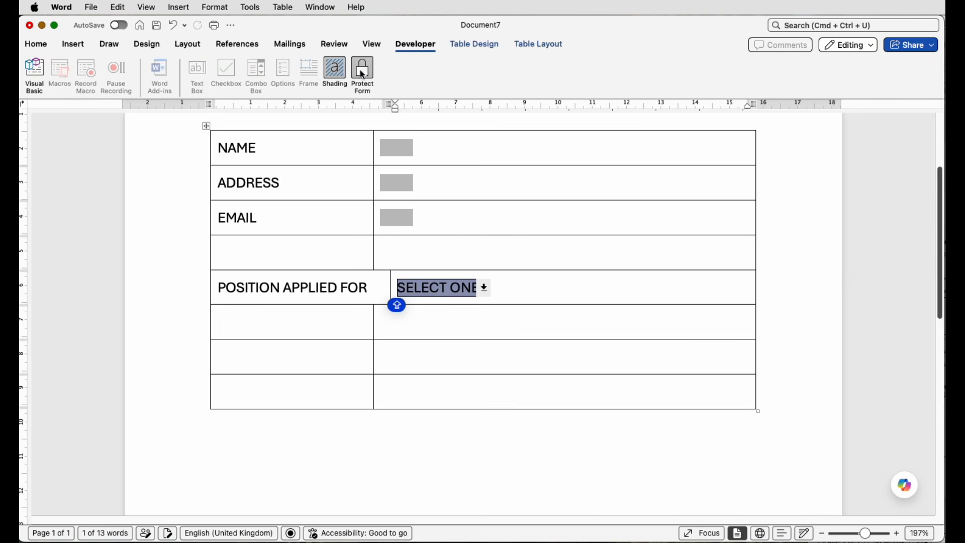
click(485, 289)
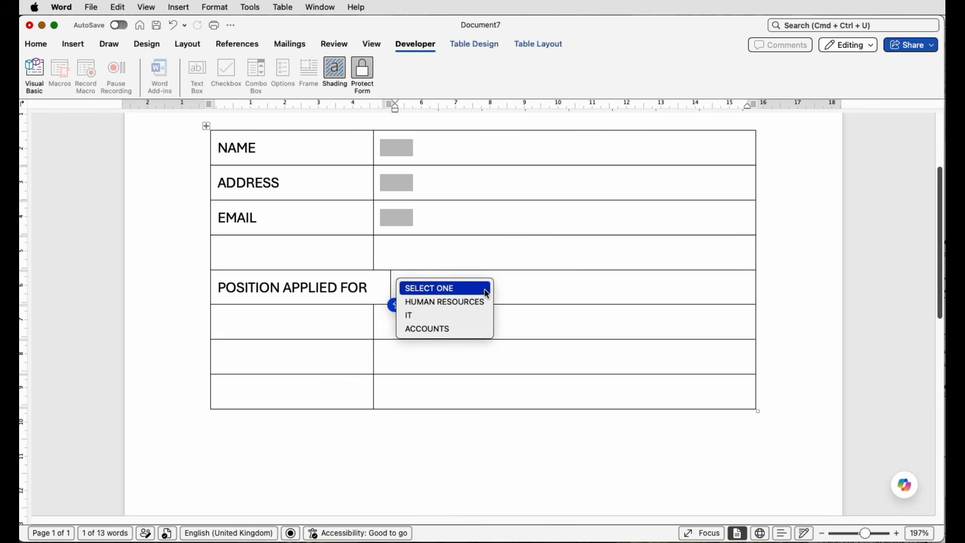
click(459, 304)
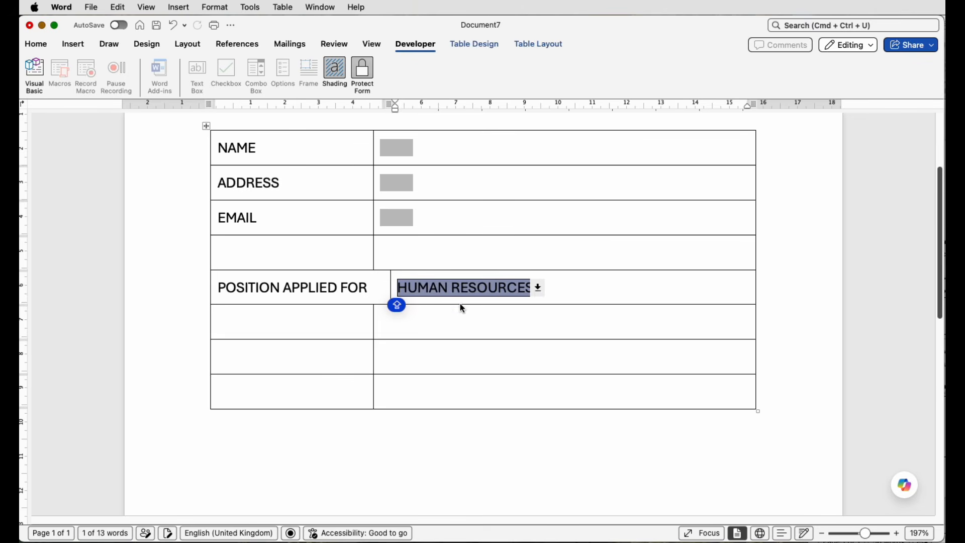
click(536, 291)
click(448, 317)
Step: Reset the POSITION APPLIED FOR drop-down to SELECT ONE and unprotect the form
click(417, 290)
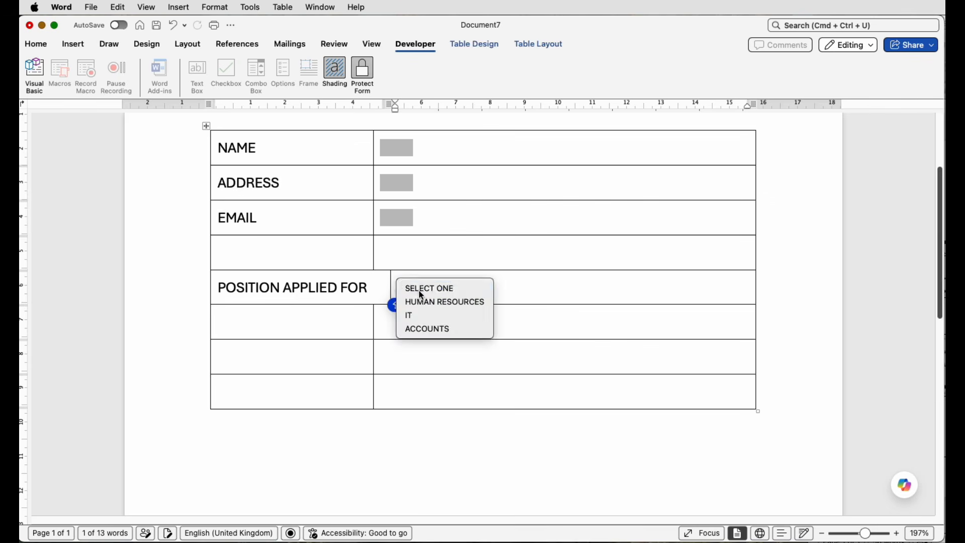
click(420, 290)
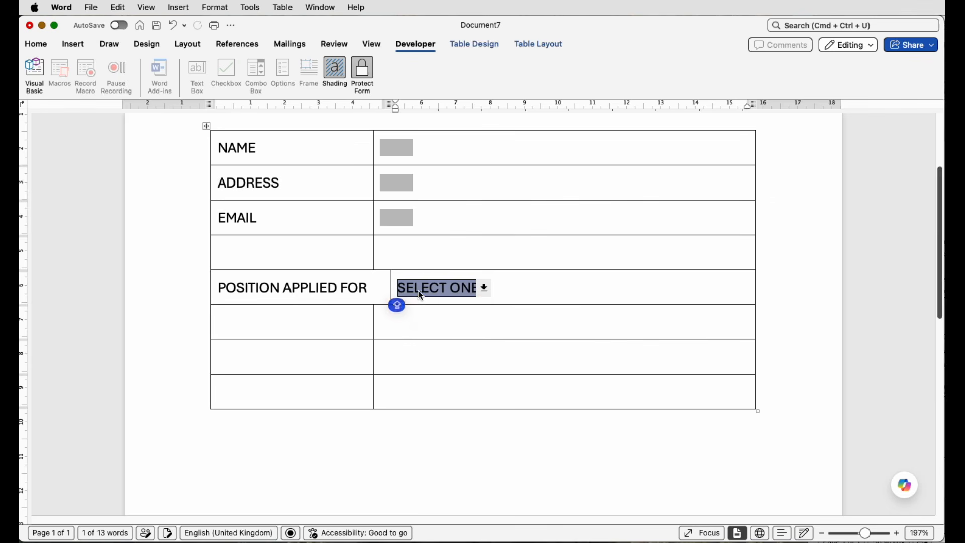
click(363, 74)
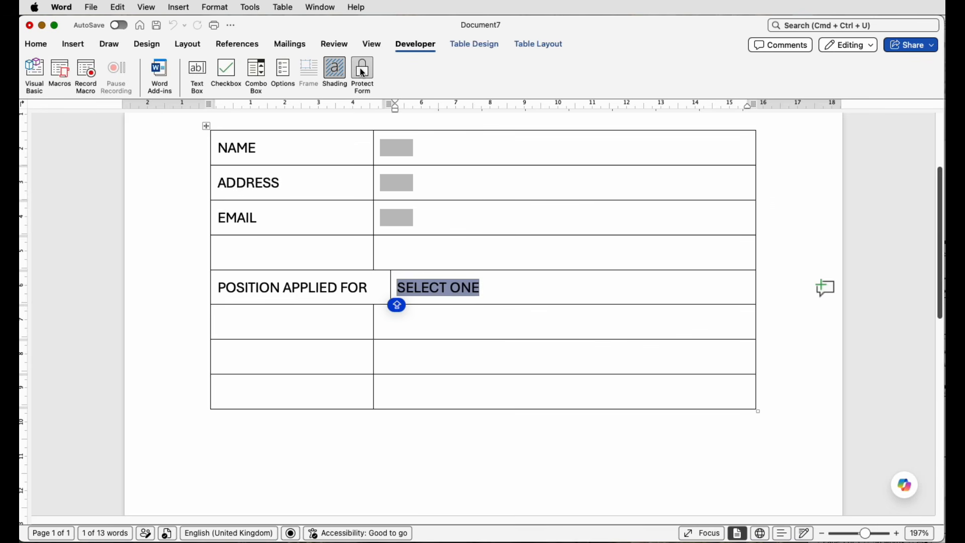
Step: Enter the label DRIVING LICENSE in the first cell of the row below POSITION APPLIED FOR
click(337, 319)
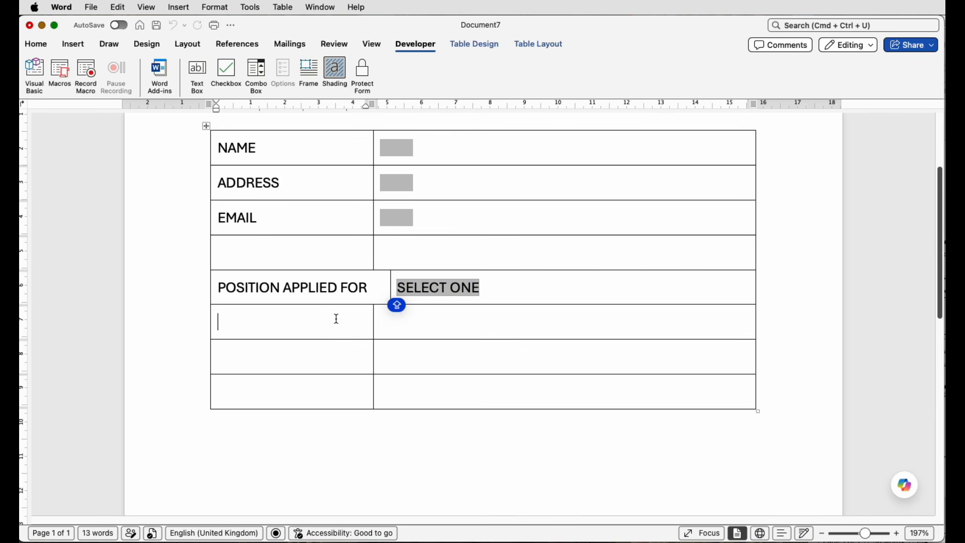
text(DRIVING )
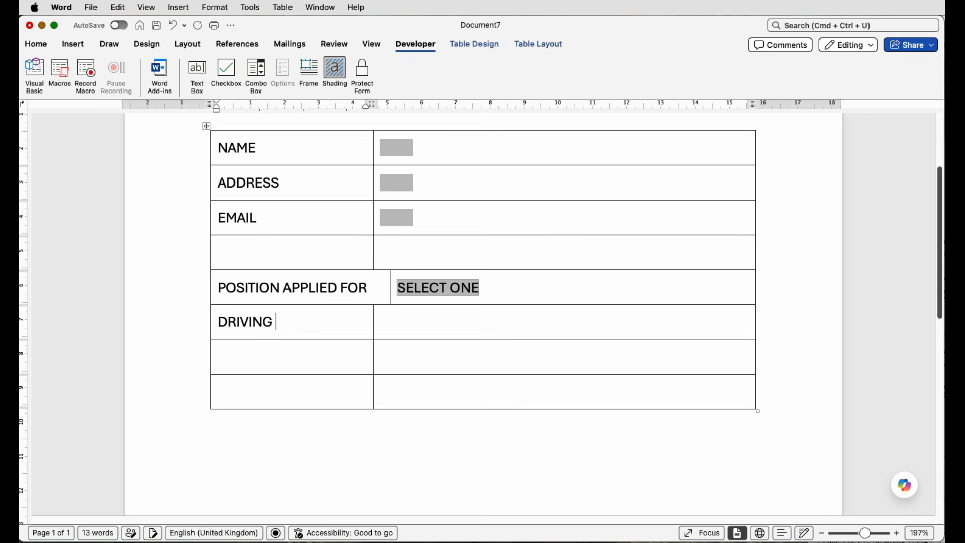
text(LICENSE)
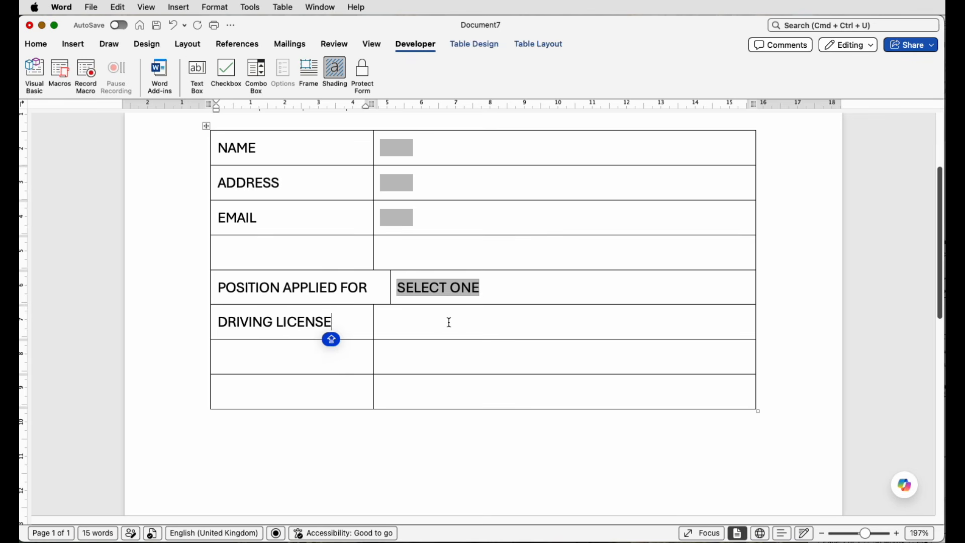
Step: Split the empty cell beside DRIVING LICENSE into four columns
click(448, 322)
click(540, 44)
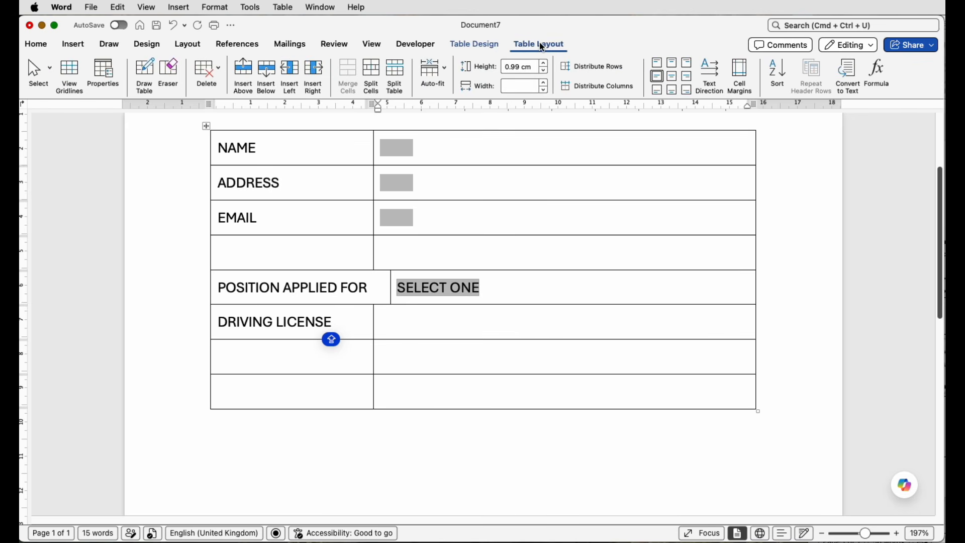
click(371, 74)
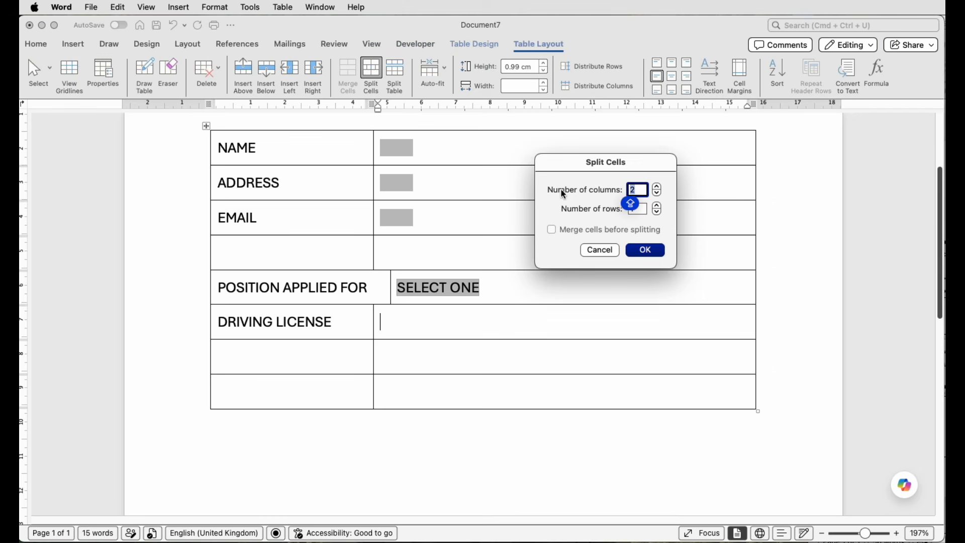
click(658, 187)
click(657, 187)
click(648, 250)
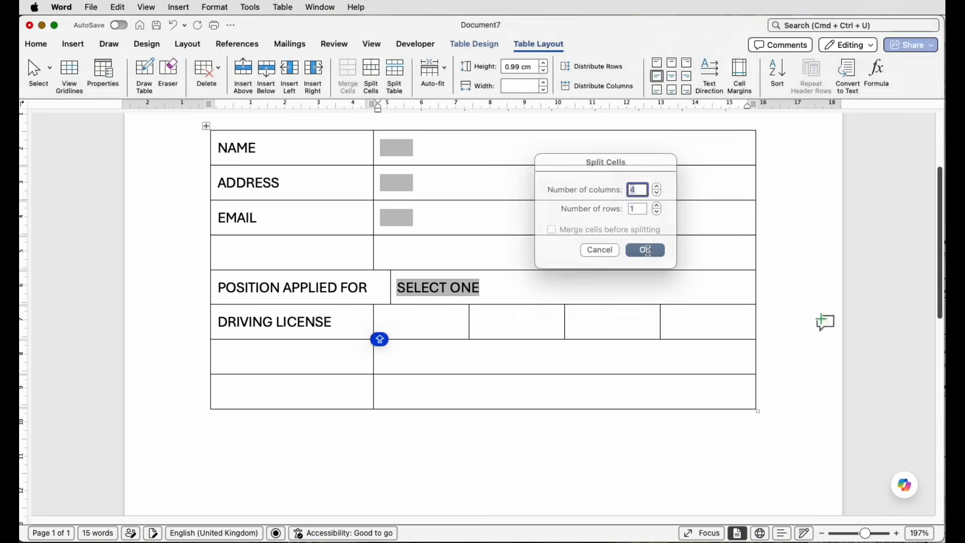
Step: Fill the four cells beside DRIVING LICENSE with YES, a checkbox field, NO and another checkbox field
click(455, 329)
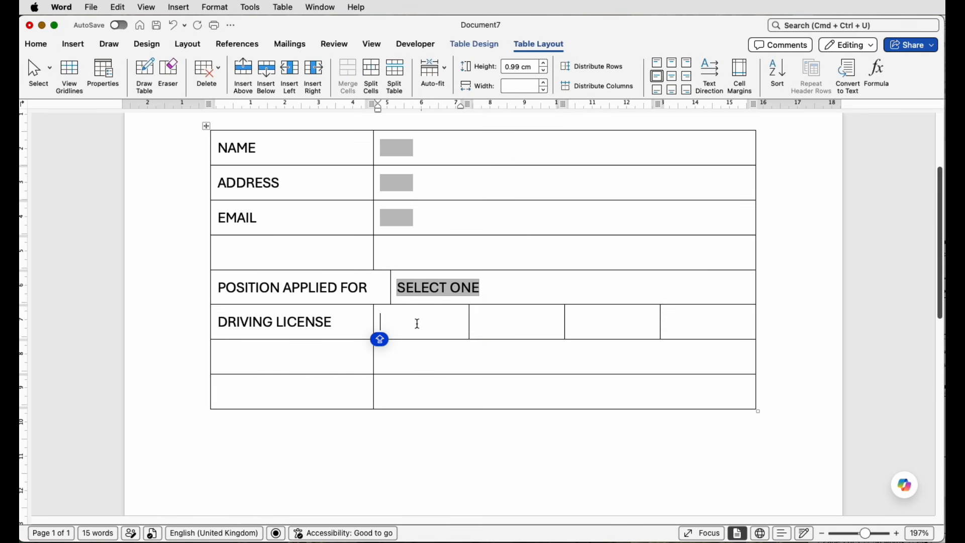
text(YES)
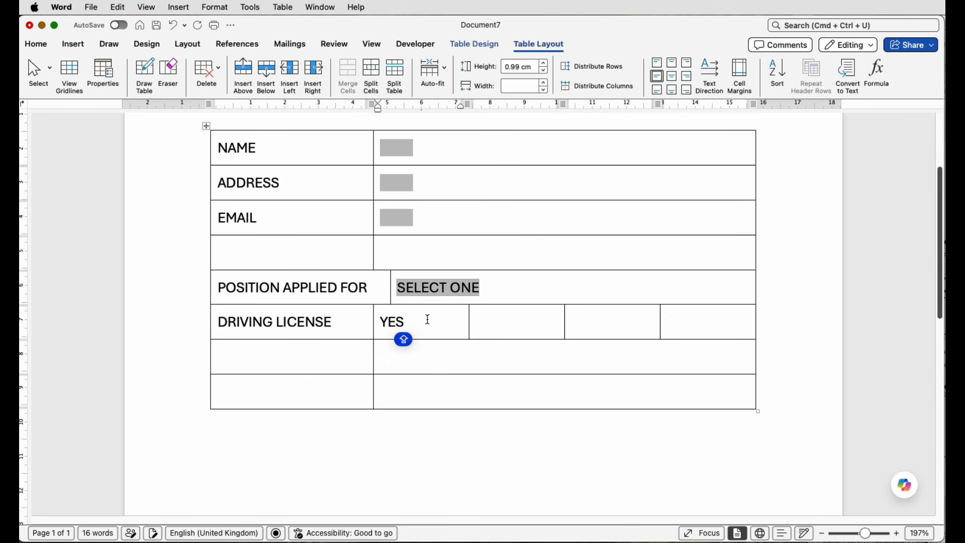
click(519, 325)
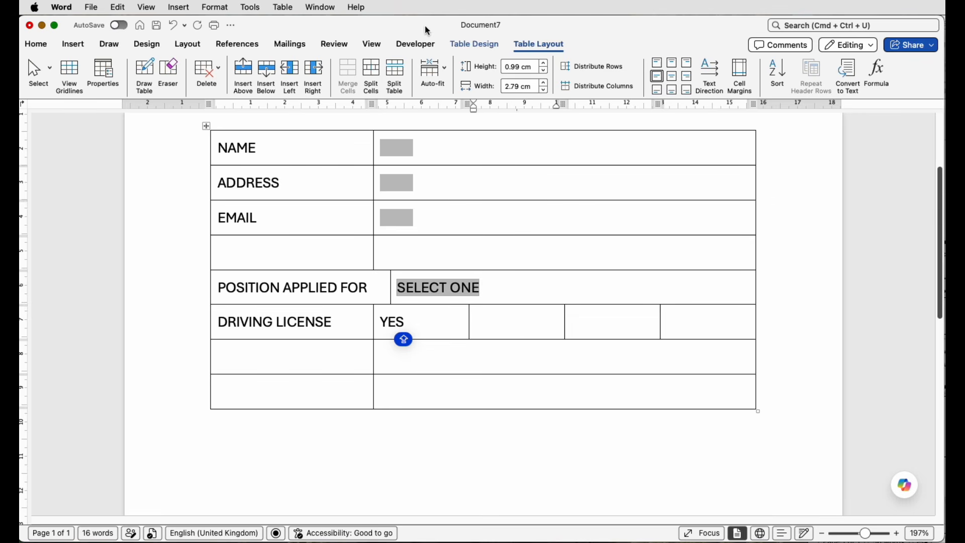
click(423, 47)
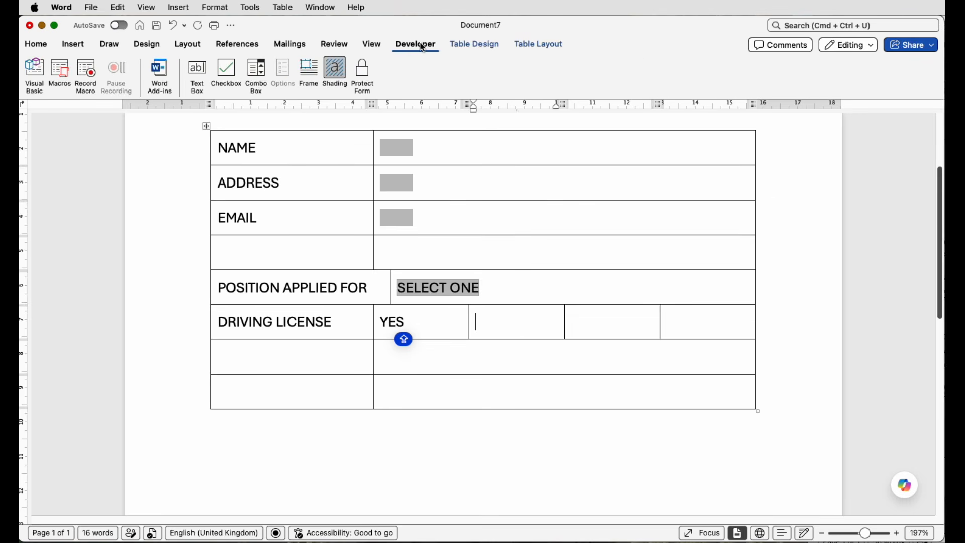
click(226, 72)
click(622, 317)
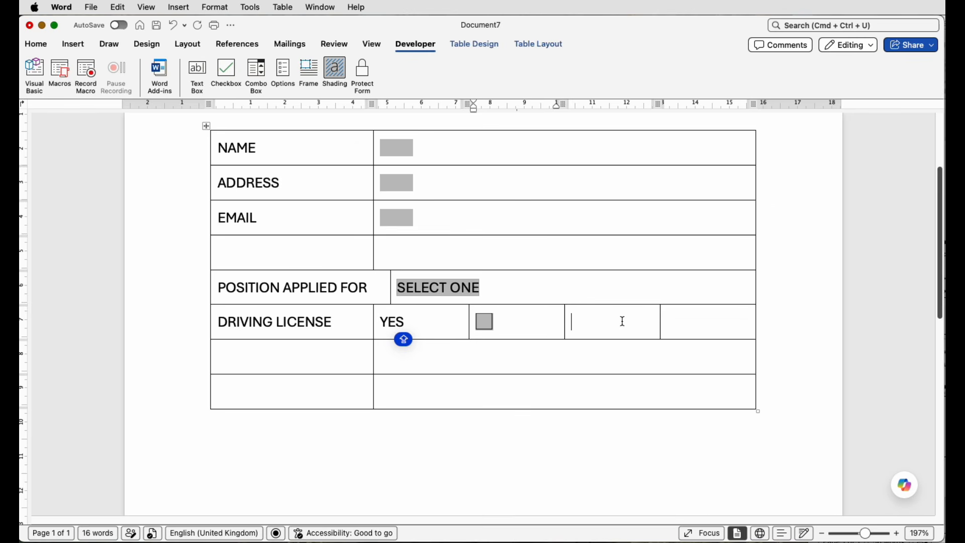
text(NO)
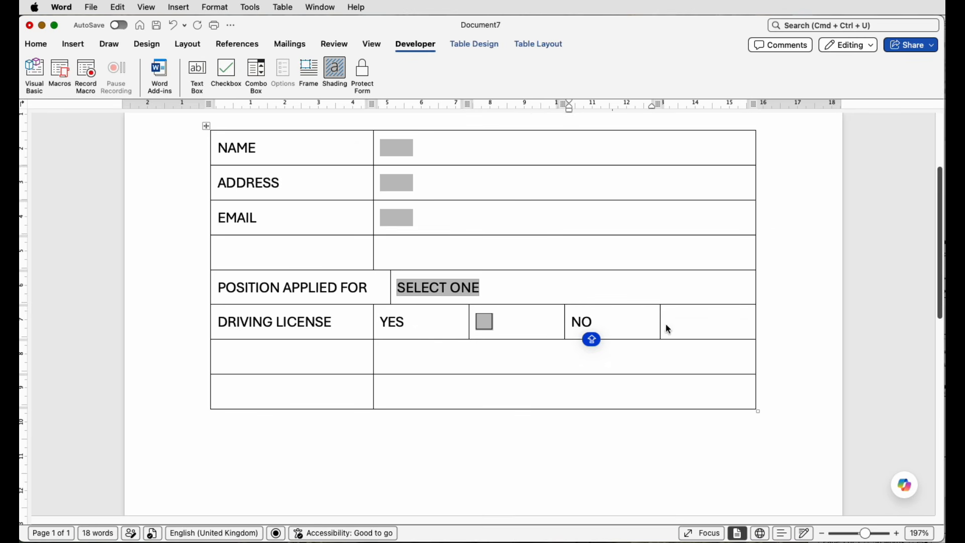
click(668, 322)
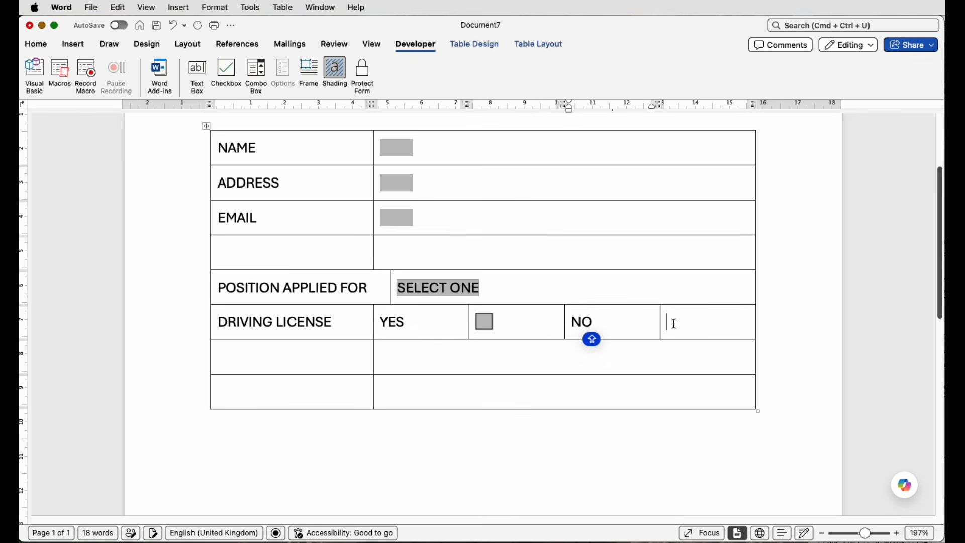
click(226, 72)
Step: Align the YES and NO cells in the DRIVING LICENSE row to centre-right
click(402, 321)
click(531, 46)
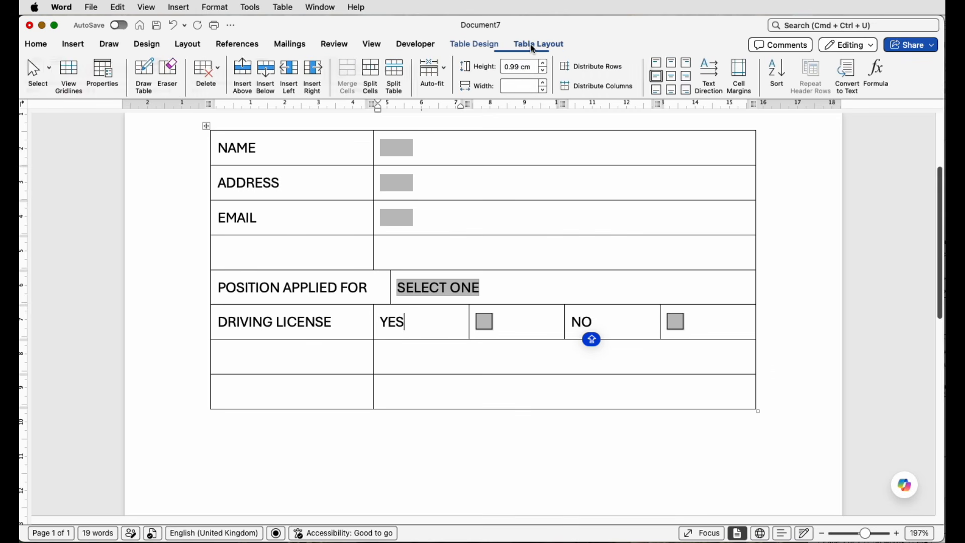
click(687, 77)
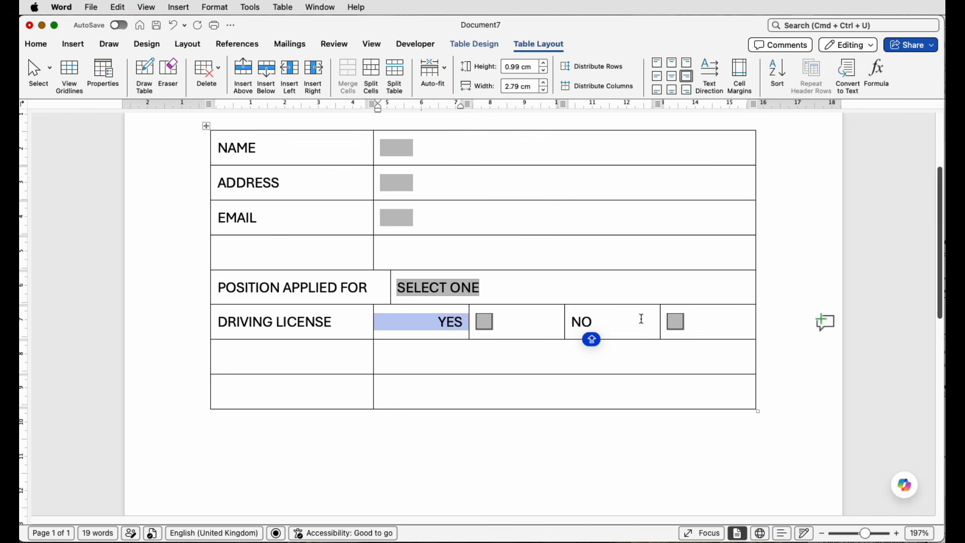
click(621, 330)
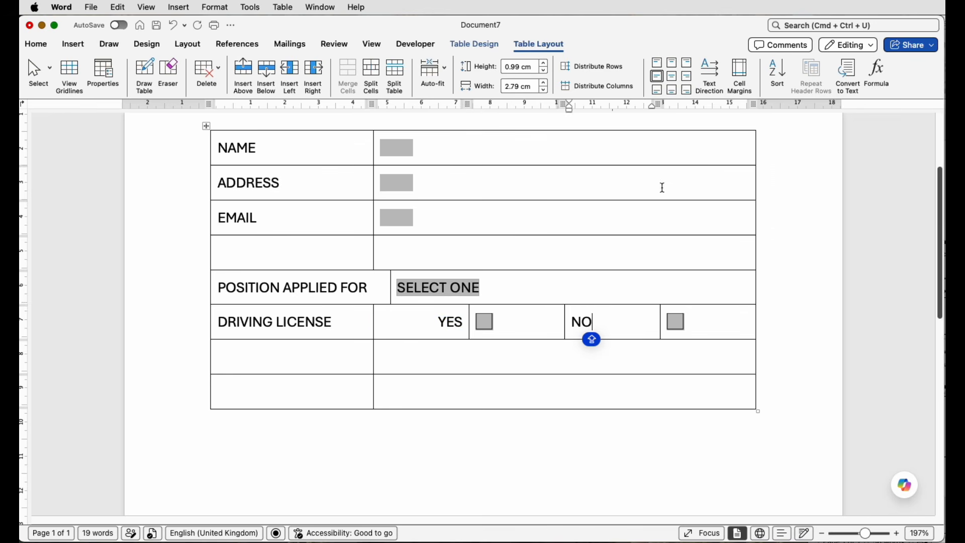
click(687, 77)
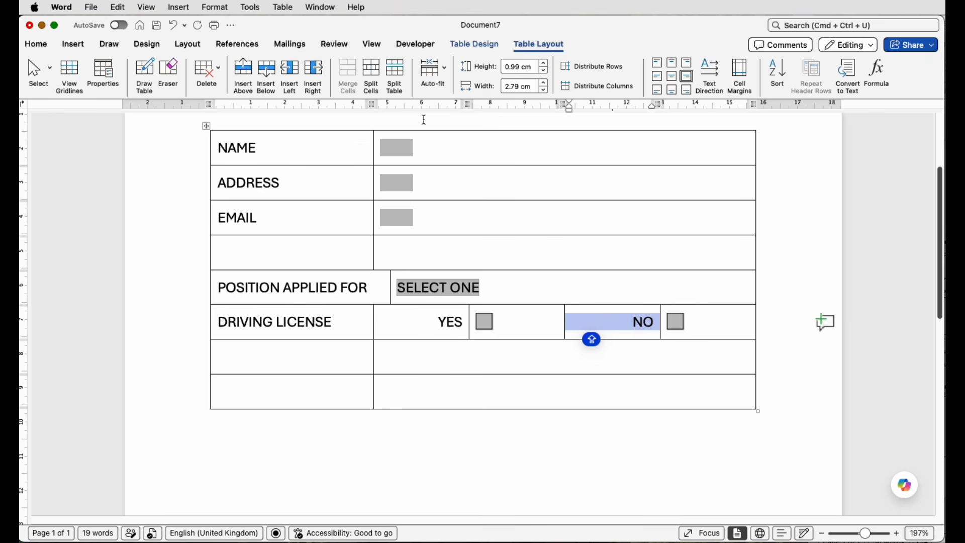
Step: Protect the form, test ticking and clearing the YES and NO checkboxes, and unprotect the form
click(423, 46)
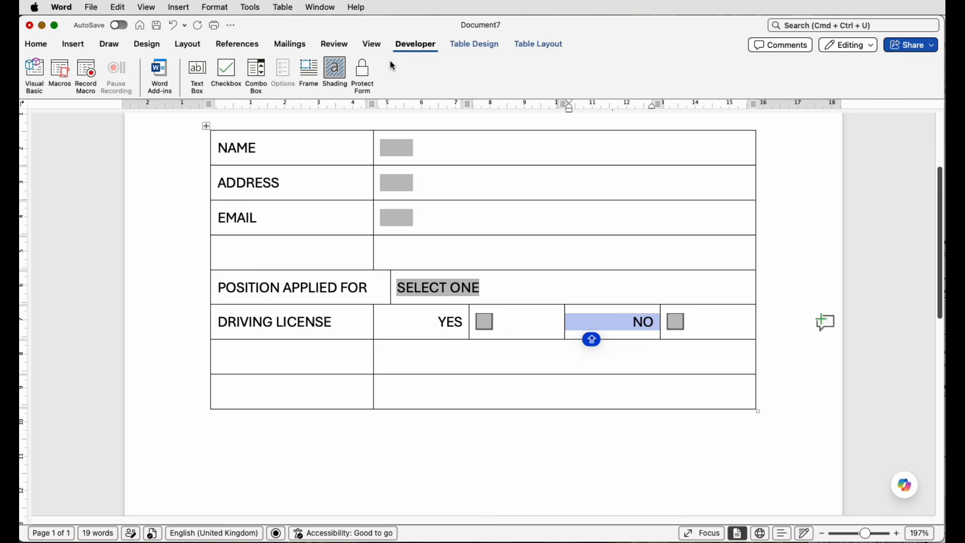
click(362, 75)
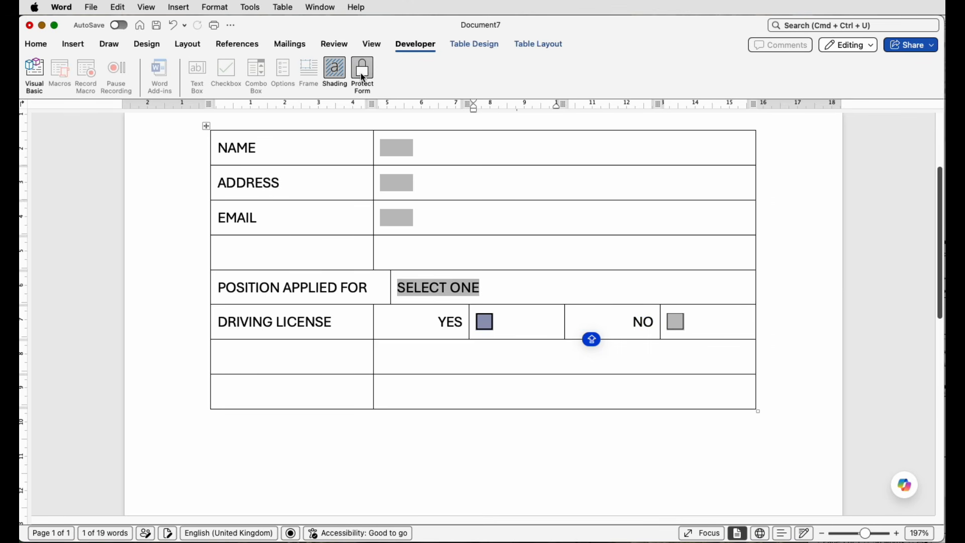
click(485, 324)
click(677, 323)
click(676, 329)
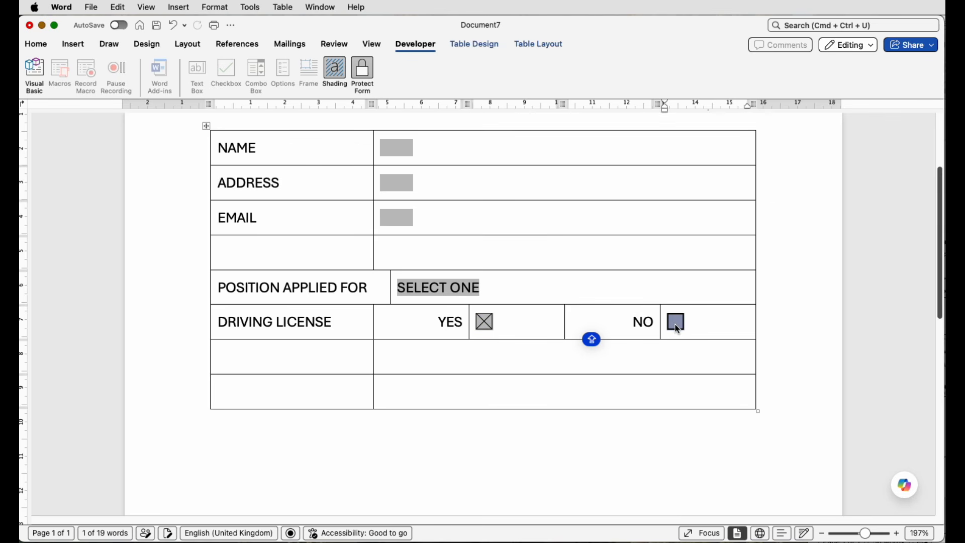
click(486, 324)
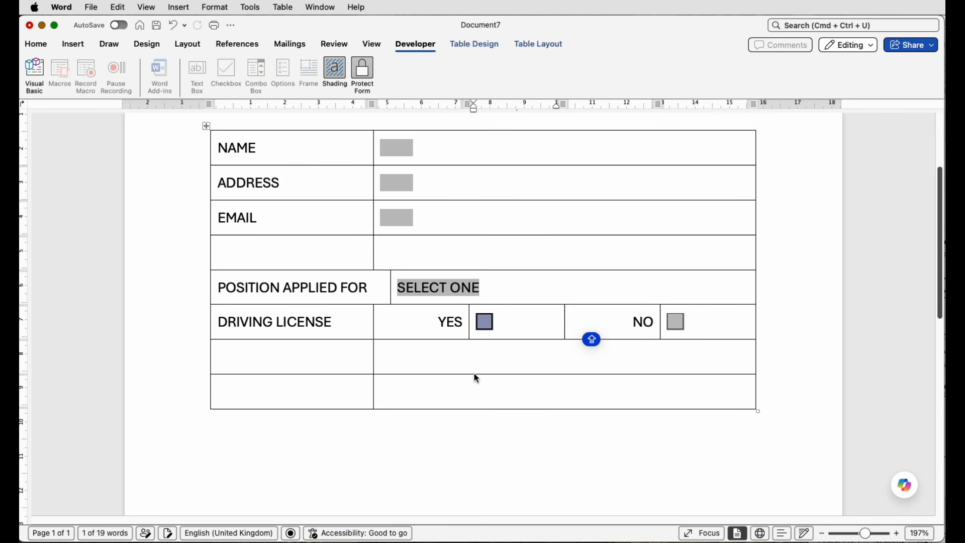
click(364, 74)
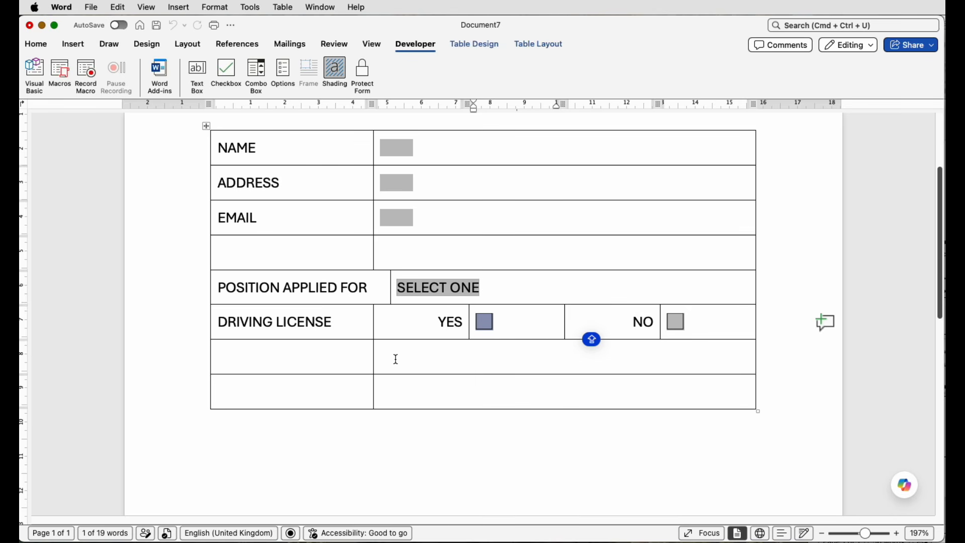
Step: Insert several more rows below the last row of the table
click(326, 395)
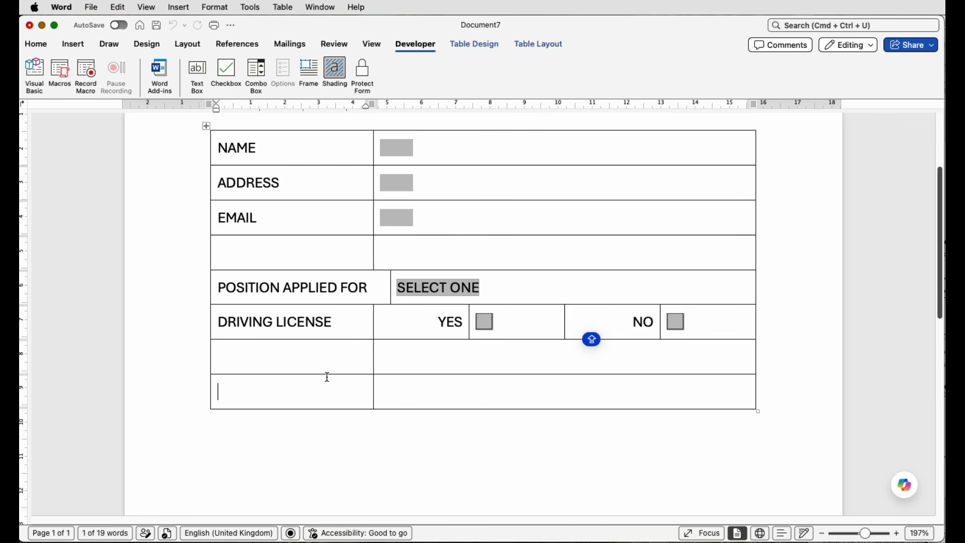
click(500, 43)
click(541, 45)
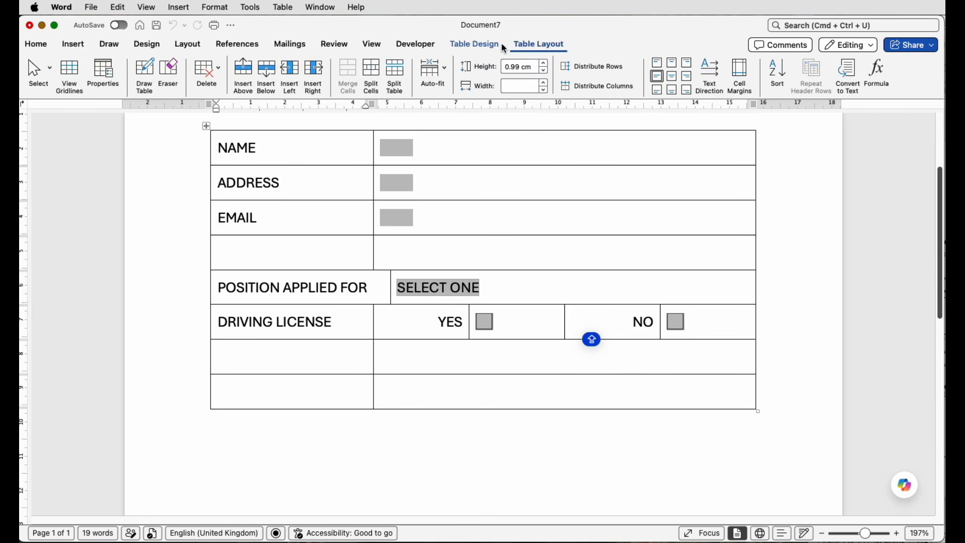
click(270, 70)
click(271, 72)
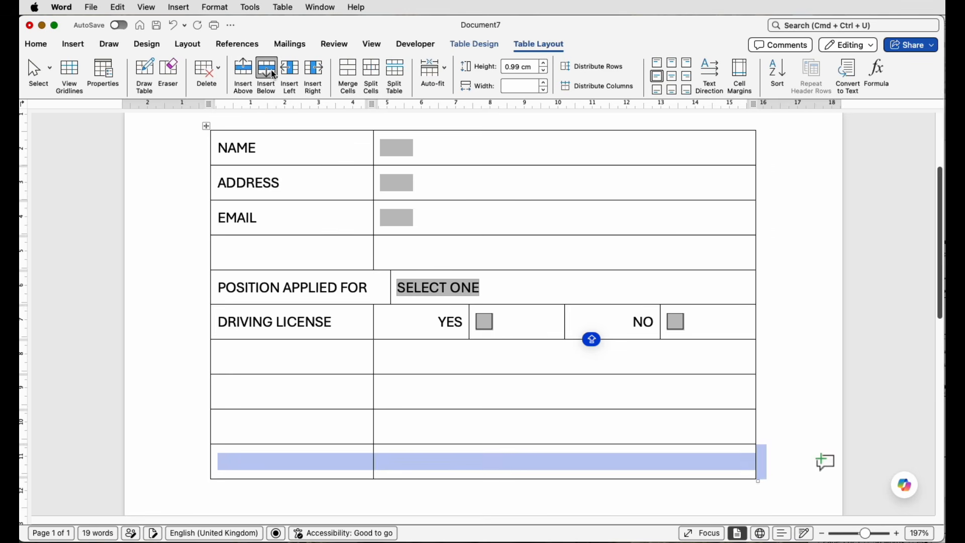
click(271, 72)
click(272, 71)
click(271, 72)
click(272, 72)
Step: Enter the label PREVIOUS POSITION in the second row below DRIVING LICENSE and insert a text box field beside it
scroll(336, 302, down, 4)
click(336, 301)
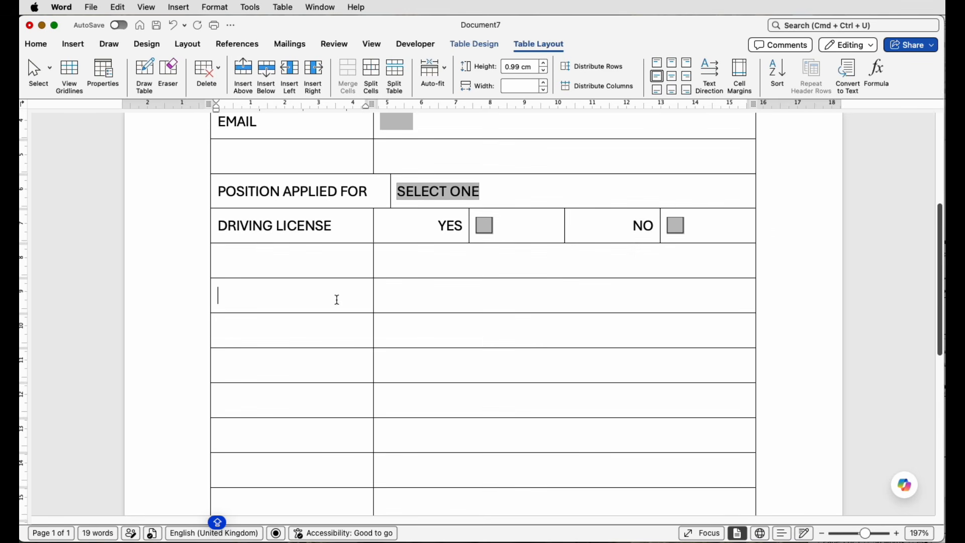
key(super+grave)
key(super+grave)
key(super+grave)
key(super+grave)
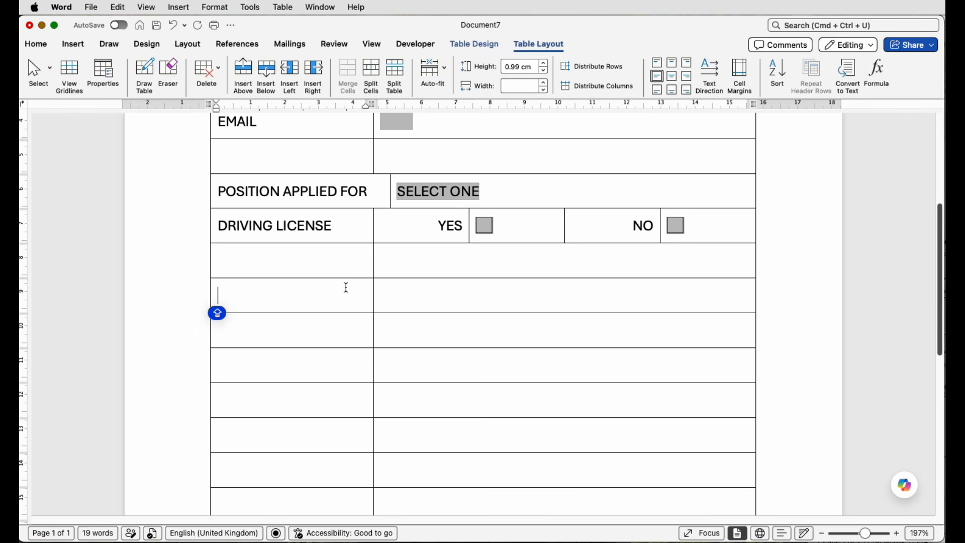
text(PREVIOUS POSITION)
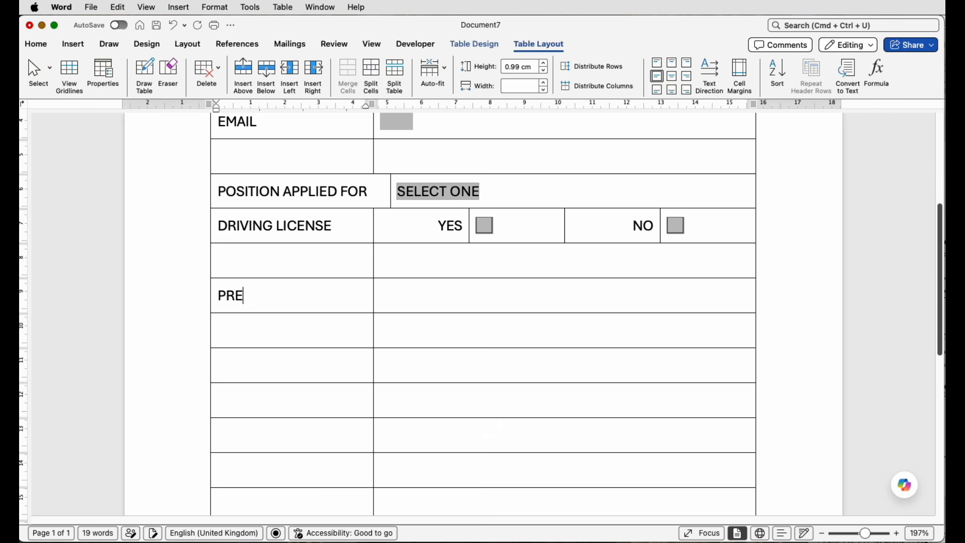
click(418, 301)
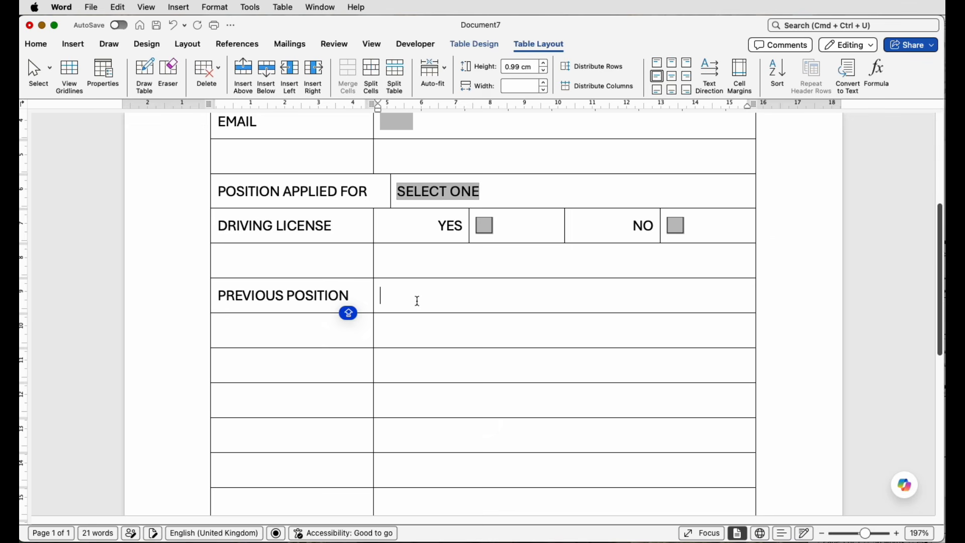
click(411, 43)
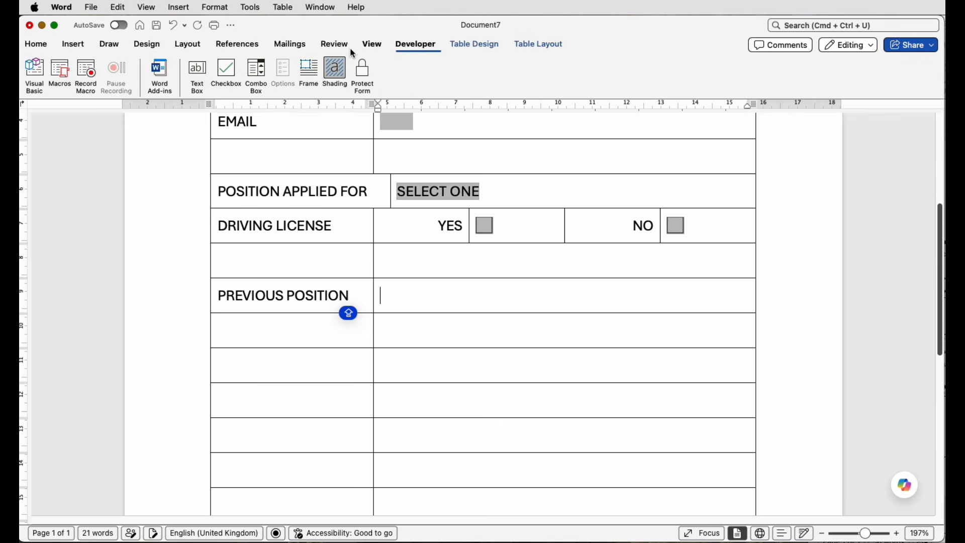
click(202, 76)
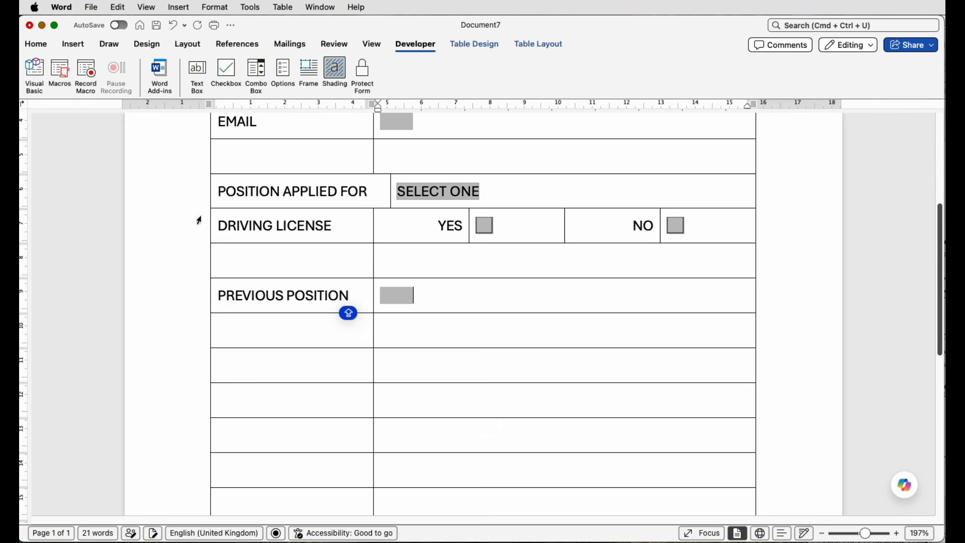
Step: Enter GIVE THE REASON FOR YOUR APPLICATION FOR THIS POSITION in the first cell of the row below PREVIOUS POSITION
click(251, 330)
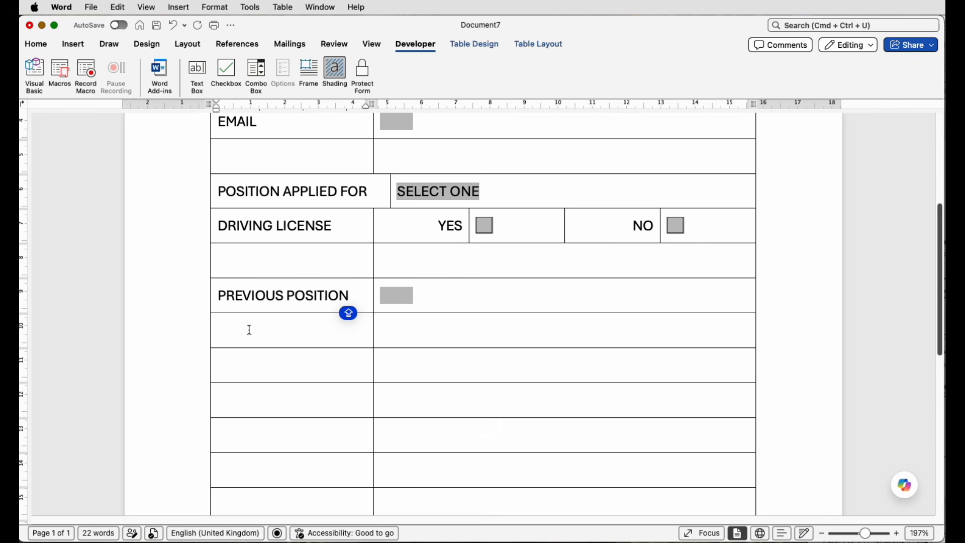
click(944, 295)
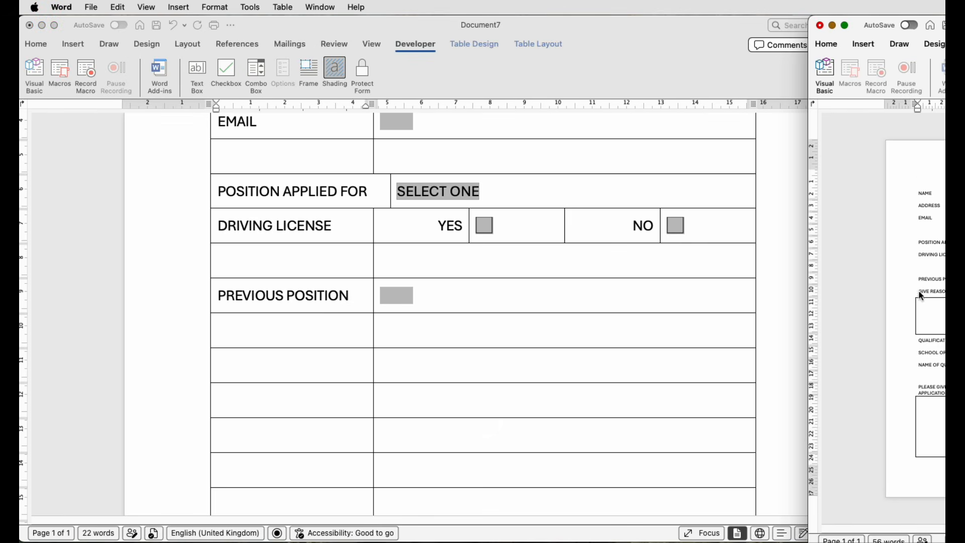
click(269, 329)
text(GIVE THE REASON FOR YOUR APPLICATION FOR THIS POSITION)
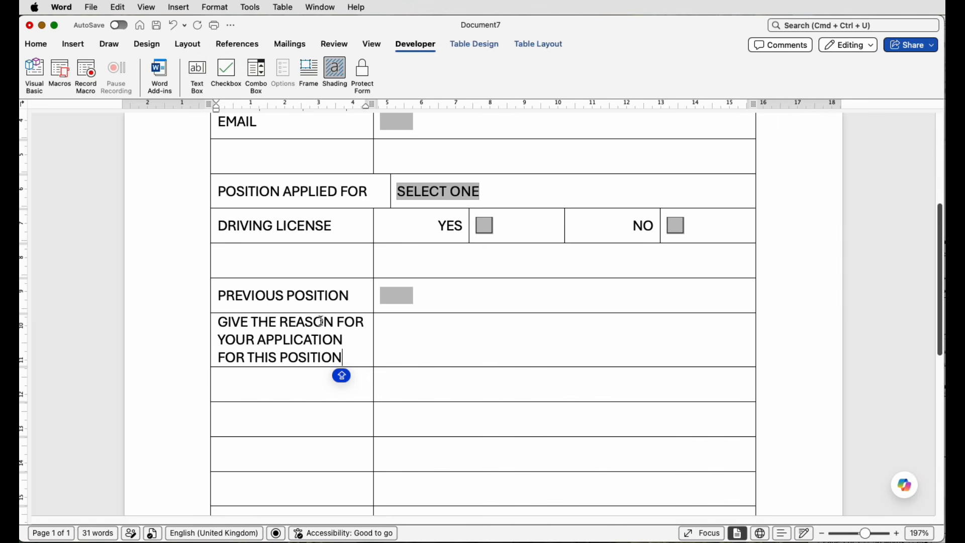
Step: Merge the two cells of the GIVE THE REASON FOR YOUR APPLICATION row into one full-width cell
click(386, 336)
drag(386, 336, 363, 334)
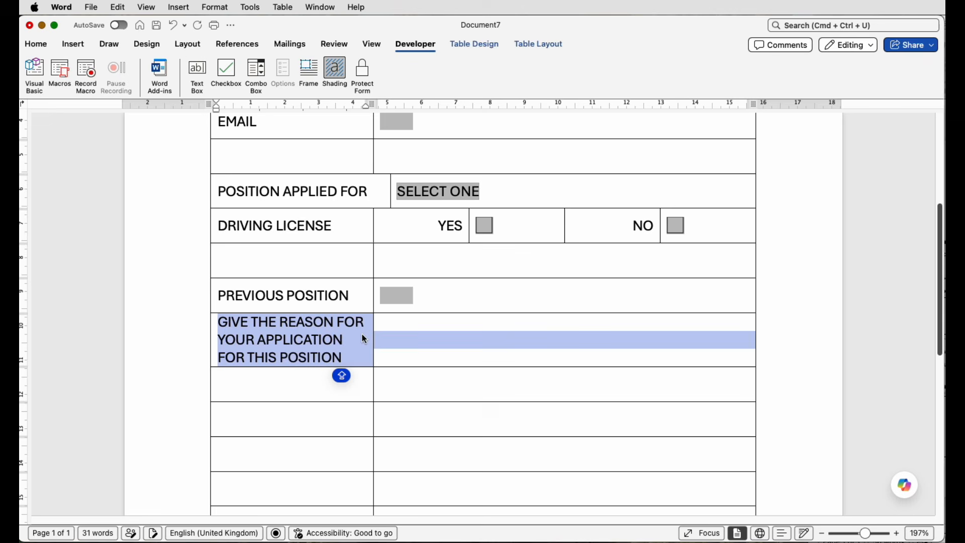
click(558, 43)
click(341, 74)
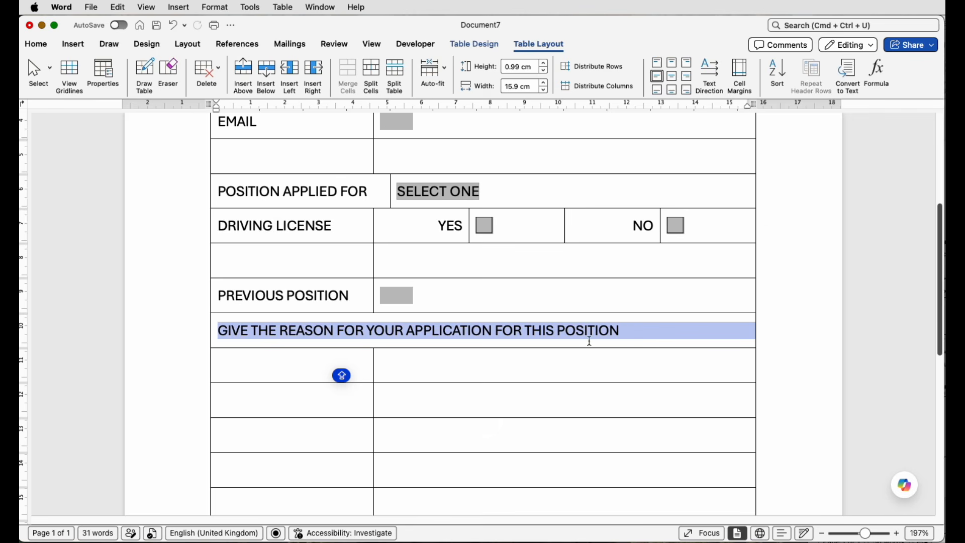
Step: Merge the cells of the three rows below the GIVE THE REASON FOR YOUR APPLICATION row and align the merged cell's content top left
scroll(454, 374, down, 5)
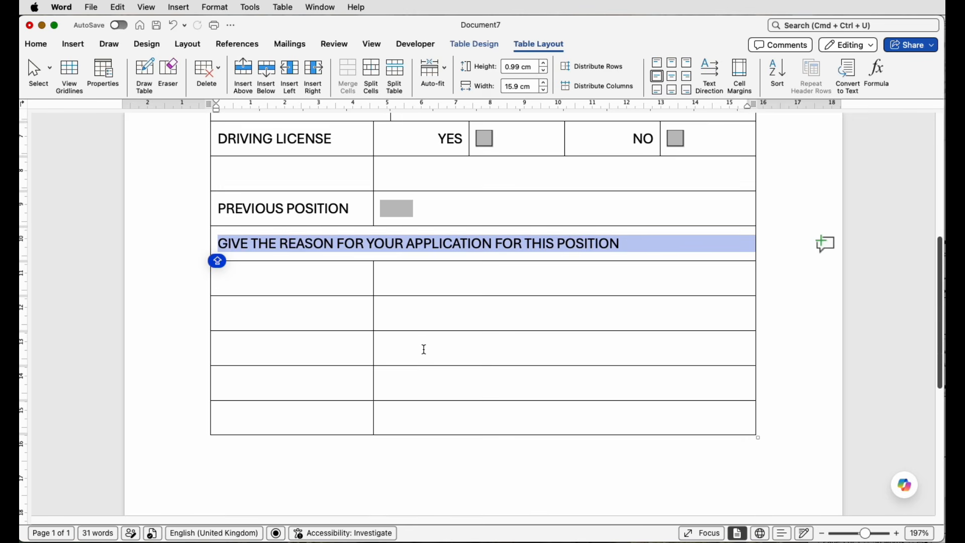
drag(413, 348, 336, 288)
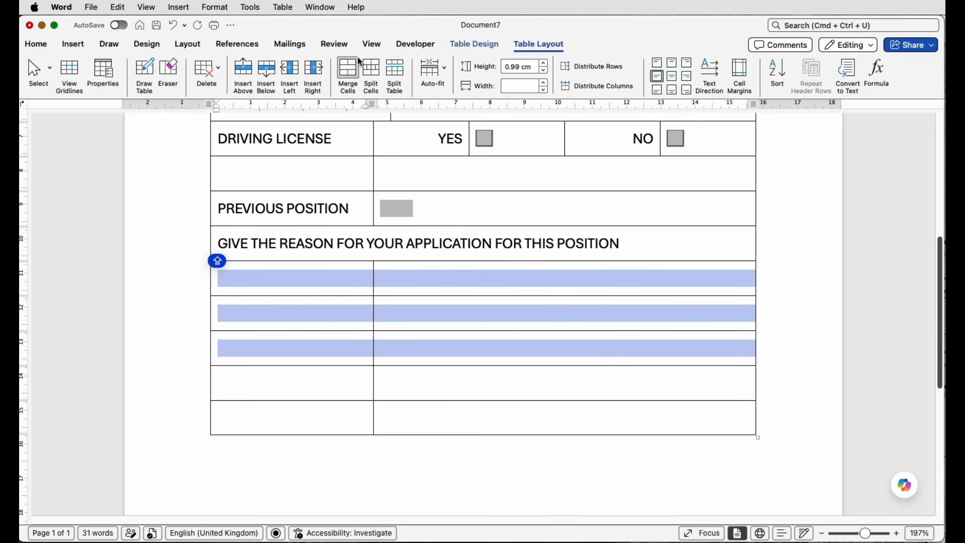
click(348, 76)
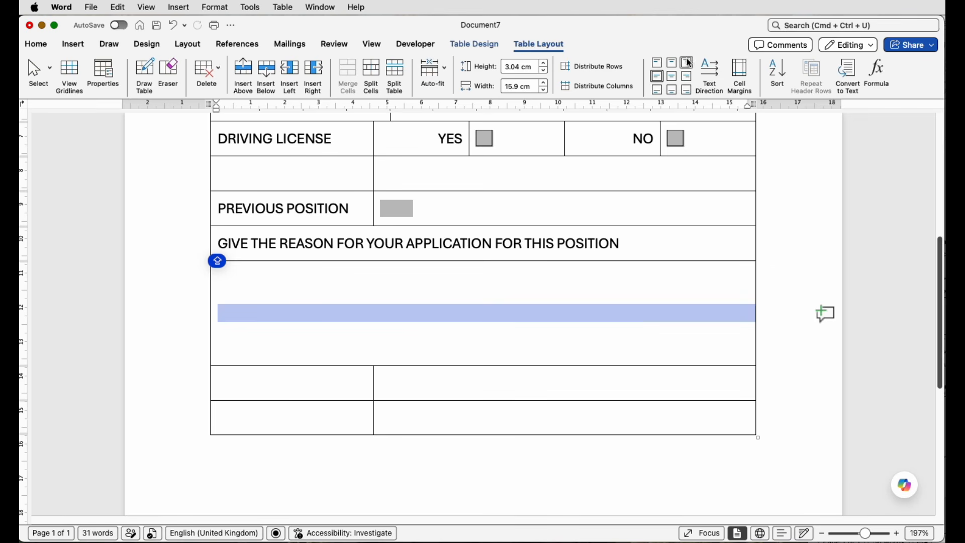
click(659, 67)
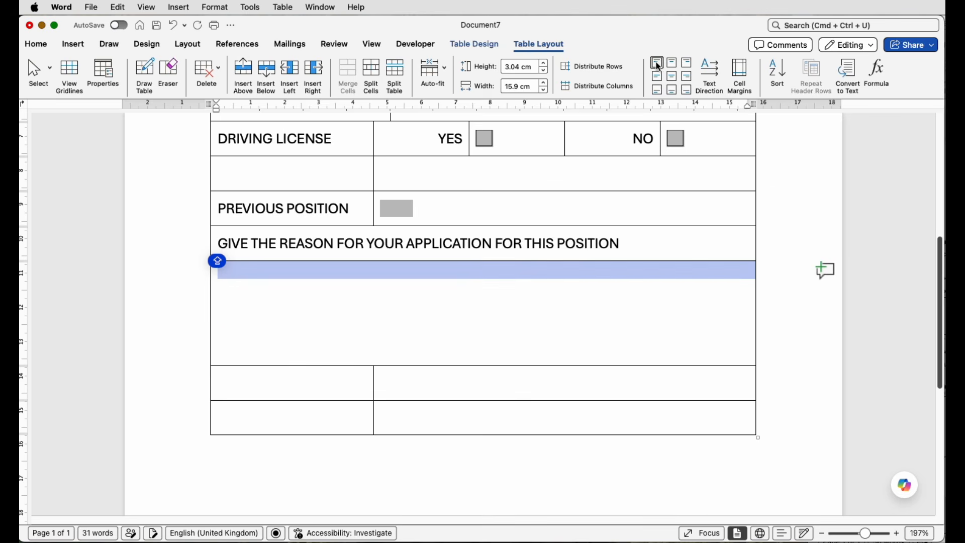
Step: Insert a text box form field in the large merged cell below the GIVE THE REASON FOR YOUR APPLICATION row
click(430, 47)
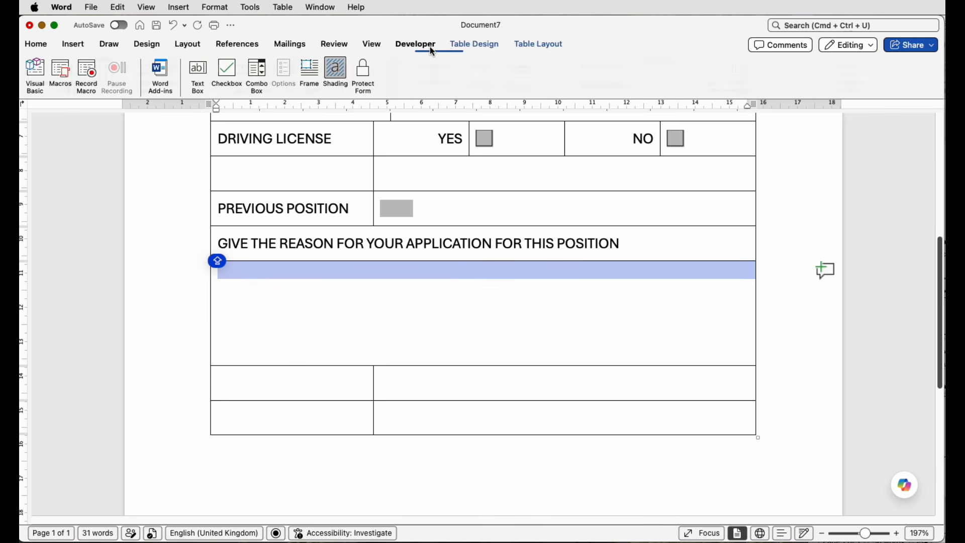
click(197, 76)
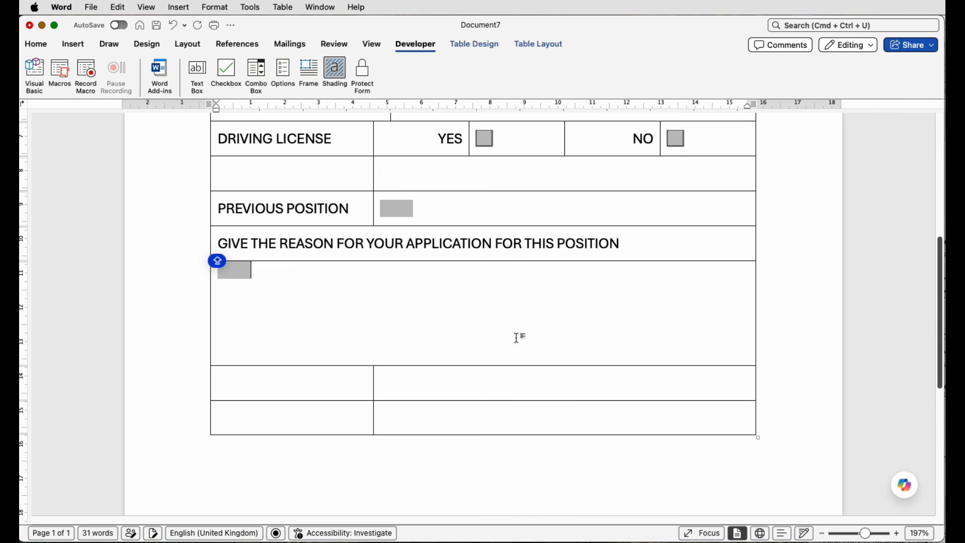
click(406, 316)
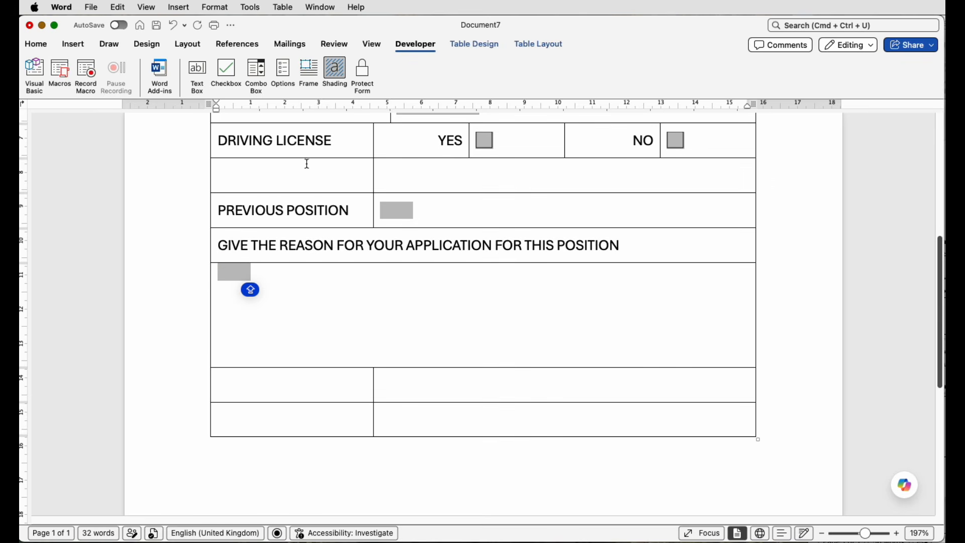
Step: Merge the two cells of the row below the reason box and enter QUALIFICATIONS (PLEASE GIVE THE HIGHEST QUALIFICATION) in it
scroll(505, 295, up, 1)
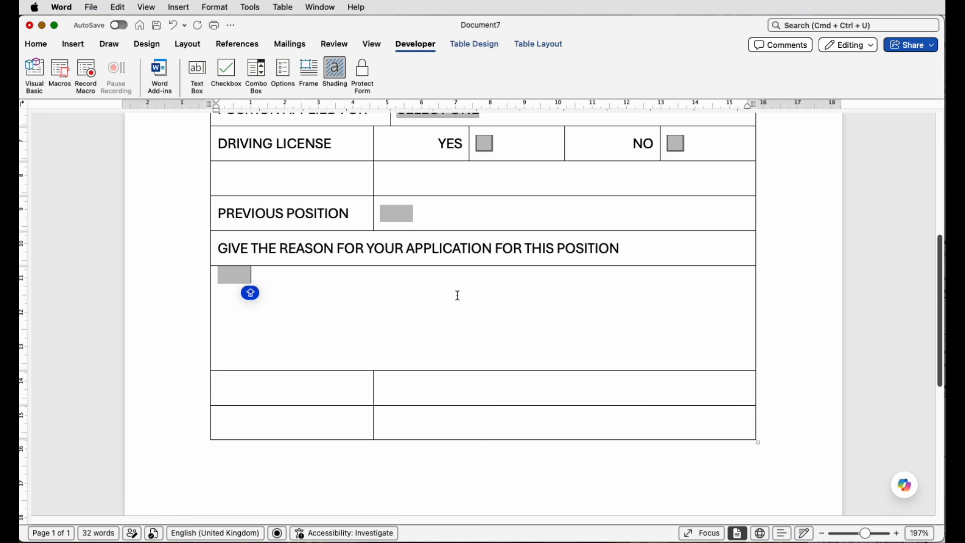
scroll(457, 294, down, 5)
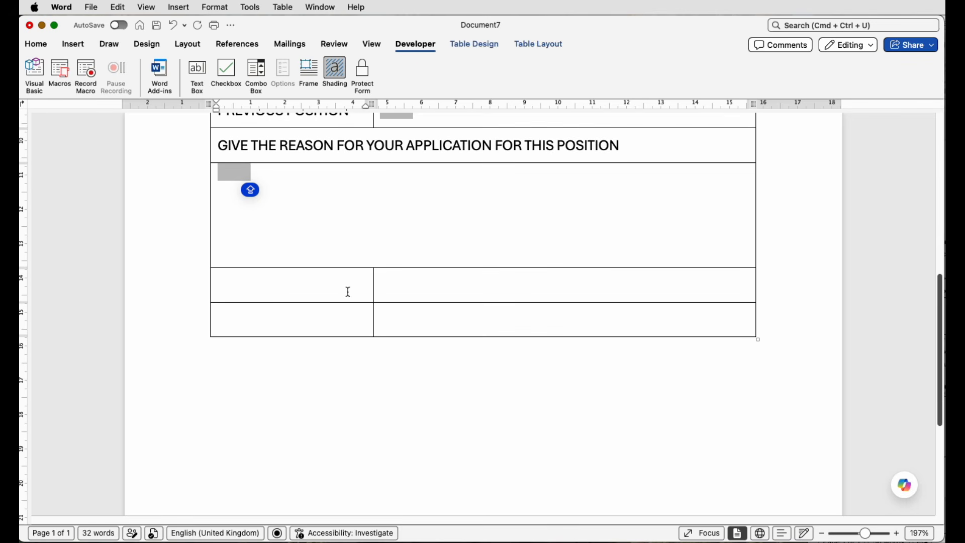
drag(354, 291, 389, 293)
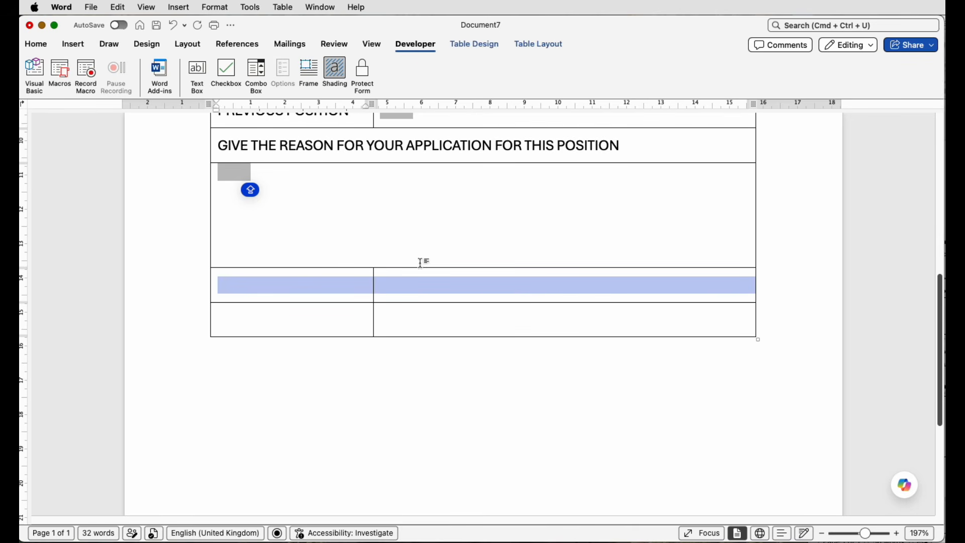
click(539, 45)
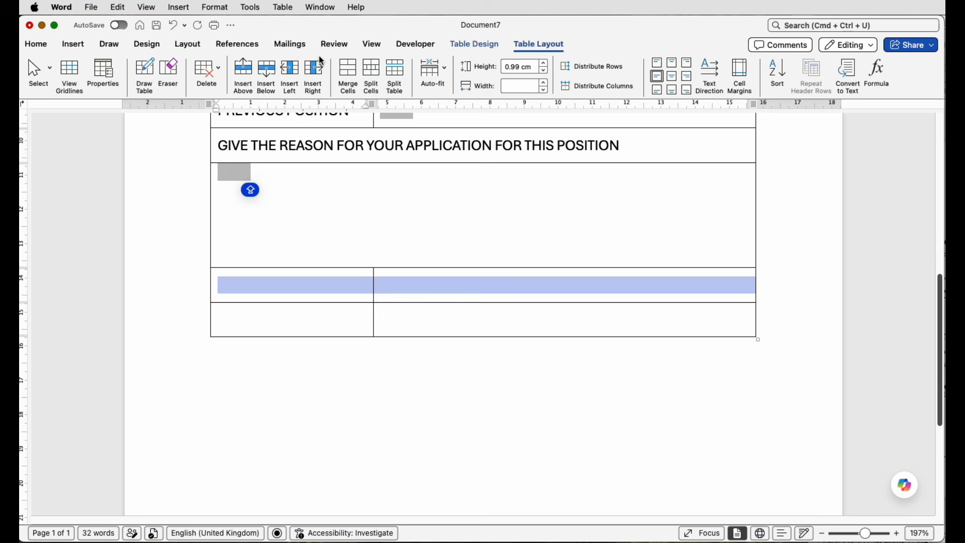
click(352, 78)
click(251, 286)
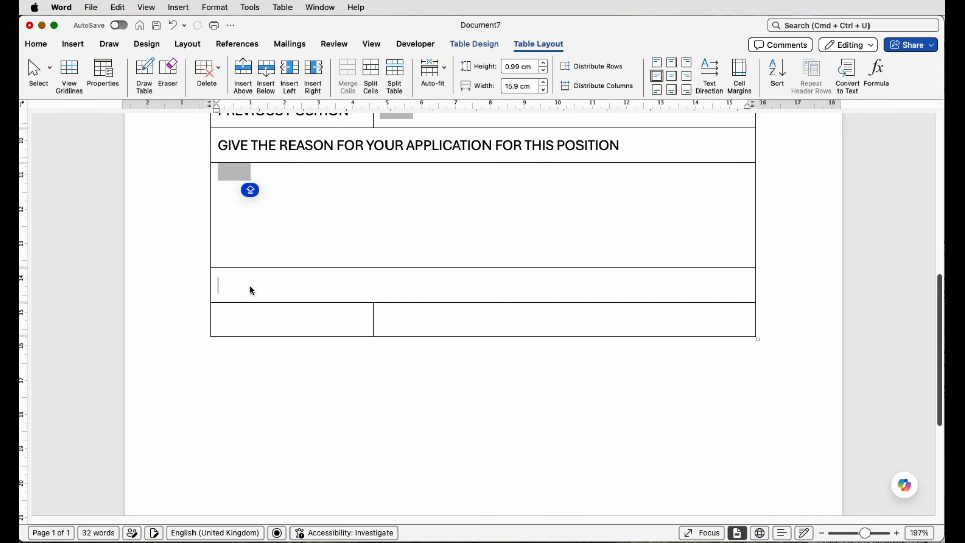
text(QUALIFICATIONS (PLEASE GIVE THE HIGHEST QUALIFICATION))
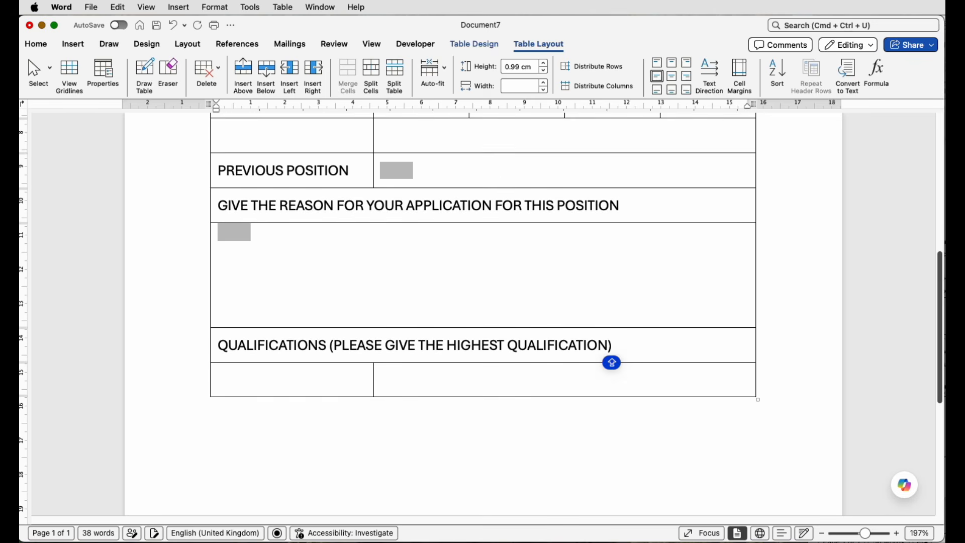
Step: Add eight rows below the table's last row to fill the first page, undoing the extra row that spills onto page two
scroll(423, 301, down, 2)
click(422, 301)
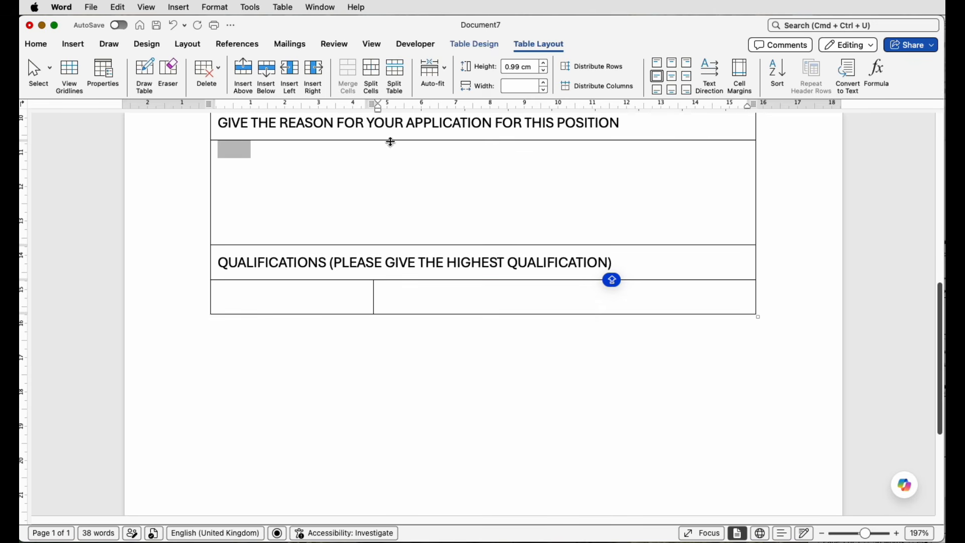
click(267, 76)
click(267, 76)
click(267, 75)
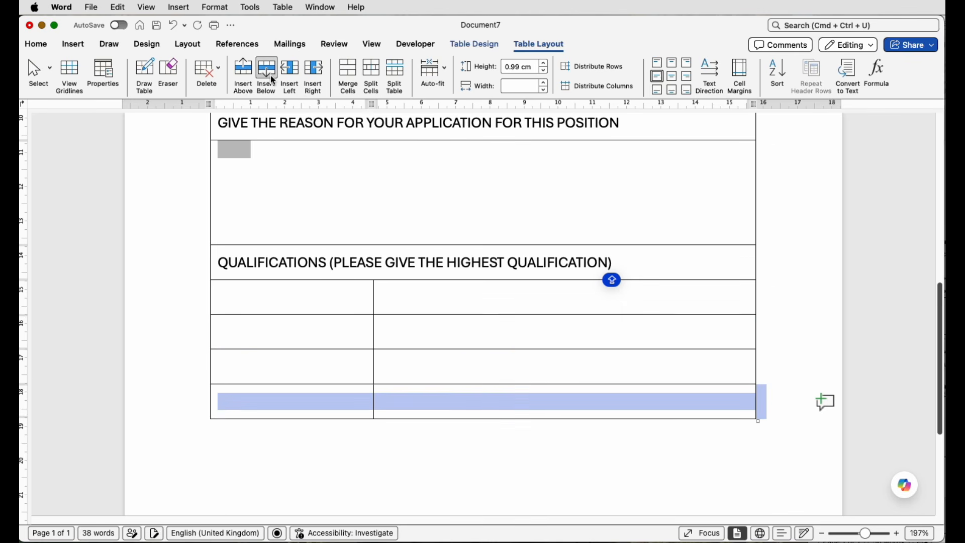
click(267, 75)
click(267, 76)
drag(865, 535, 851, 535)
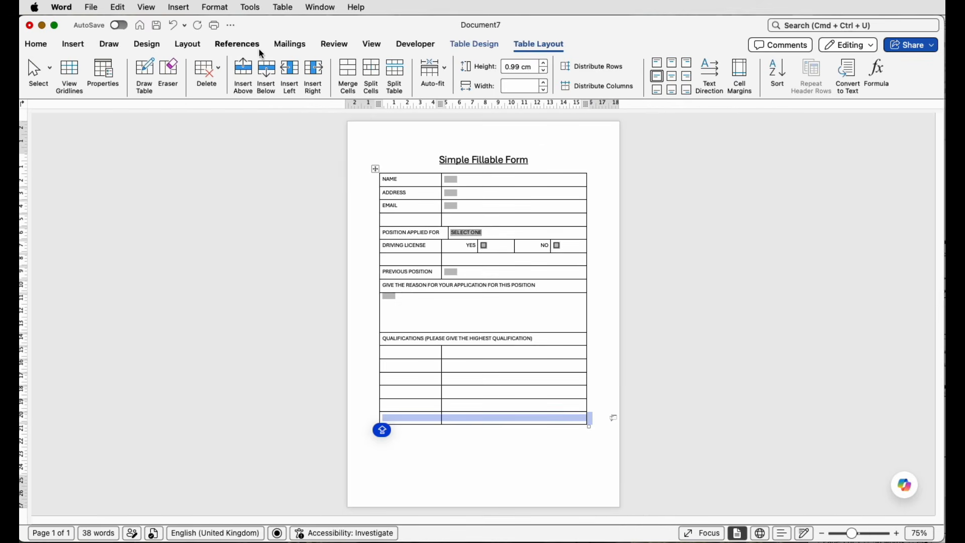
click(267, 75)
click(268, 77)
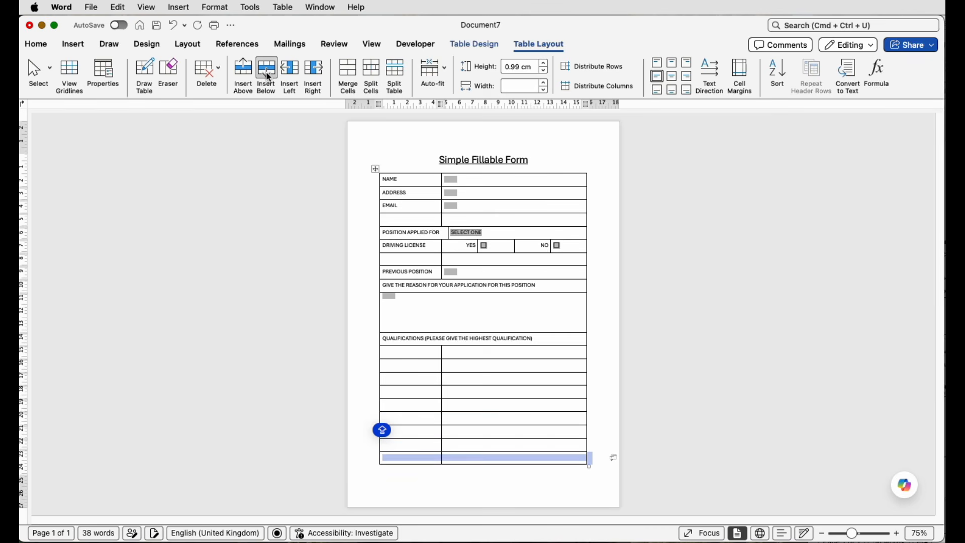
click(268, 76)
click(268, 76)
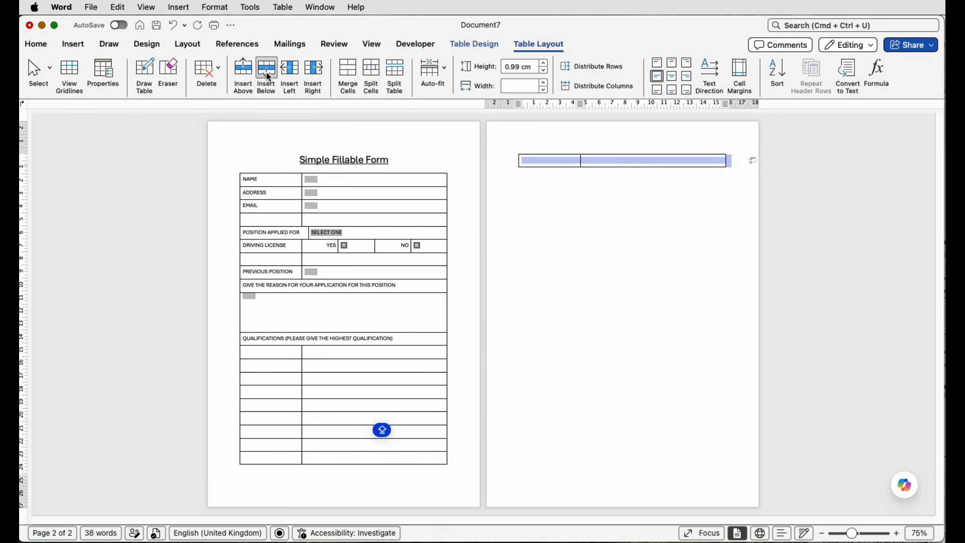
key(super+z)
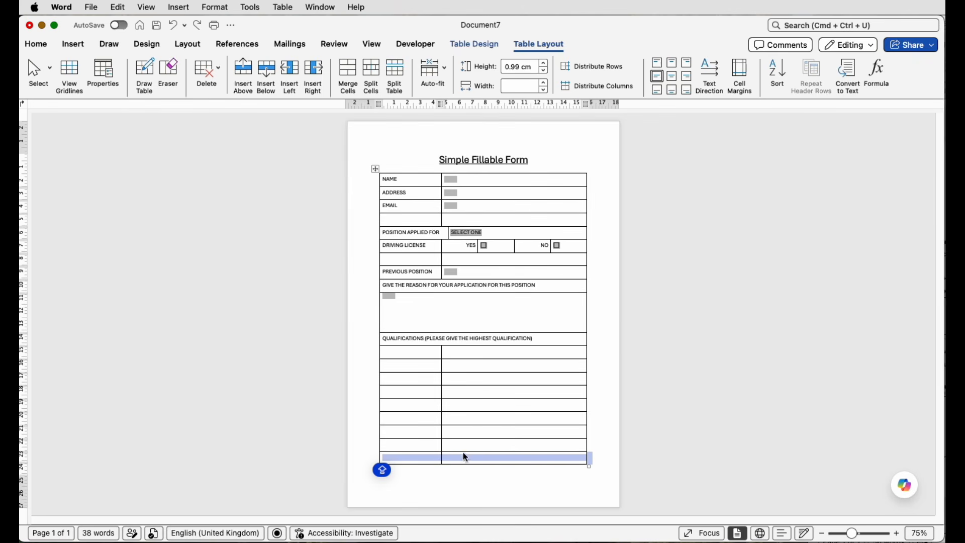
Step: Enter the label COLLEGE OR SCHOOL in the first row below the QUALIFICATIONS heading and insert a text box field beside it
click(436, 355)
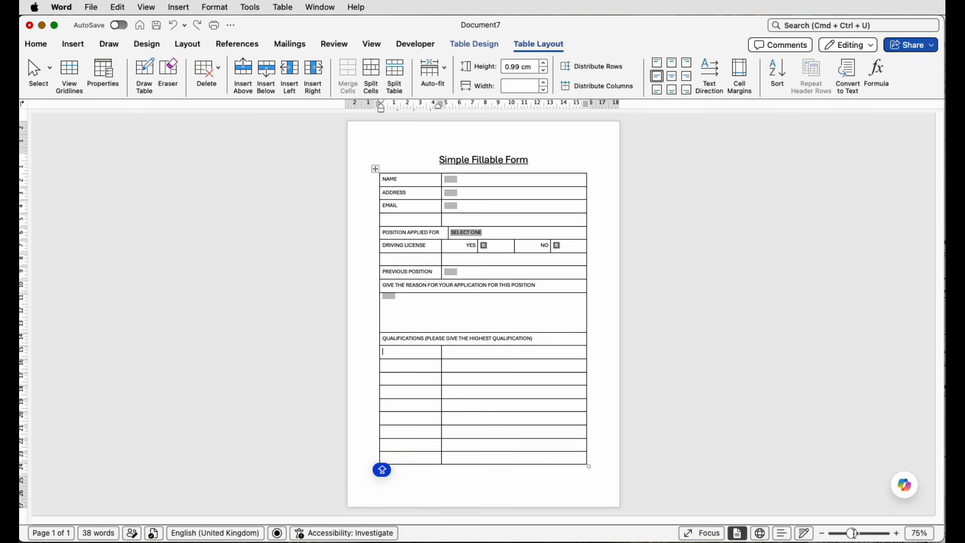
drag(855, 533, 865, 537)
text(COLL)
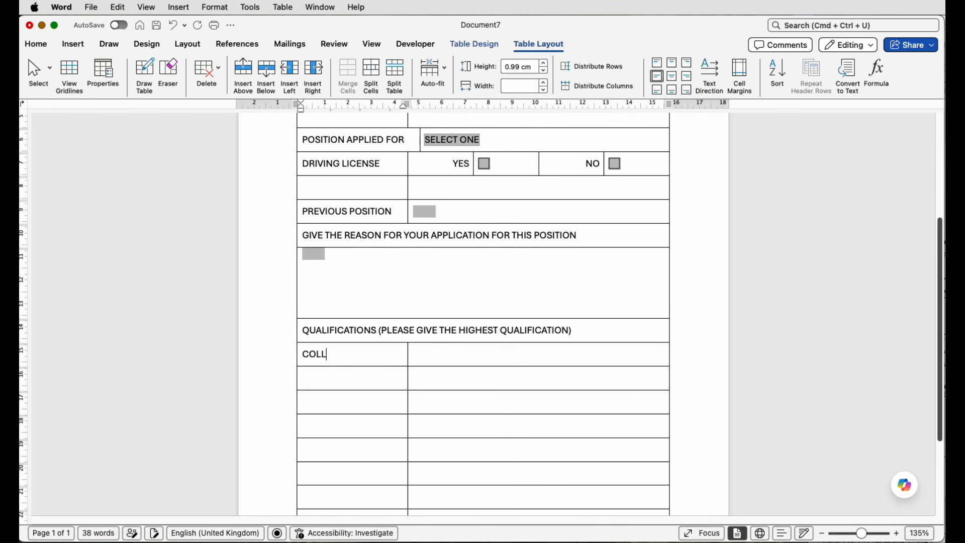
text(EGE OR SCHOOL)
click(472, 354)
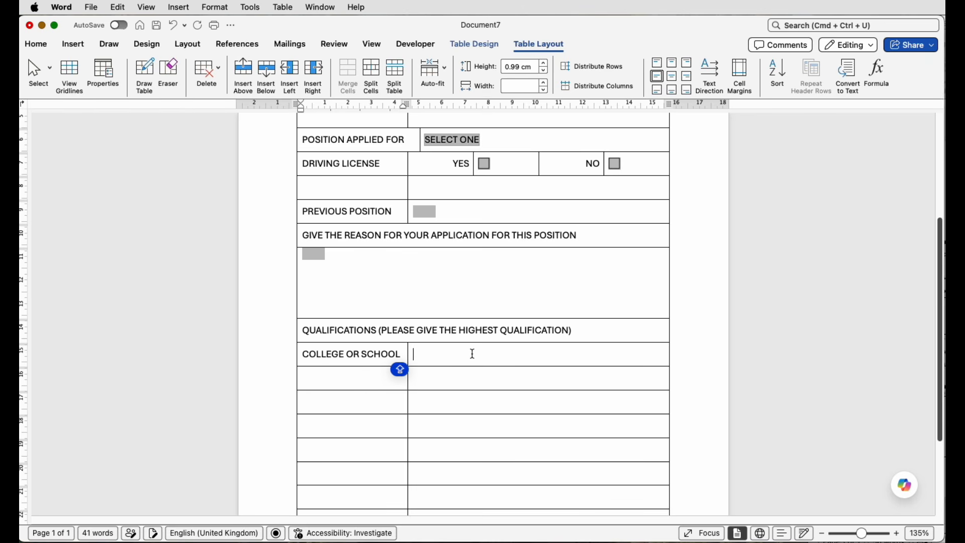
click(402, 50)
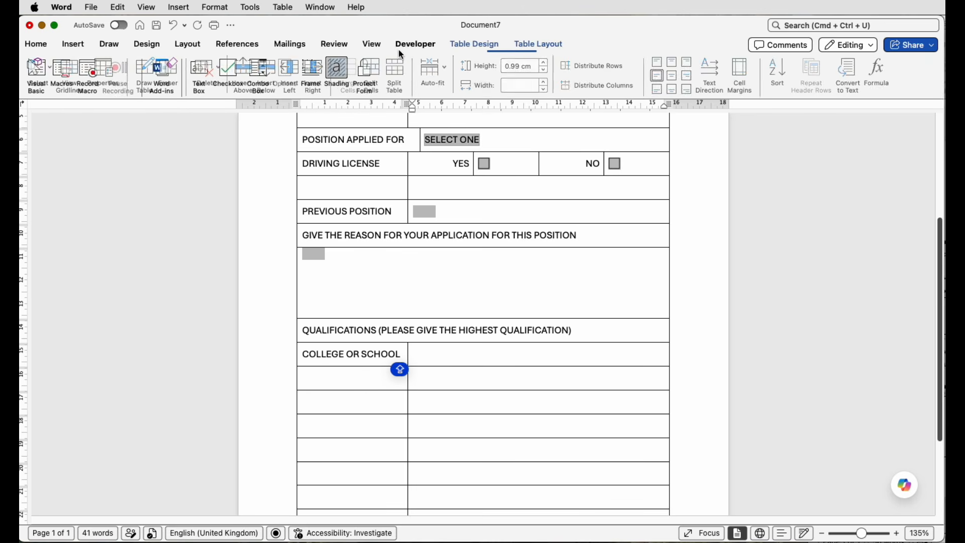
click(197, 76)
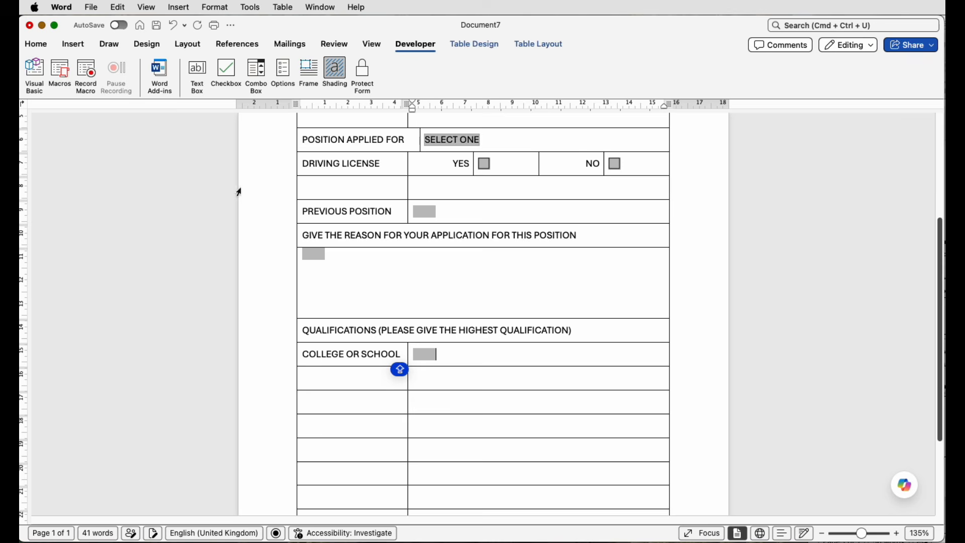
Step: Enter the label QUALIFICATION in the row below COLLEGE OR SCHOOL and insert a text box field beside it
click(333, 384)
text(QUALIFICATION)
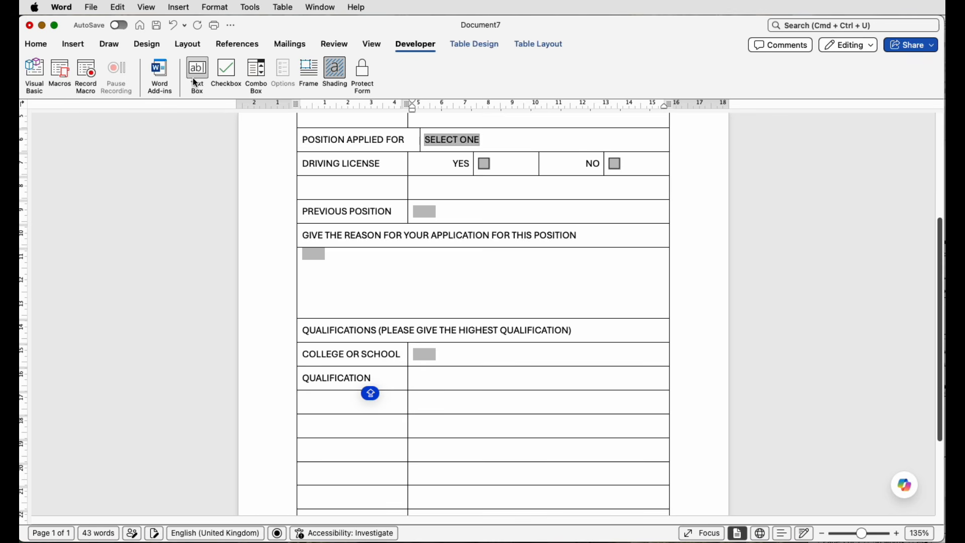
click(194, 81)
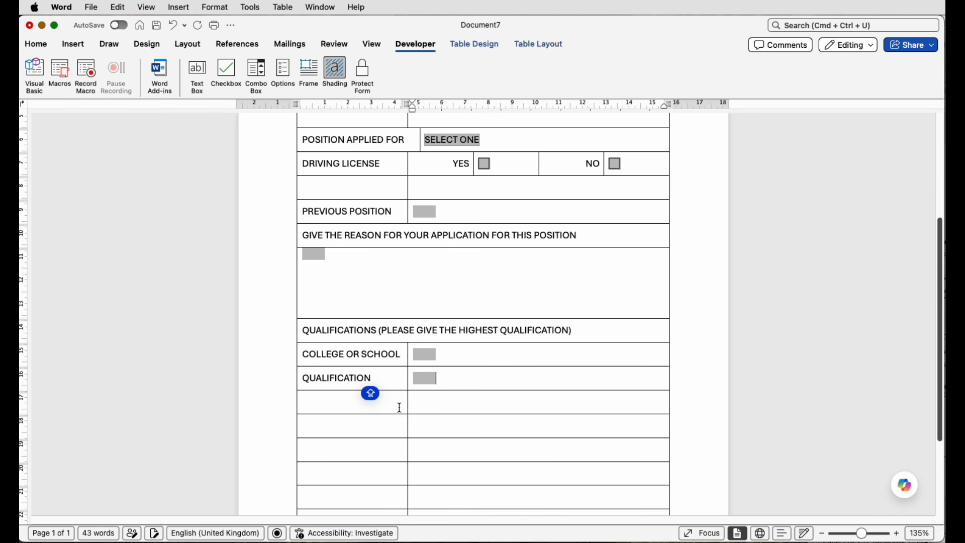
Step: Examine the form from its title down to the empty rows below QUALIFICATION, checking its fields and the spacing between sections
scroll(412, 372, down, 3)
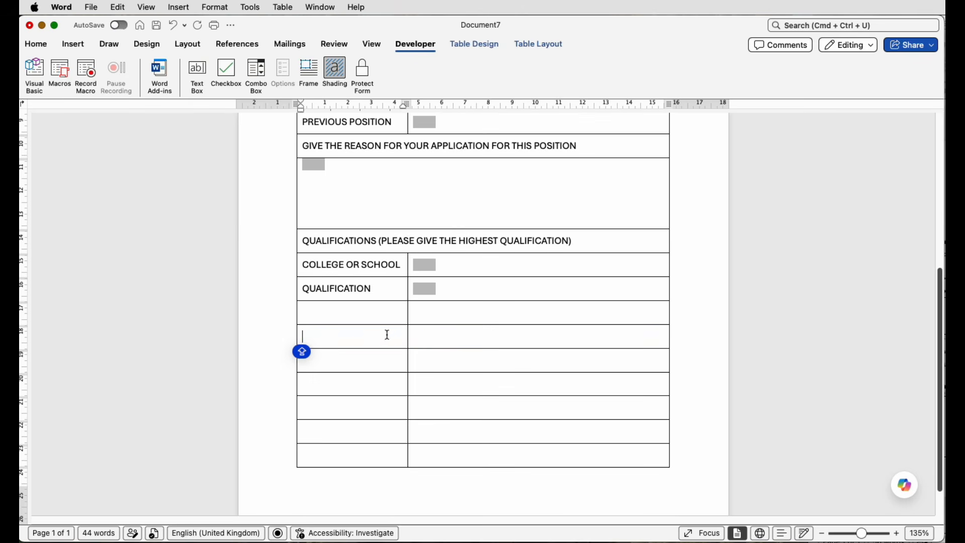
drag(387, 333, 424, 335)
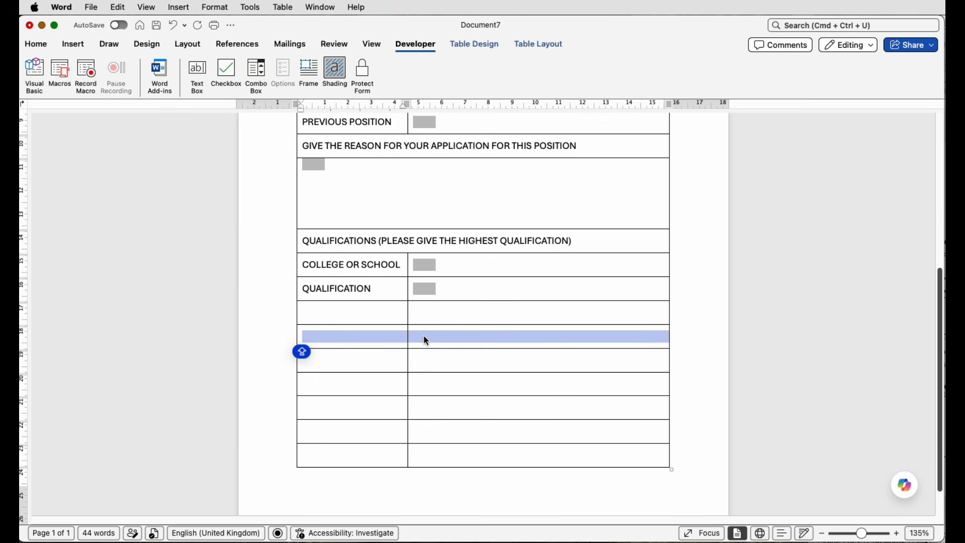
click(386, 339)
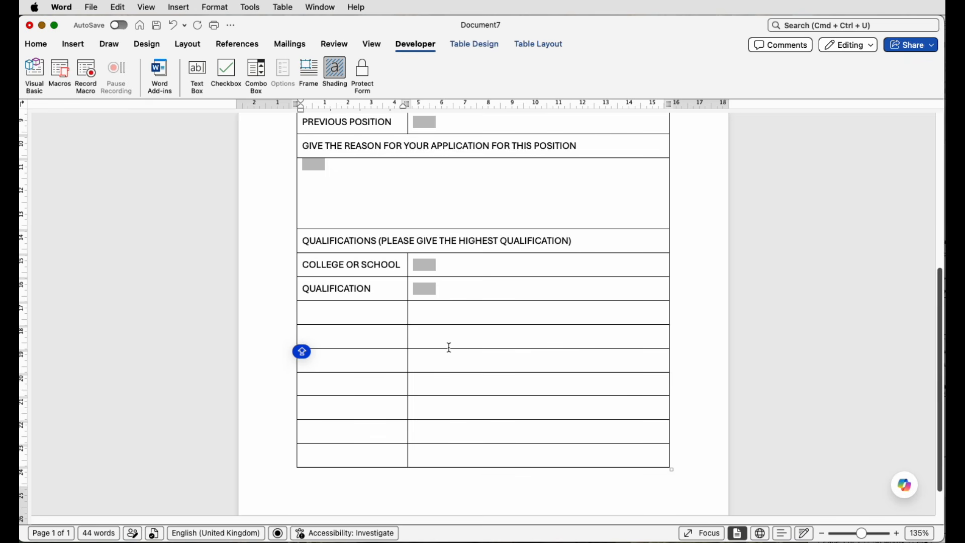
scroll(448, 347, down, 1)
scroll(448, 346, up, 3)
scroll(450, 348, up, 10)
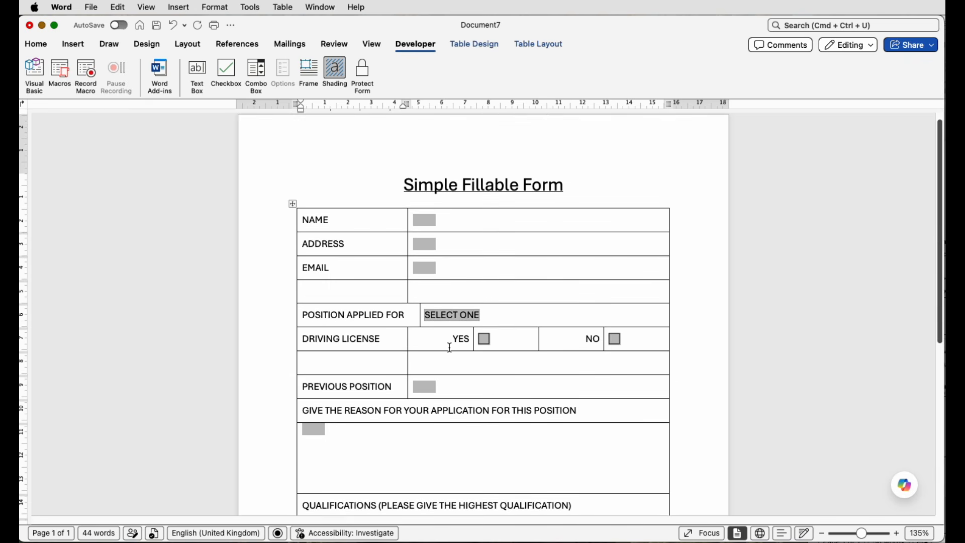
scroll(450, 347, down, 4)
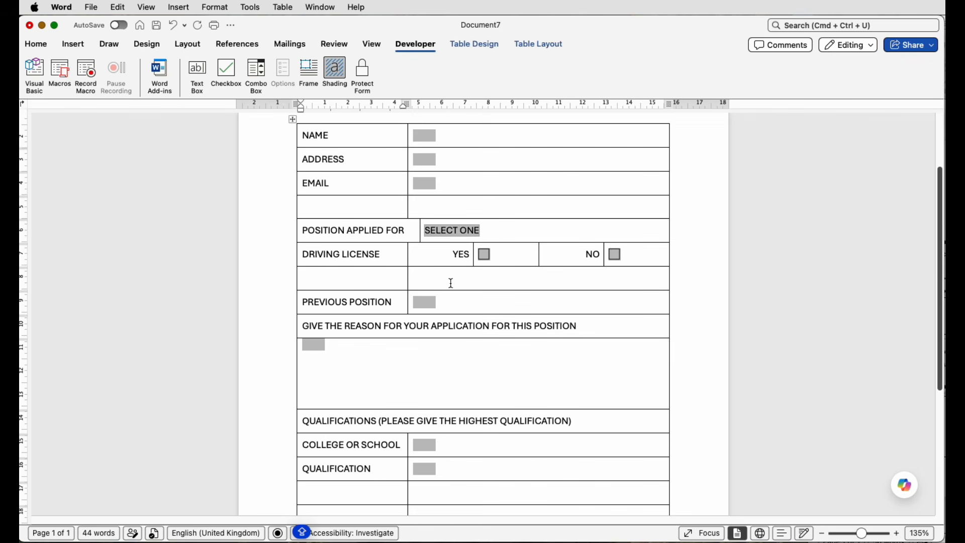
scroll(591, 341, down, 4)
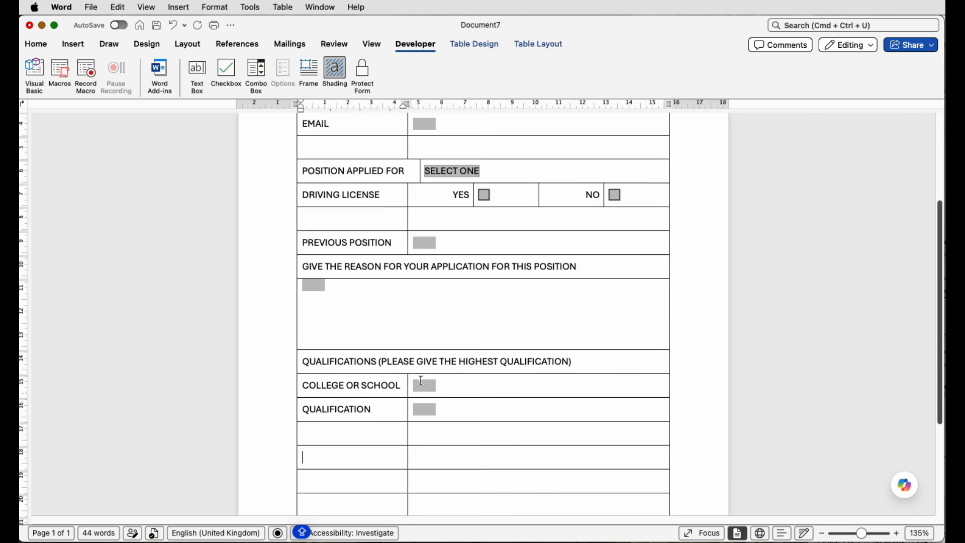
Step: Insert a blank full-width row above the QUALIFICATIONS (PLEASE GIVE THE HIGHEST QUALIFICATION) heading row
click(598, 327)
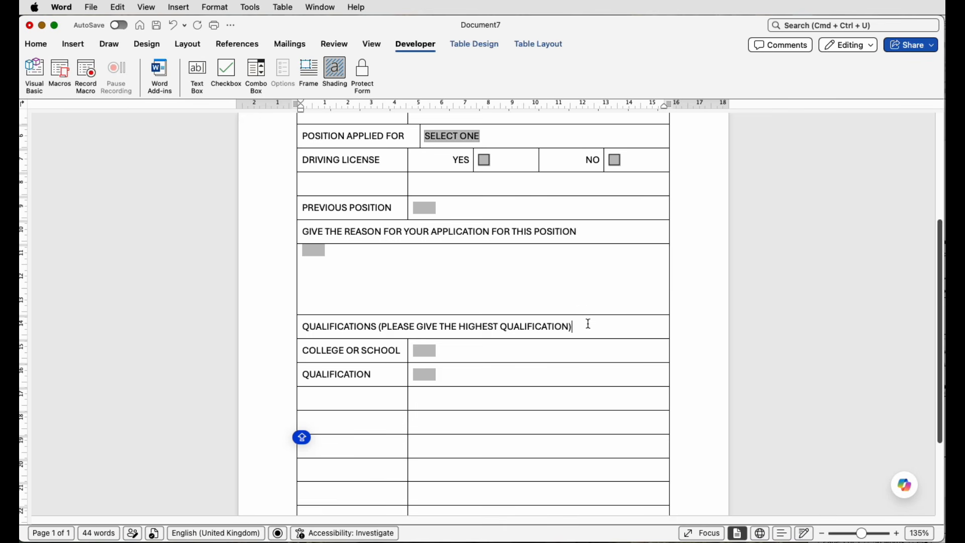
click(514, 44)
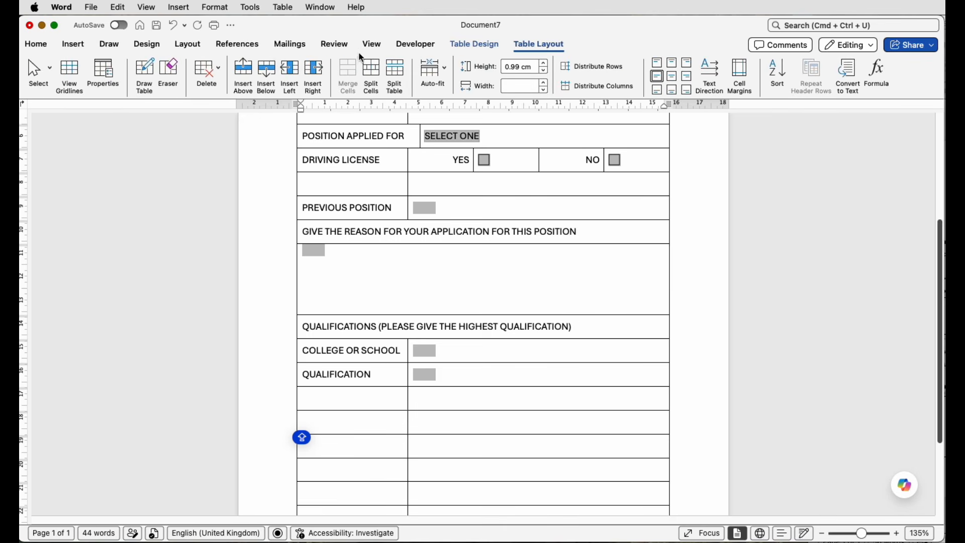
click(243, 74)
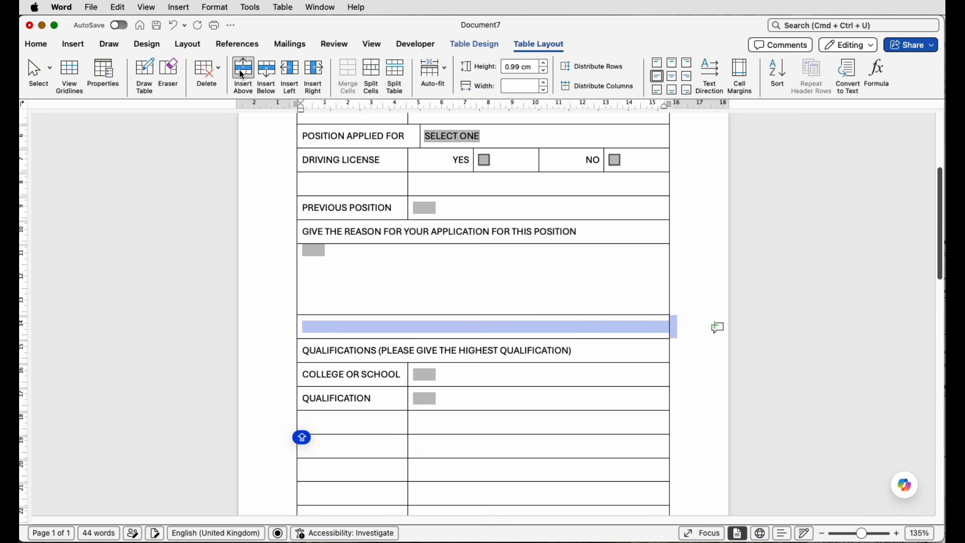
Step: Merge the second empty row below QUALIFICATION into one full-width cell
click(345, 325)
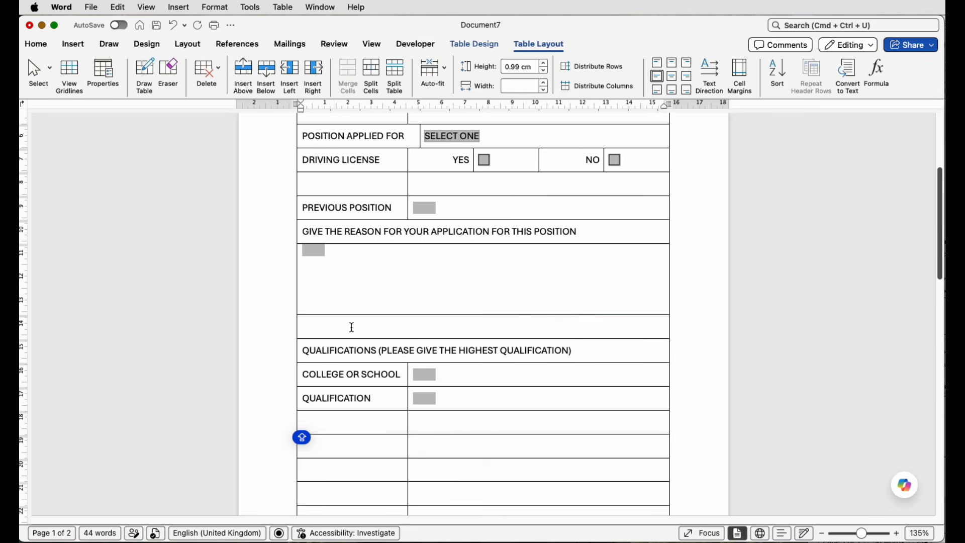
scroll(442, 331, down, 5)
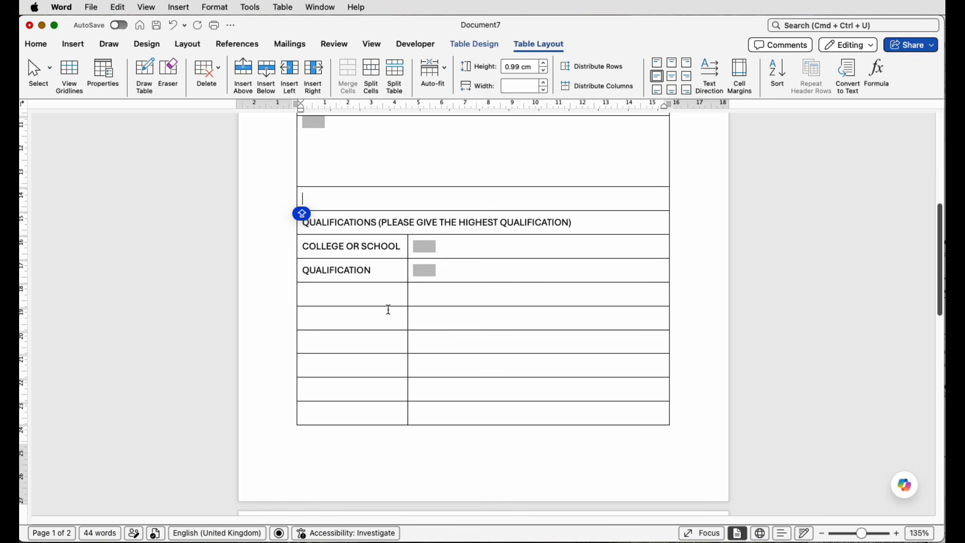
drag(365, 318, 495, 325)
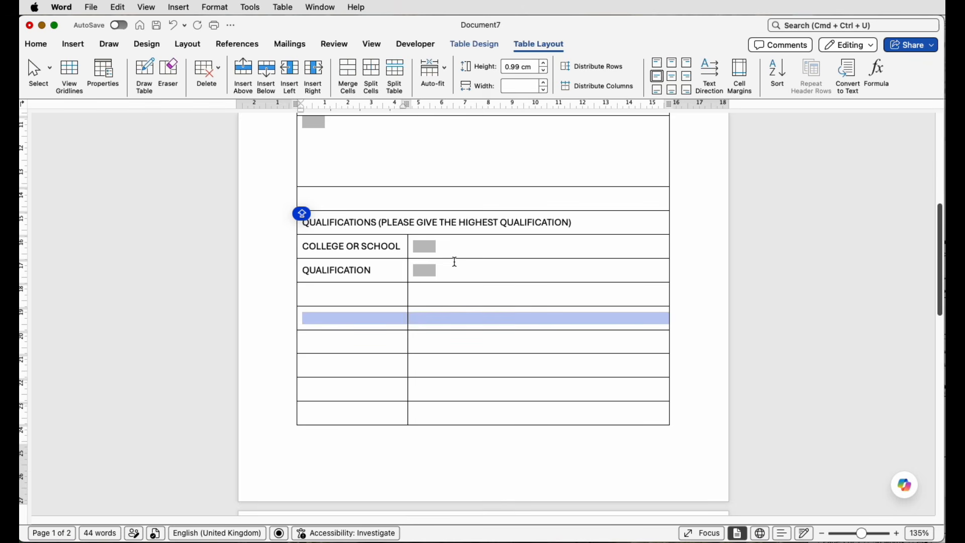
click(348, 75)
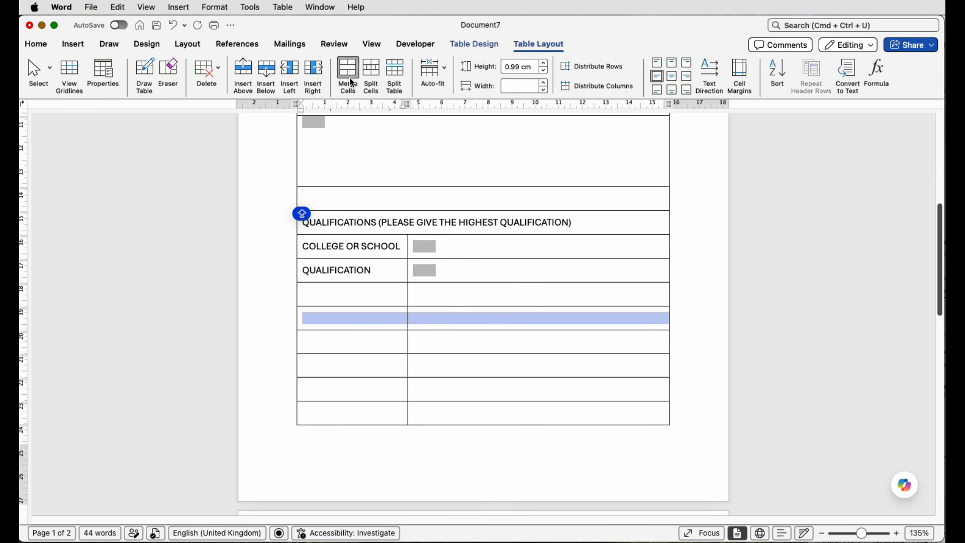
Step: Enter PLEASE GIVE DETAILS OF ANY FURTHER INFORMATION RELEVENT TO YOUR APPLICATION in the merged row and merge the four rows below into one cell
click(367, 319)
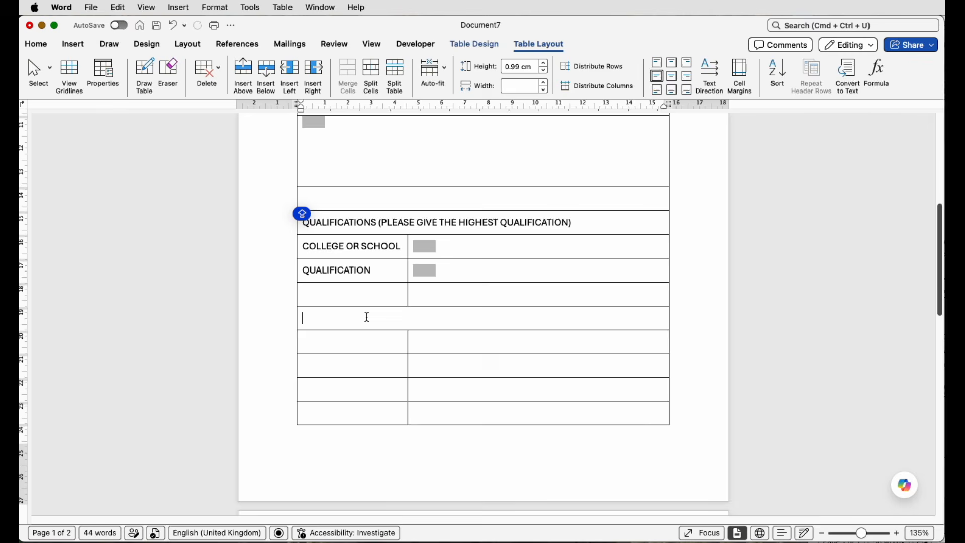
text(PLEASE GIVE DETAILS OF ANY FURTHER INFORMAIO)
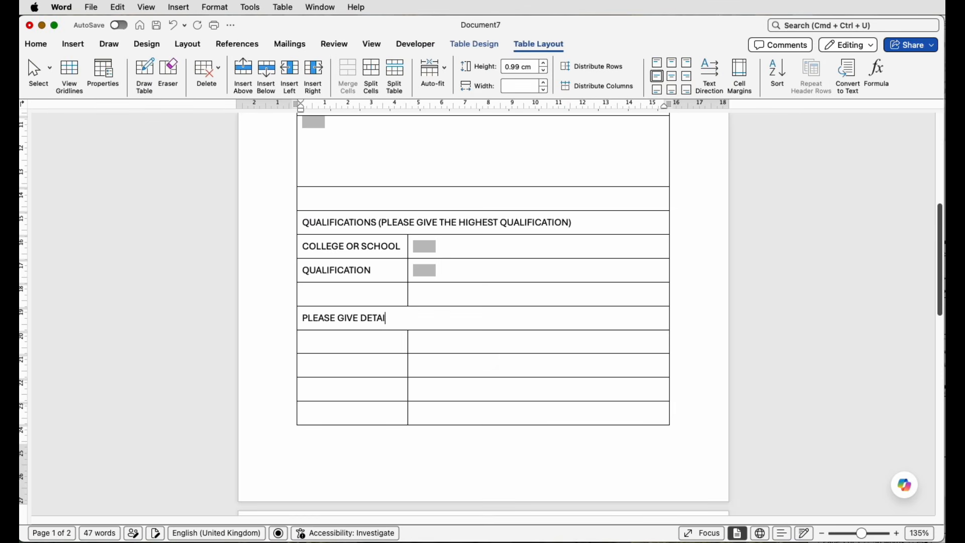
key(BackSpace)
key(BackSpace)
text(TION RELEVENT TO YOUR APPLICATION)
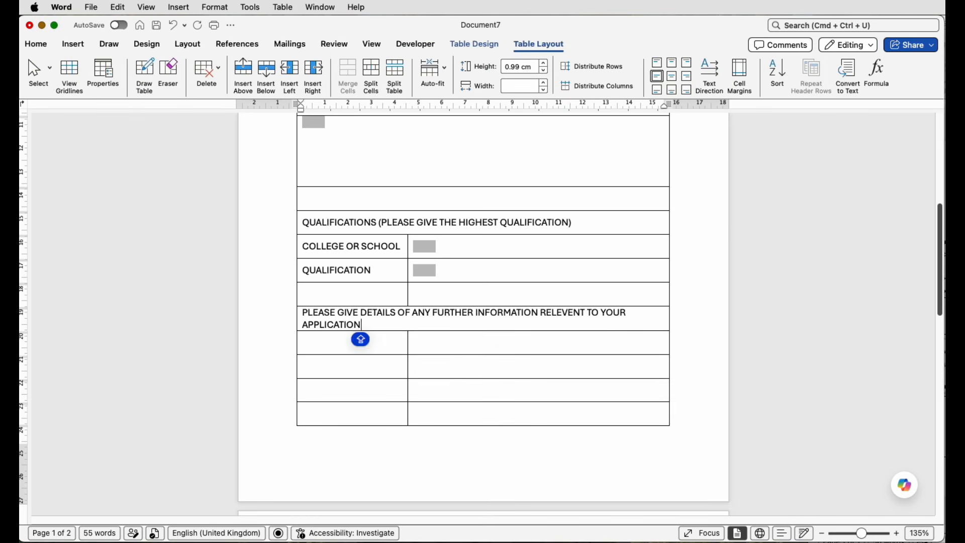
drag(346, 343, 469, 406)
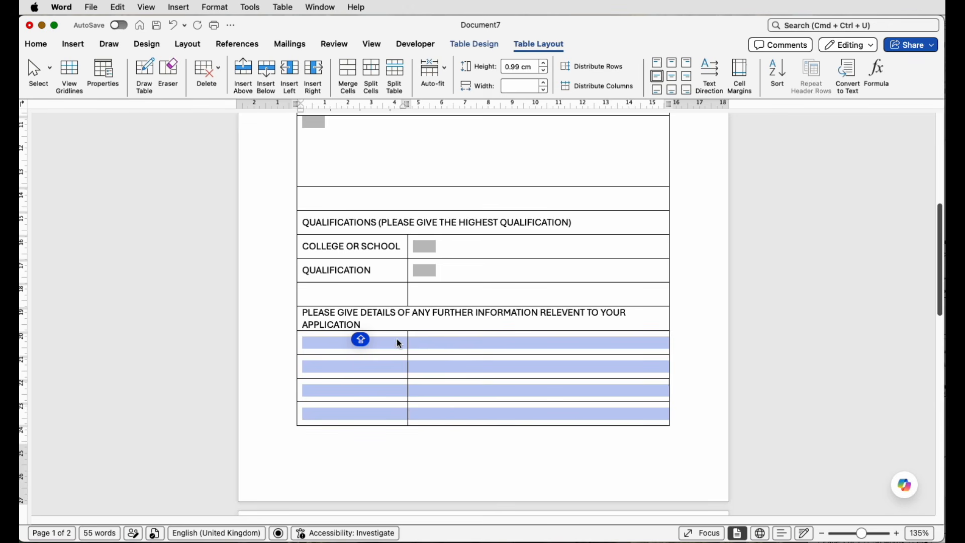
click(347, 73)
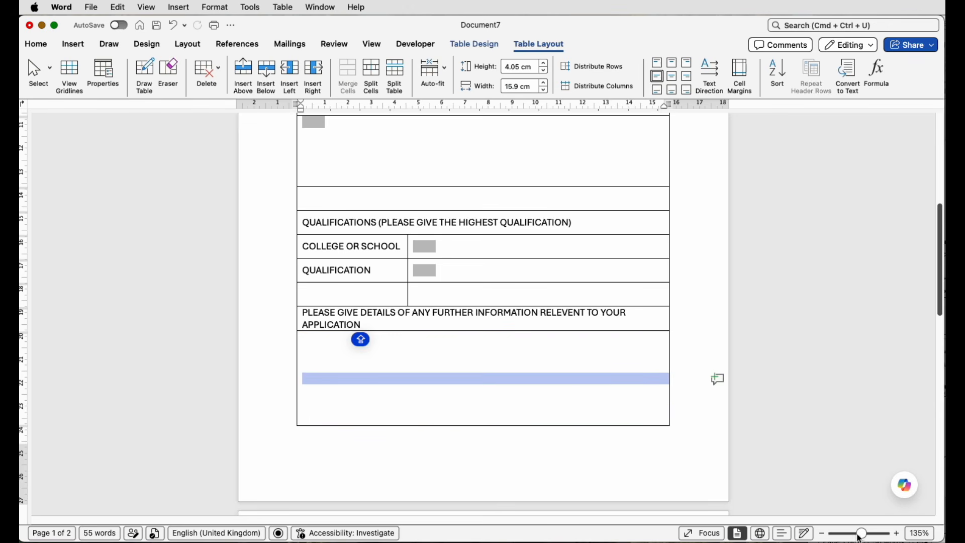
Step: Delete the leftover empty table row on the second page so the form fits on one page
drag(862, 536, 848, 537)
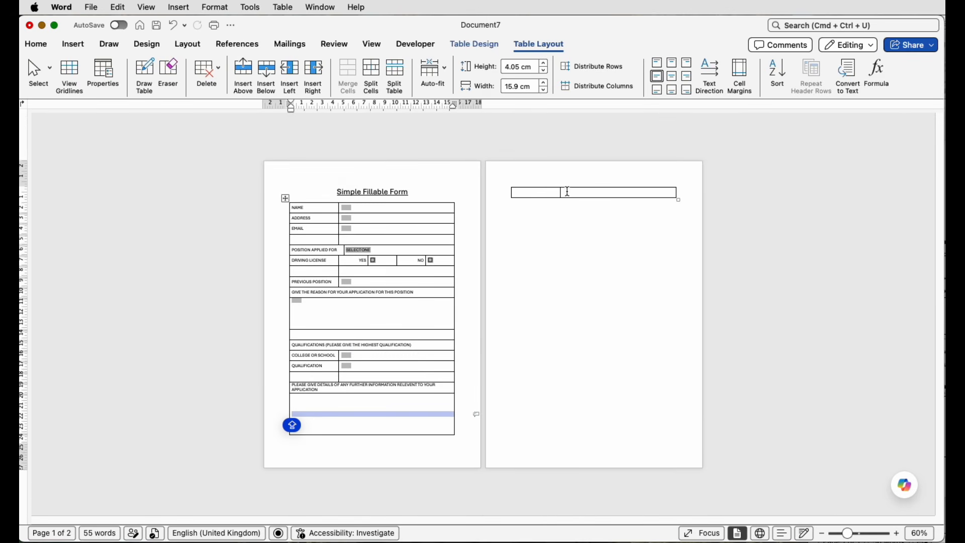
drag(574, 192, 533, 193)
right_click(534, 196)
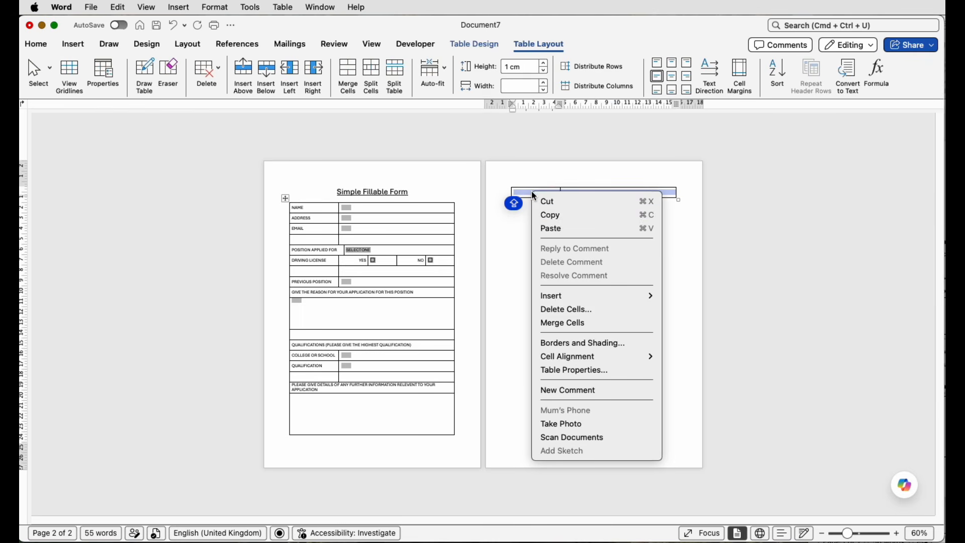
click(572, 310)
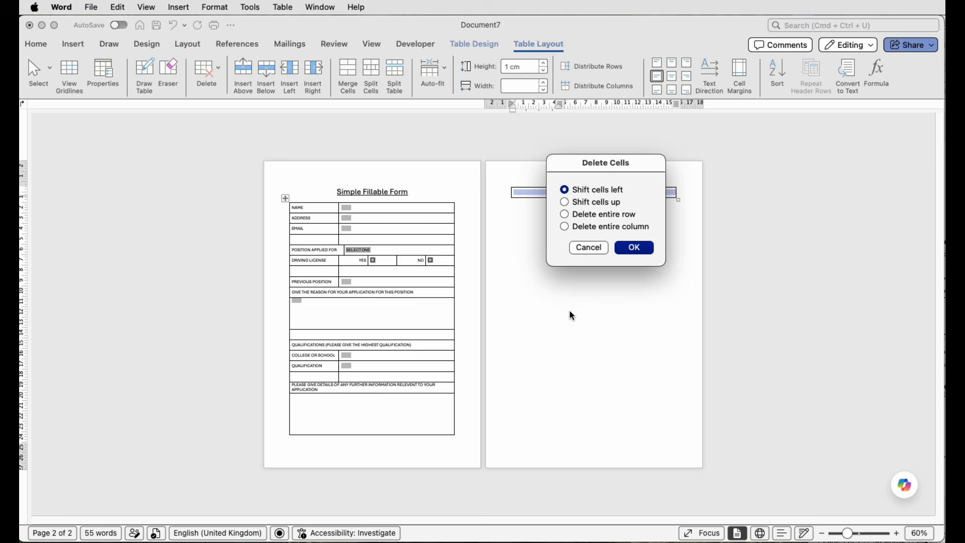
click(627, 253)
Step: Remove all borders from the entire form table with the No Border option
click(396, 199)
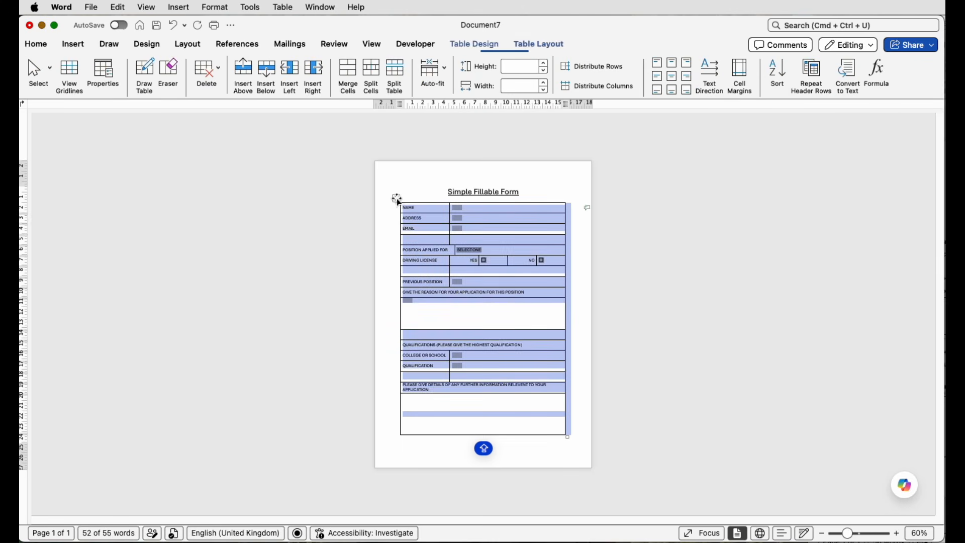
click(476, 46)
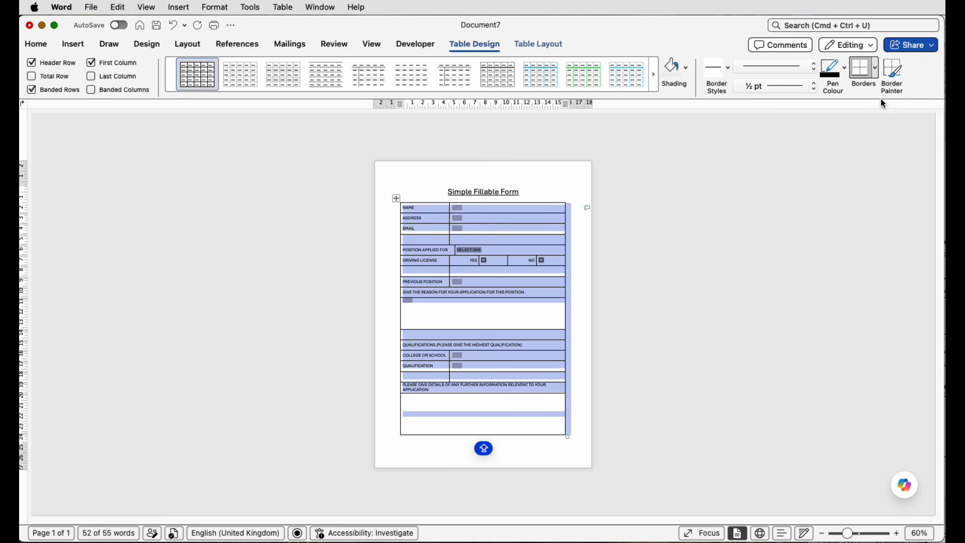
click(875, 69)
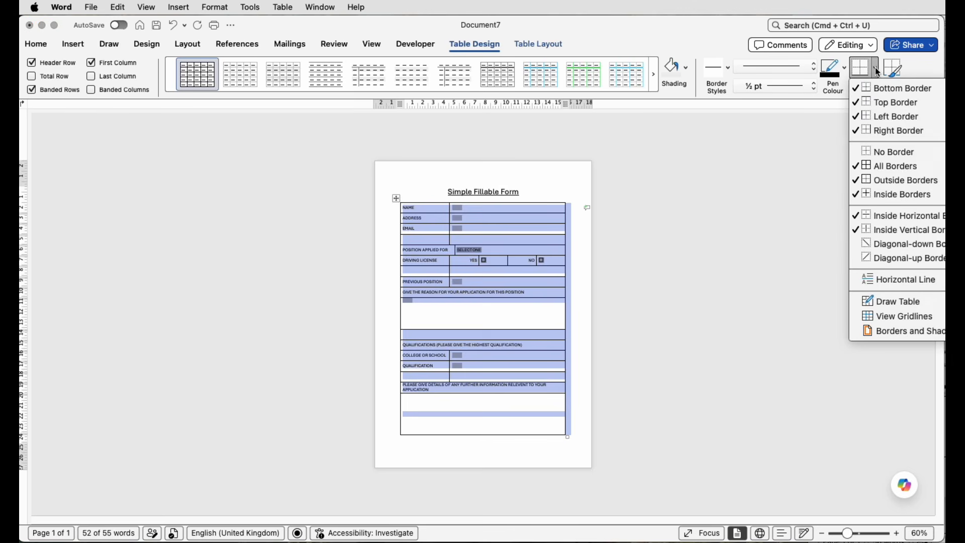
click(883, 158)
click(657, 238)
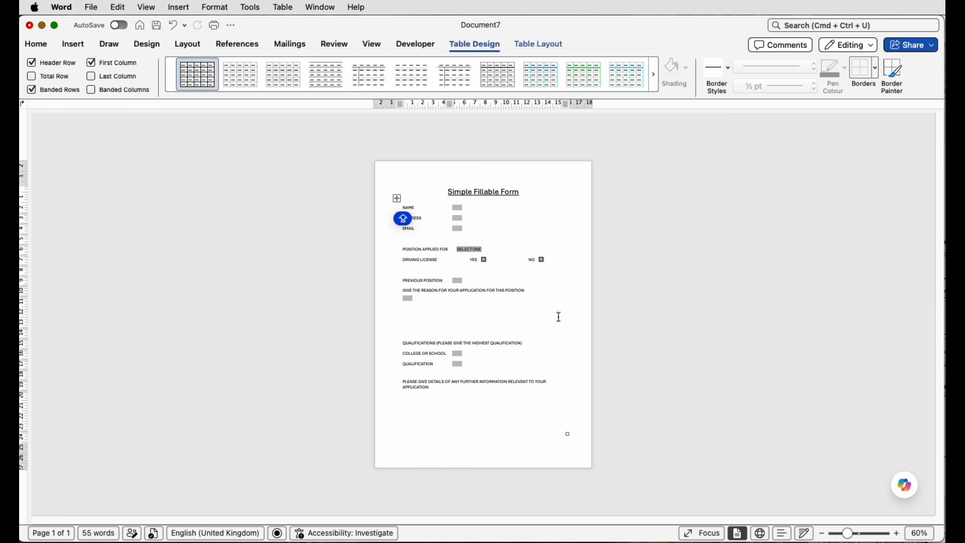
Step: Show the table gridlines for the borderless form table
click(397, 198)
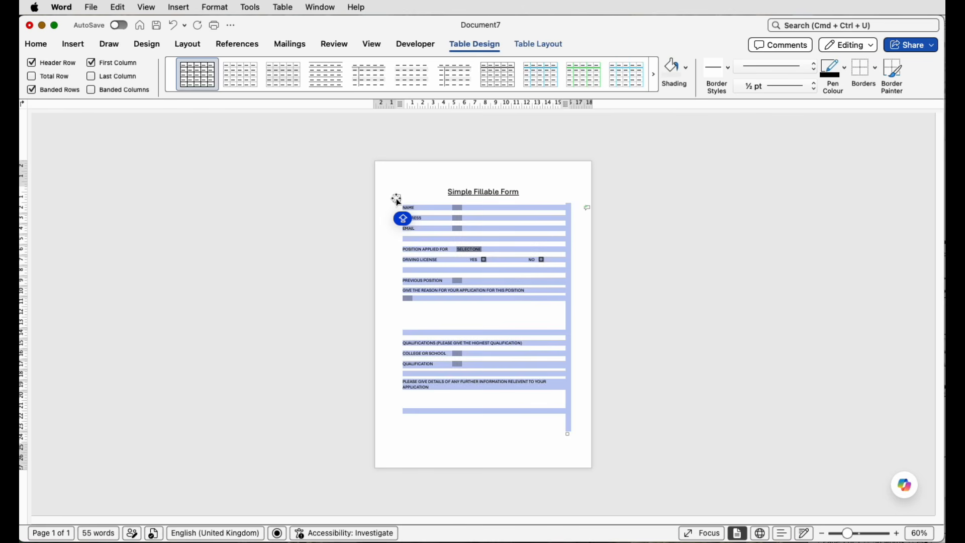
click(874, 71)
click(889, 316)
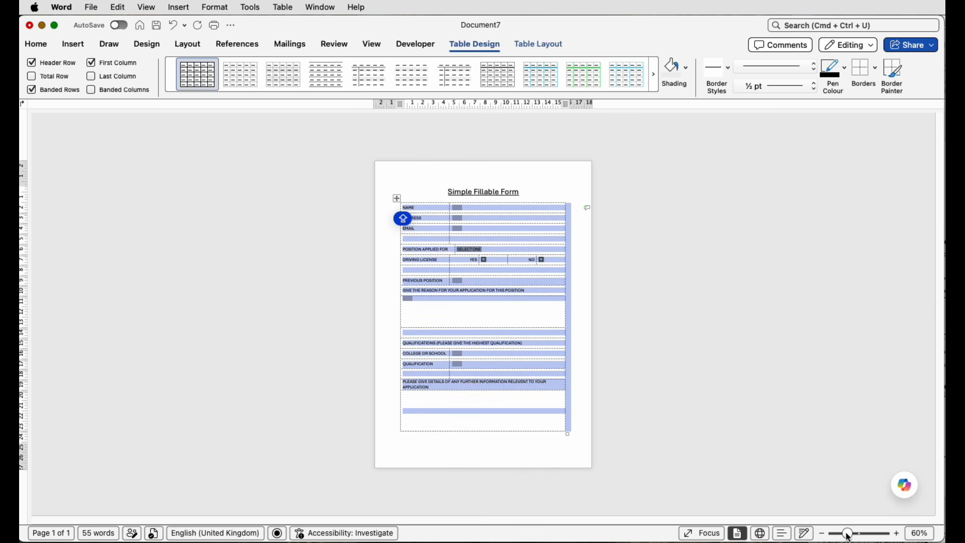
drag(846, 534, 853, 534)
click(621, 283)
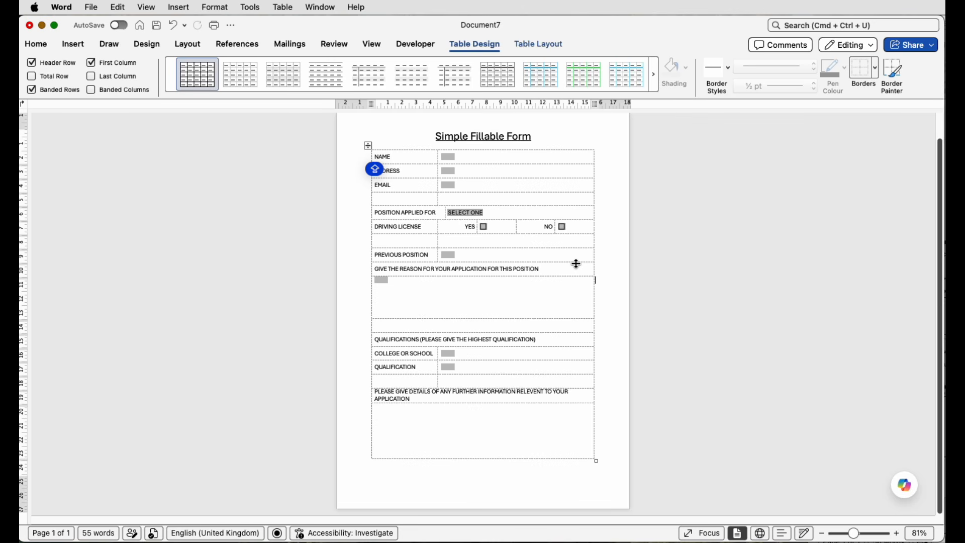
Step: Apply All Borders to the three text box field cells beside NAME, ADDRESS and EMAIL
drag(486, 158, 497, 185)
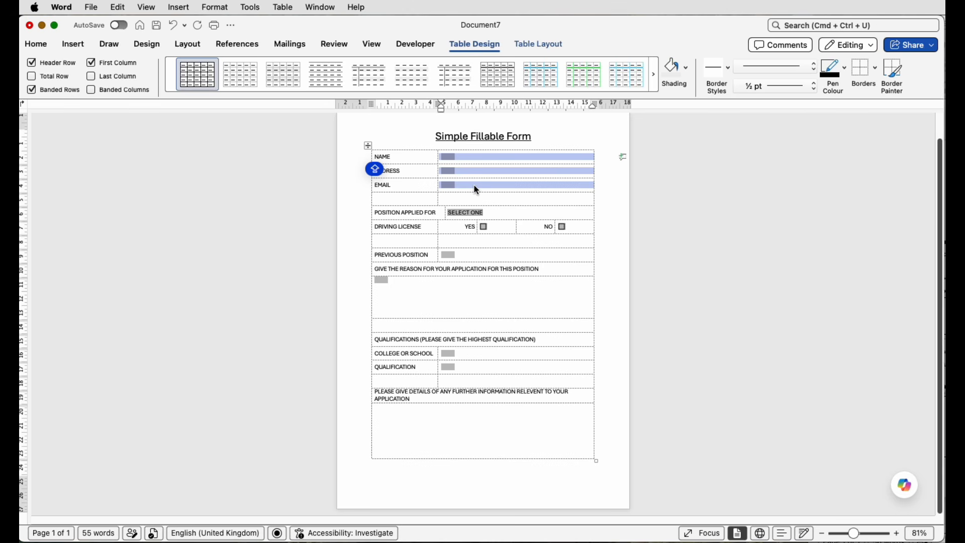
click(875, 69)
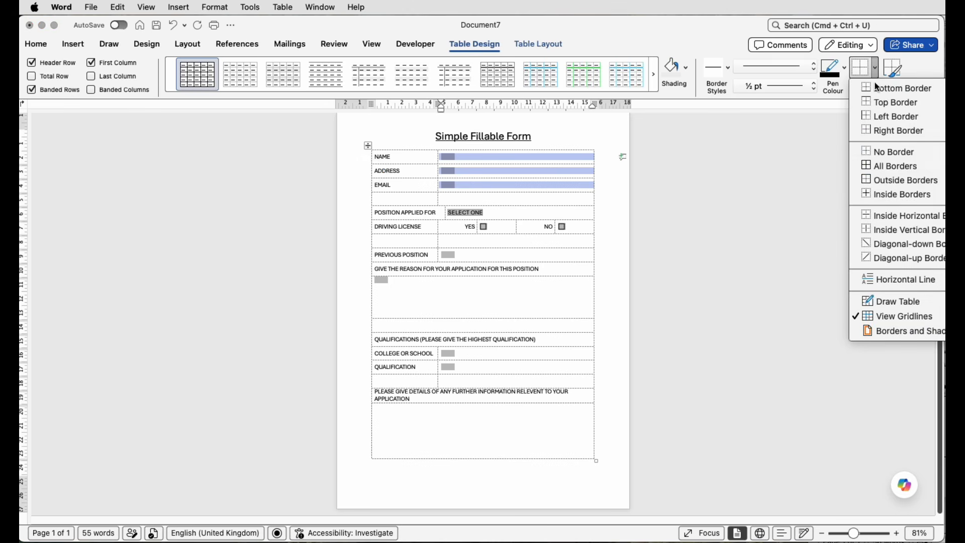
click(880, 170)
click(775, 203)
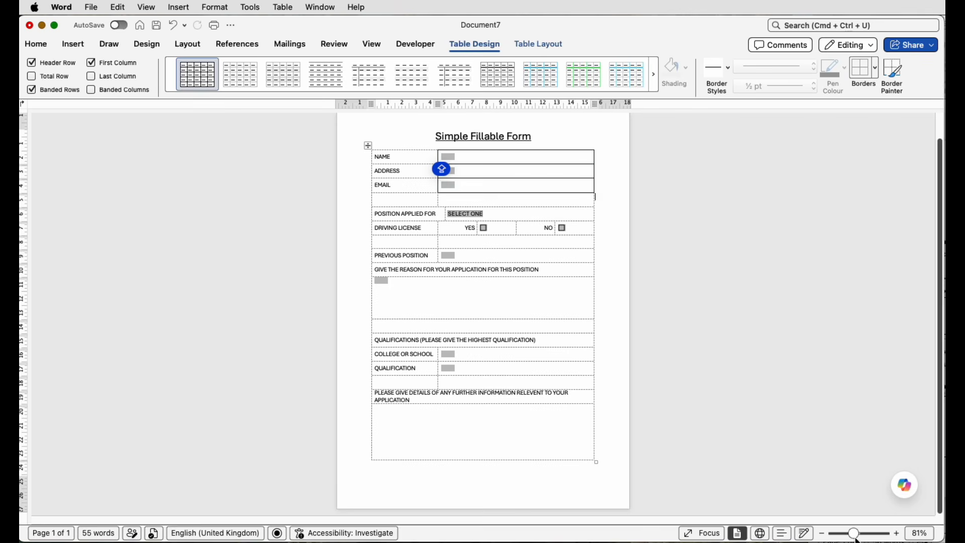
Step: Apply Outside Borders to the SELECT ONE drop-down cell beside POSITION APPLIED FOR
drag(855, 536, 870, 536)
scroll(733, 286, up, 3)
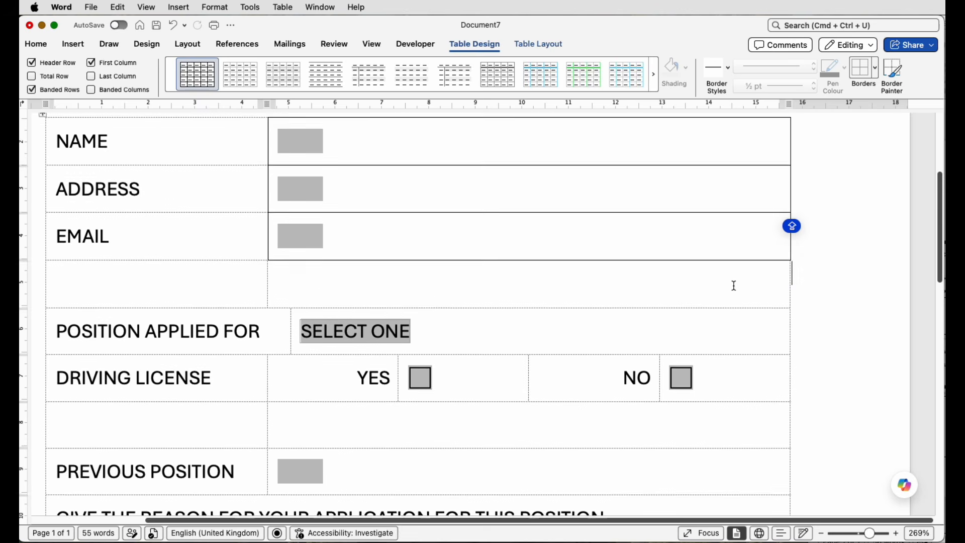
scroll(703, 273, up, 2)
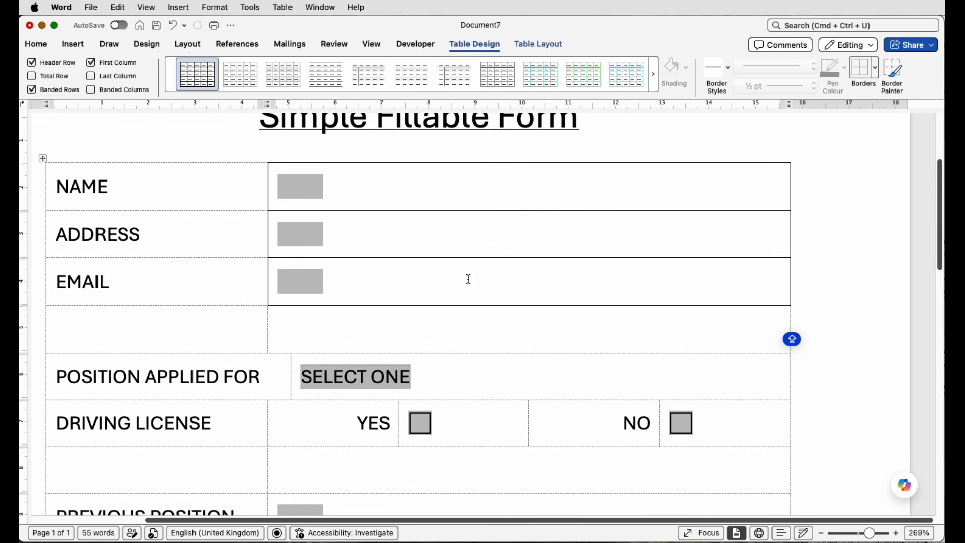
scroll(468, 279, down, 3)
click(482, 315)
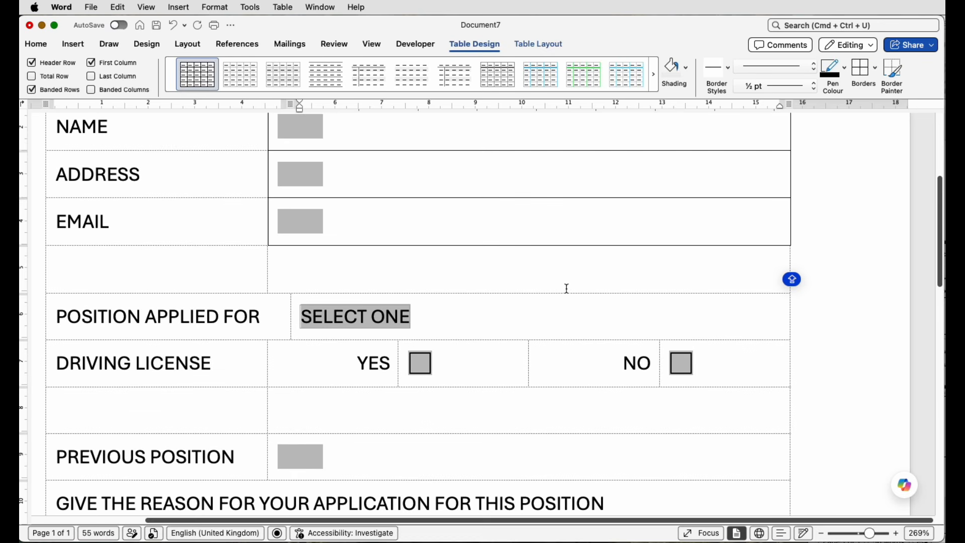
click(876, 71)
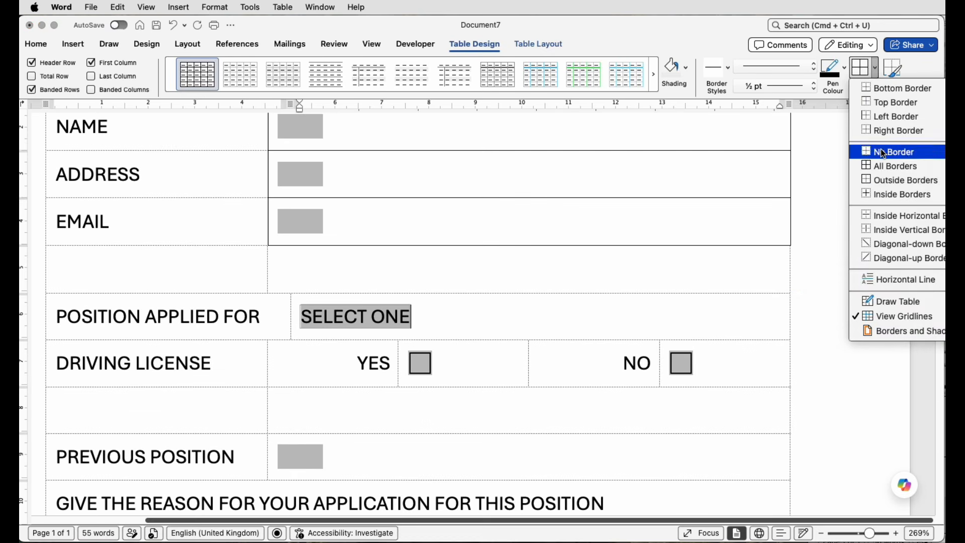
click(877, 181)
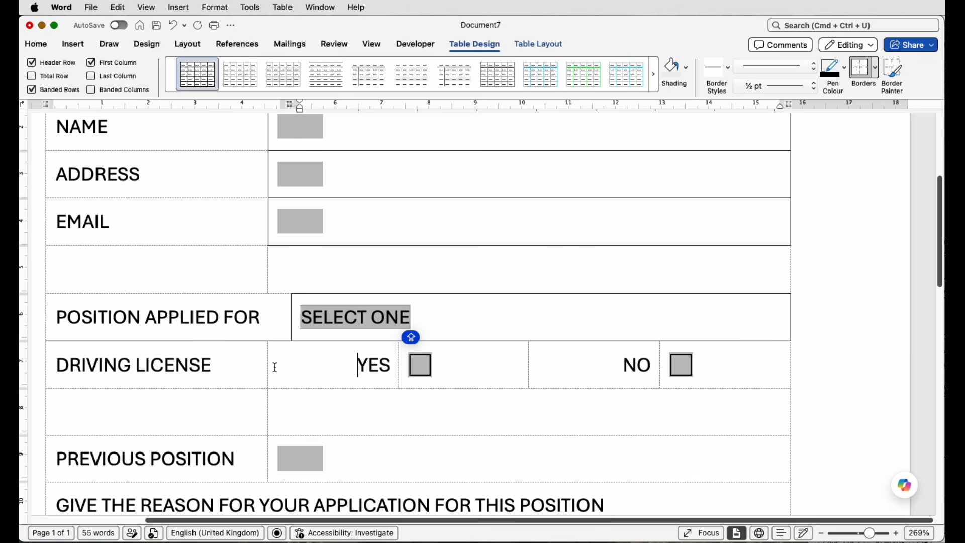
Step: Align the DRIVING LICENSE label cell's edge with the POSITION APPLIED FOR cell and remove the inside horizontal border between both labels
mouse_move(275, 367)
mouse_down()
mouse_move(256, 371)
mouse_move(293, 371)
mouse_up()
drag(244, 319, 243, 347)
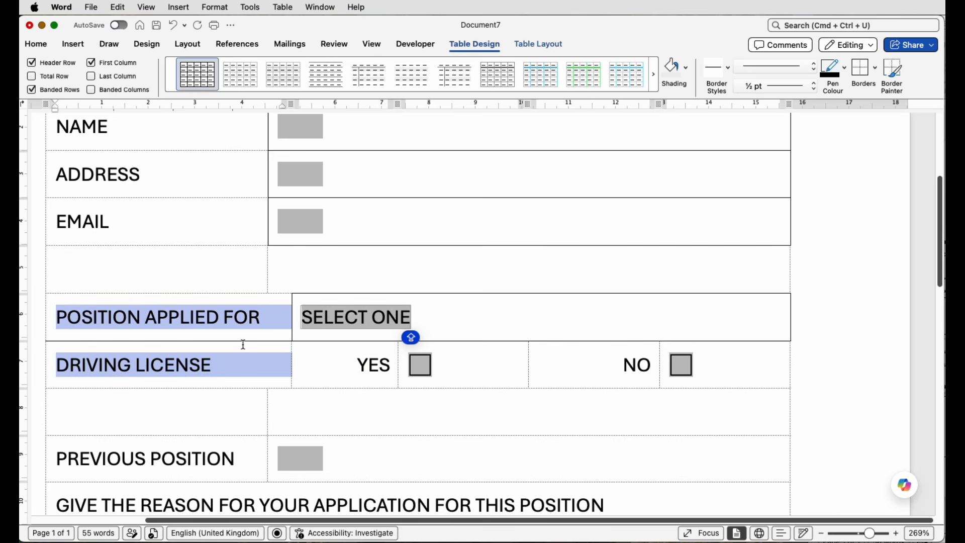
click(876, 70)
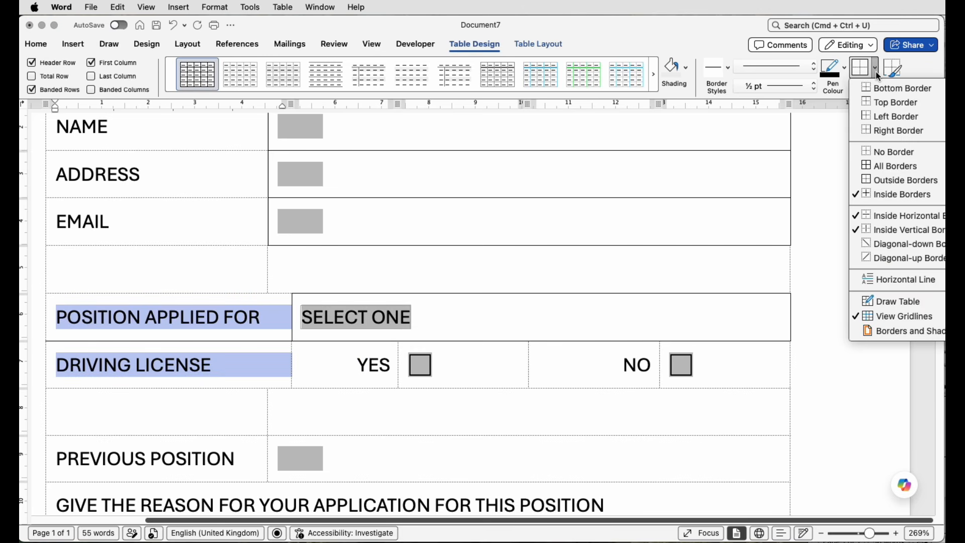
click(869, 219)
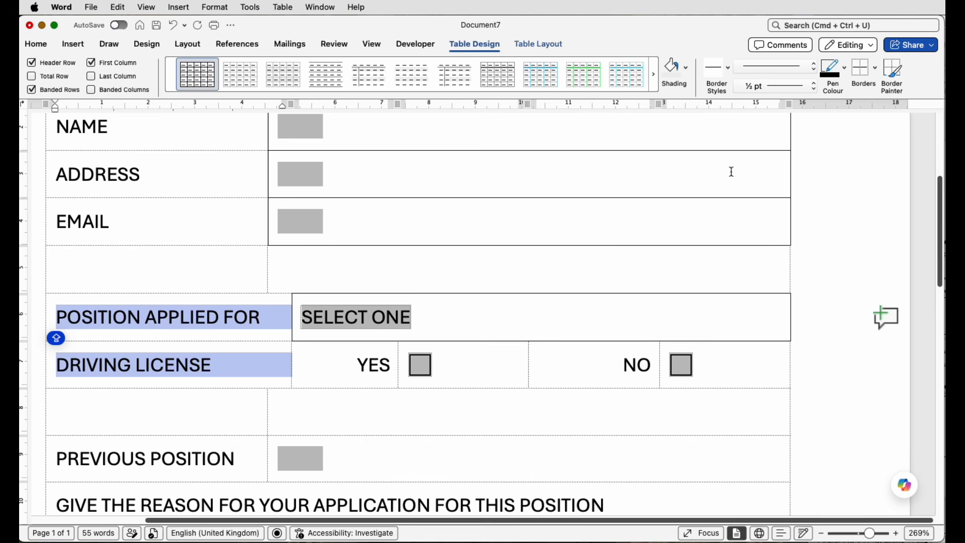
click(452, 359)
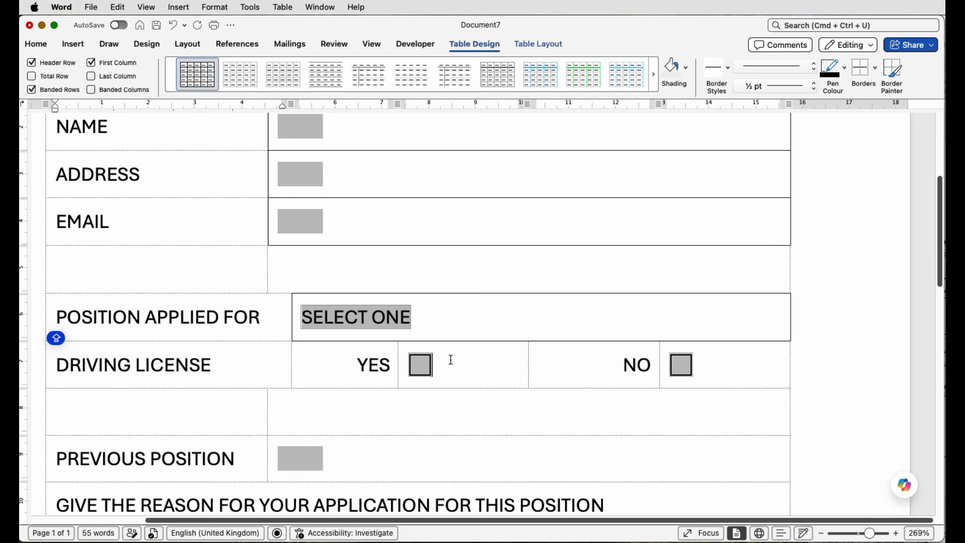
Step: Apply Outside Borders around the YES label and checkbox cells in the DRIVING LICENSE row
drag(345, 362, 409, 364)
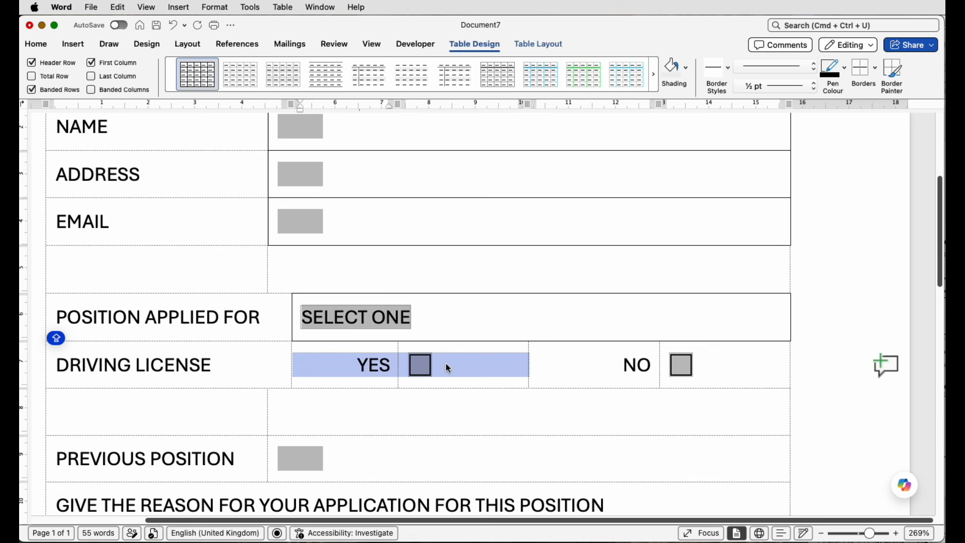
click(877, 74)
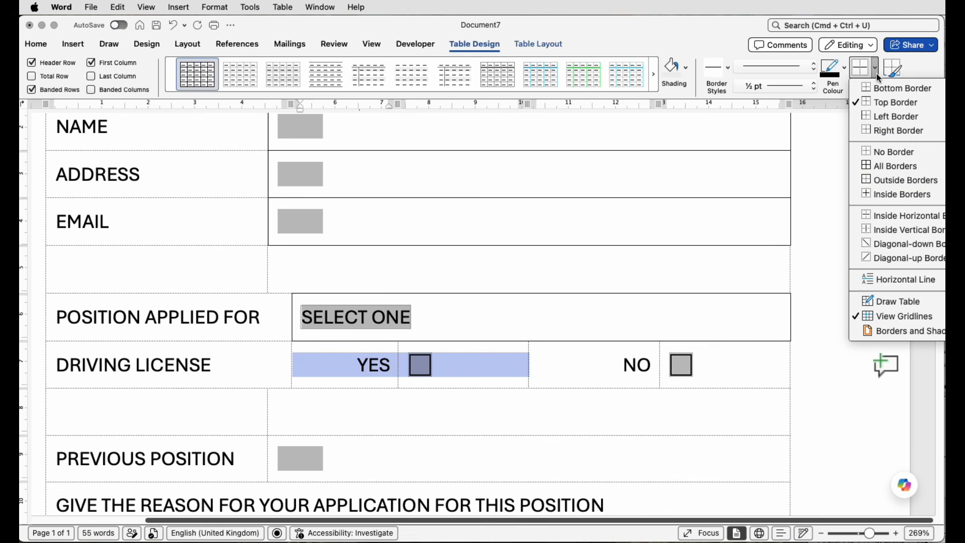
click(878, 180)
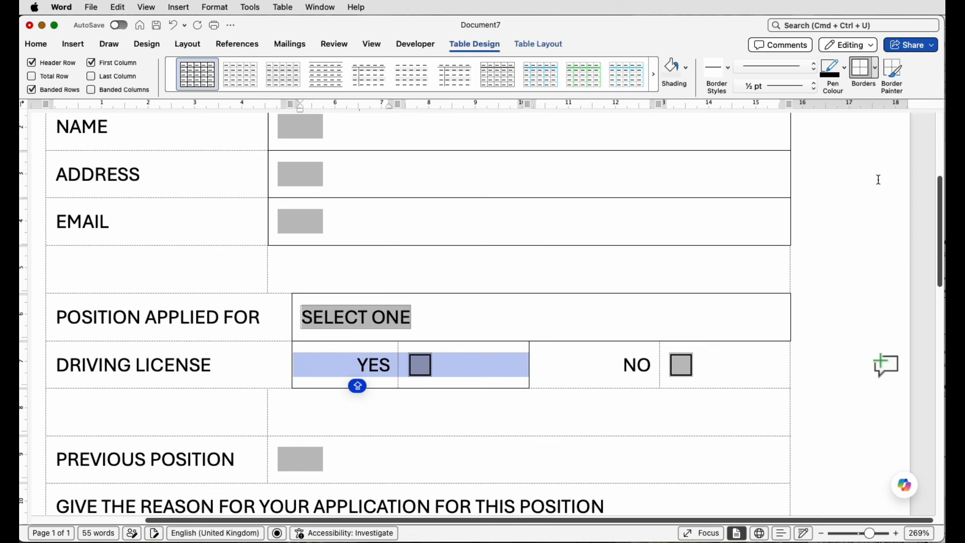
Step: Apply Outside Borders around the NO label and checkbox cells, and around the PREVIOUS POSITION answer cell
drag(628, 361, 695, 367)
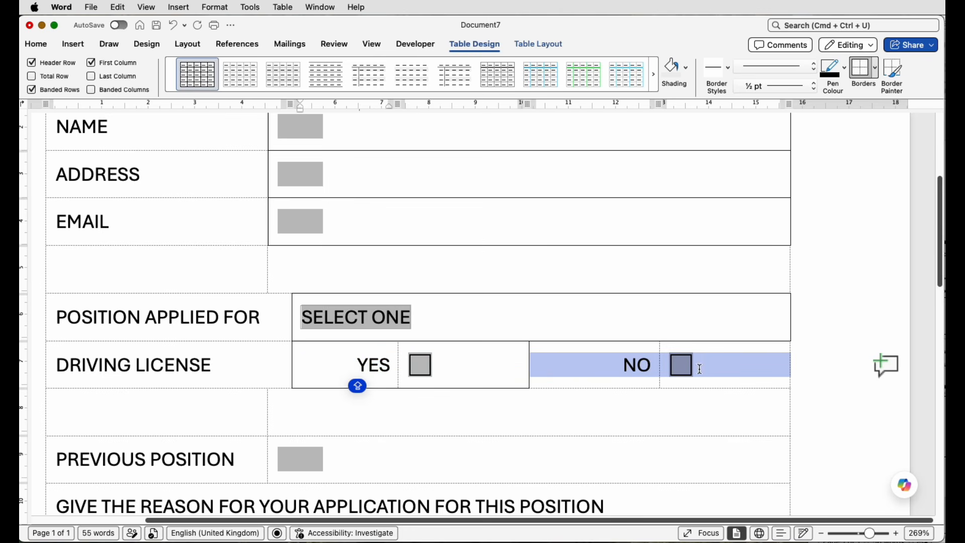
click(860, 70)
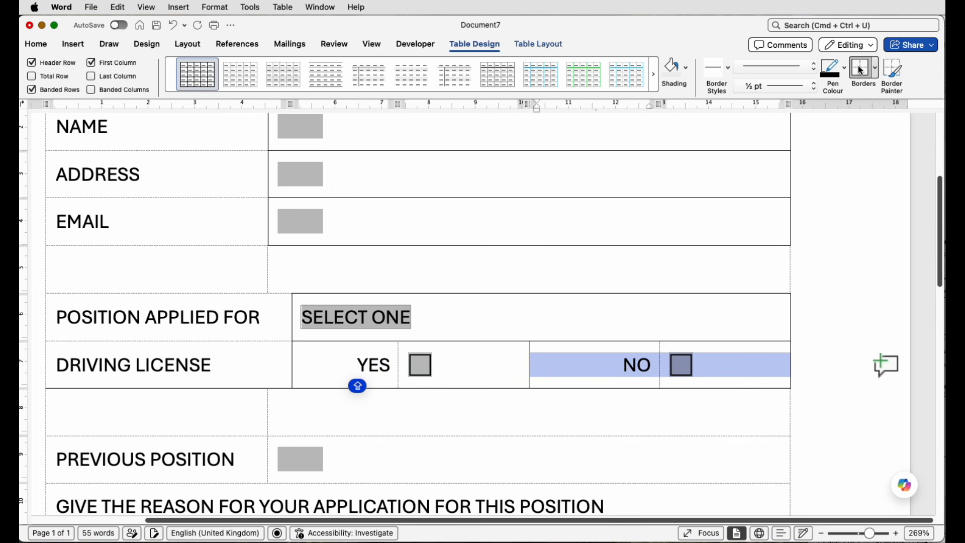
scroll(647, 292, down, 3)
scroll(647, 292, down, 1)
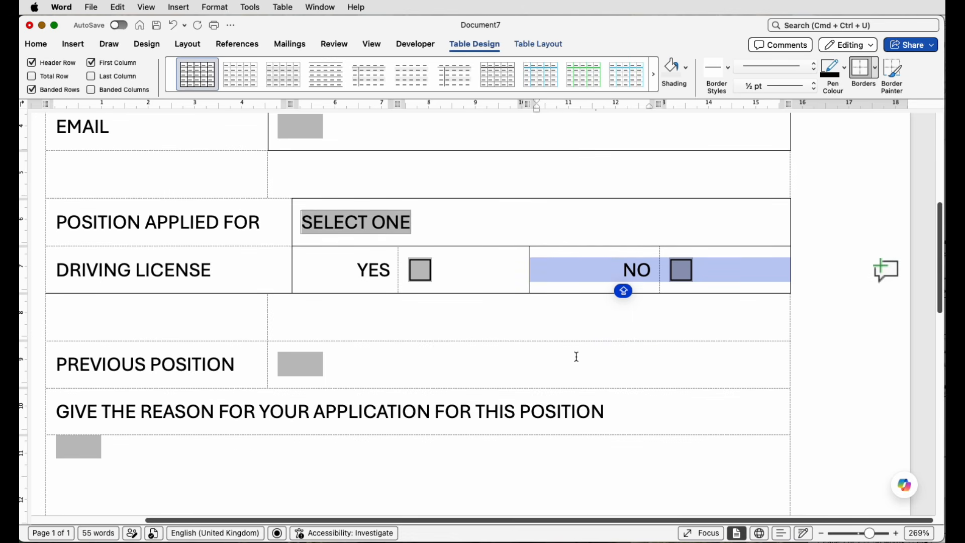
click(583, 351)
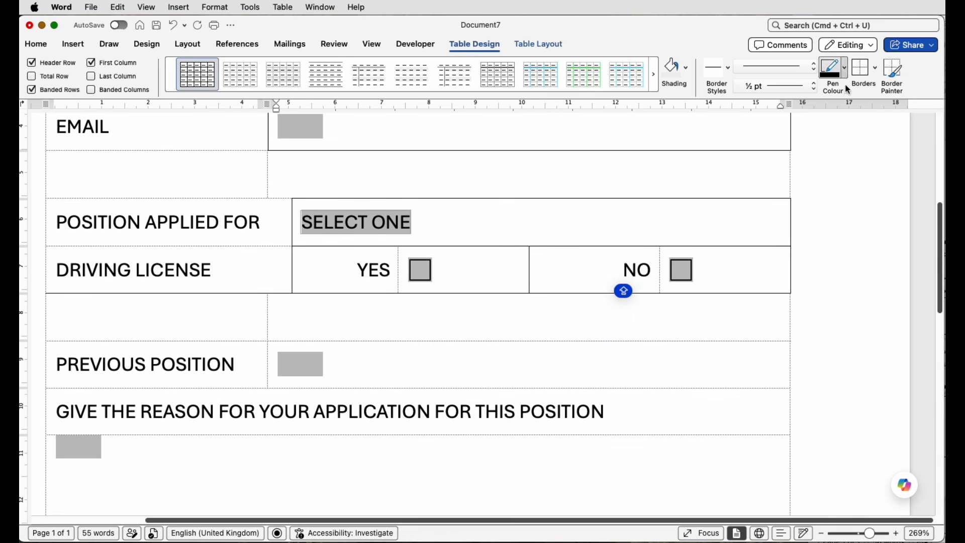
click(860, 74)
Step: Apply Outside Borders to the large answer cell below GIVE THE REASON FOR YOUR APPLICATION FOR THIS POSITION
scroll(555, 334, down, 5)
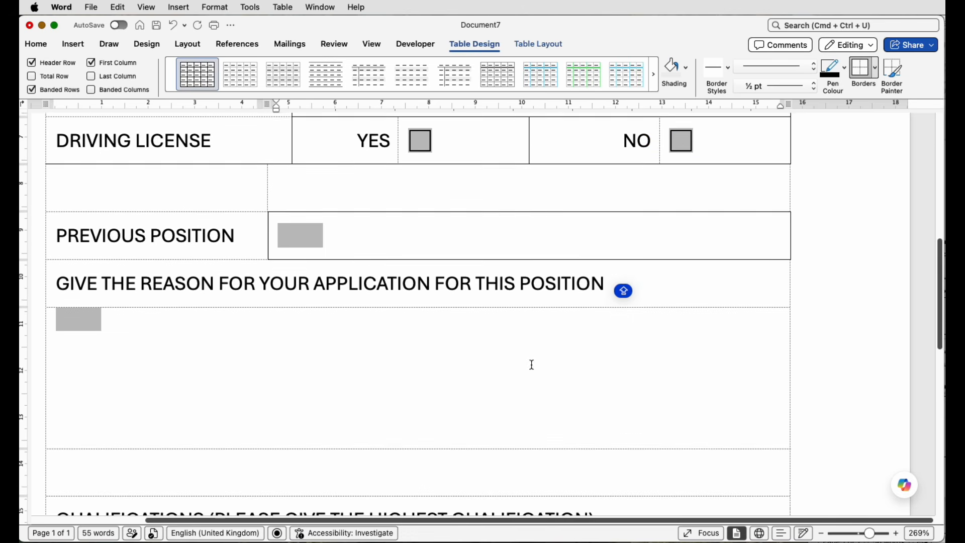
click(532, 365)
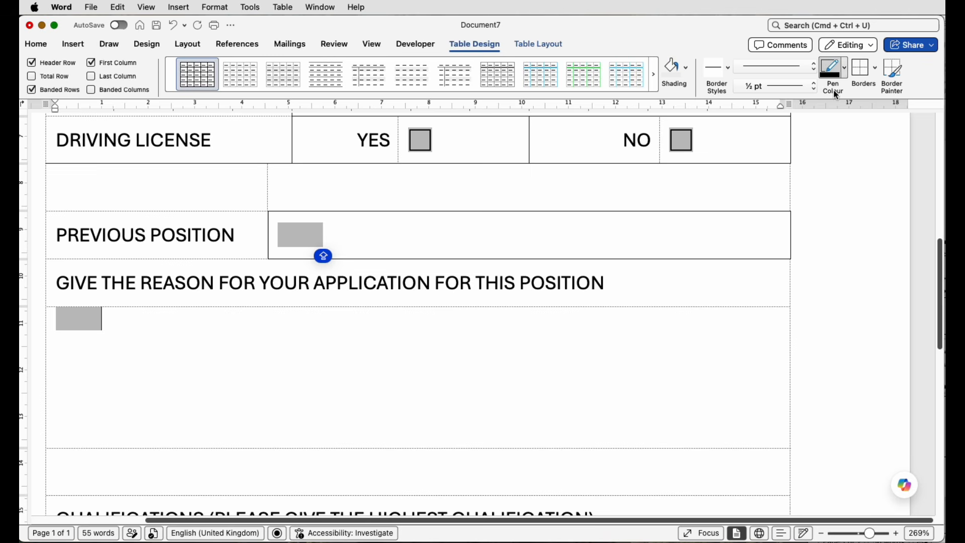
click(862, 70)
Step: Apply Outside Borders and an inside horizontal border to the COLLEGE OR SCHOOL and QUALIFICATION answer cells
scroll(537, 364, down, 10)
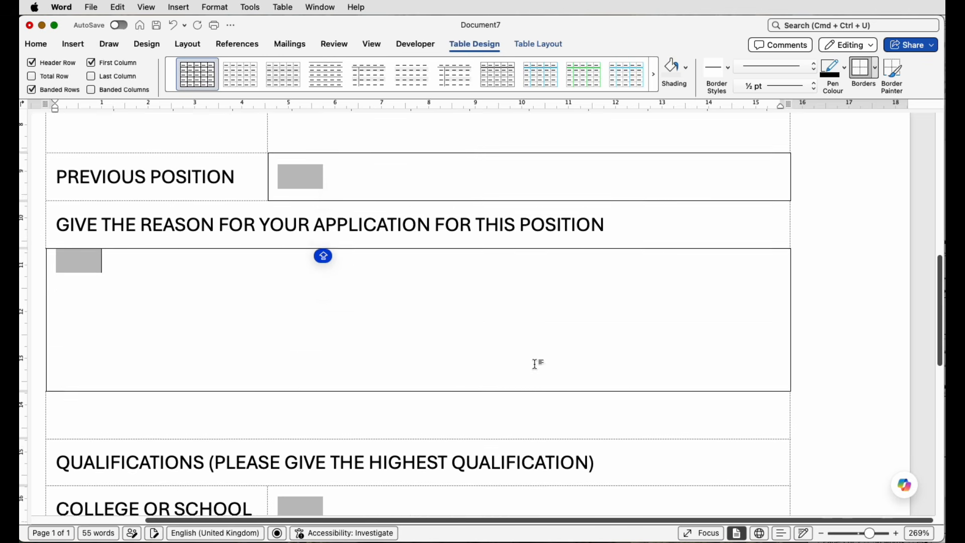
drag(494, 330, 493, 349)
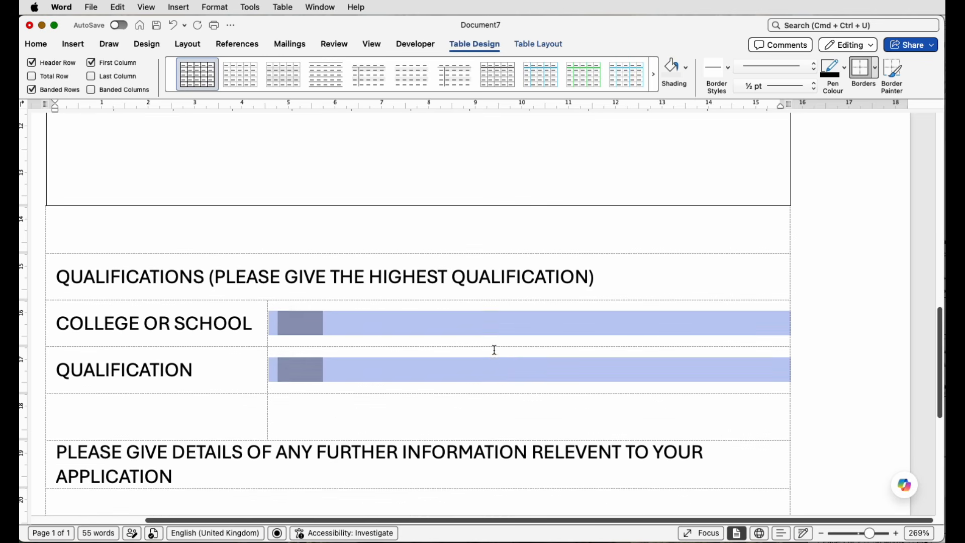
click(864, 69)
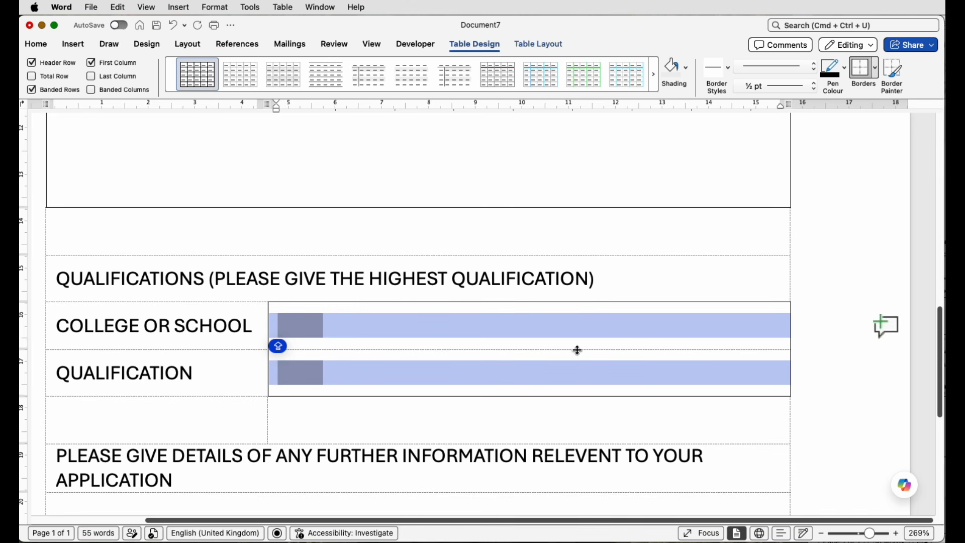
click(874, 71)
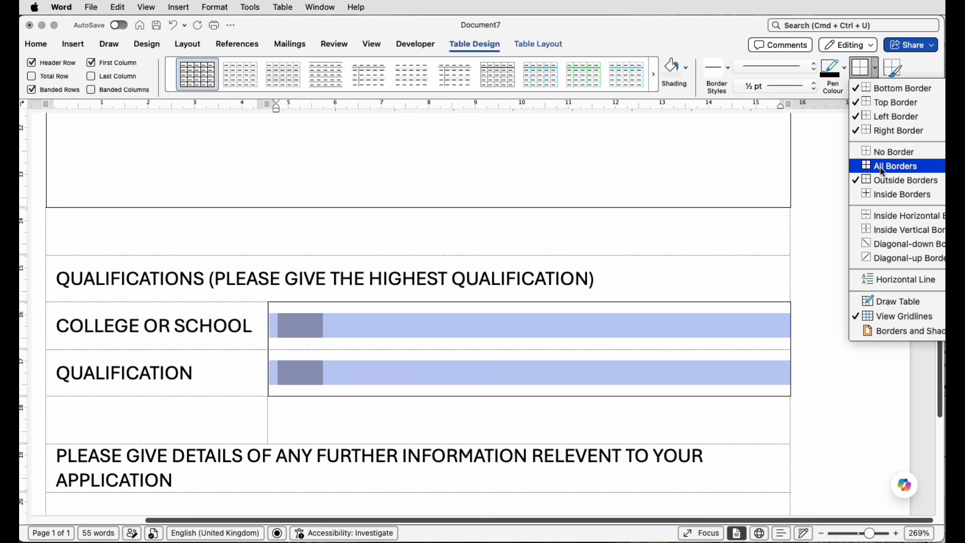
click(877, 215)
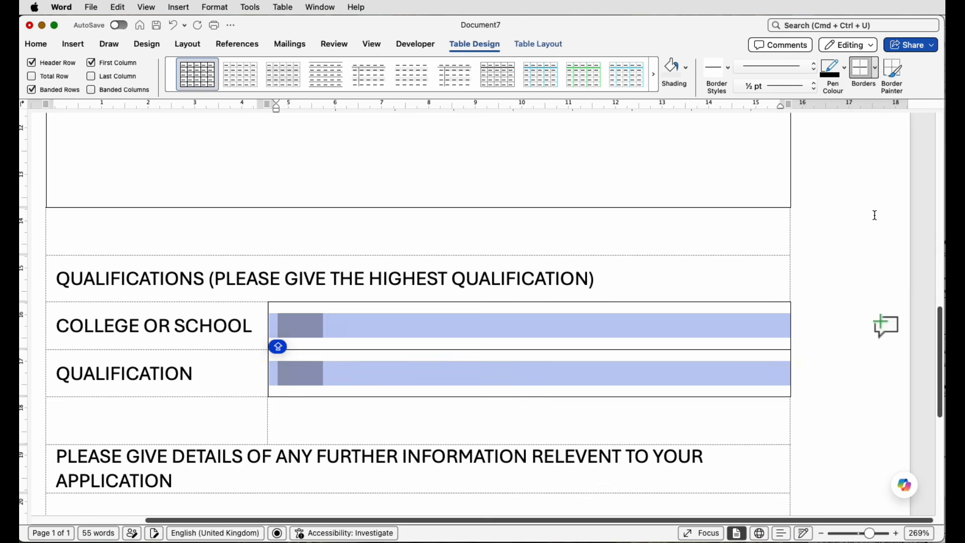
Step: Apply Outside Borders to the large empty answer cell below the further information heading
scroll(605, 250, down, 5)
click(604, 250)
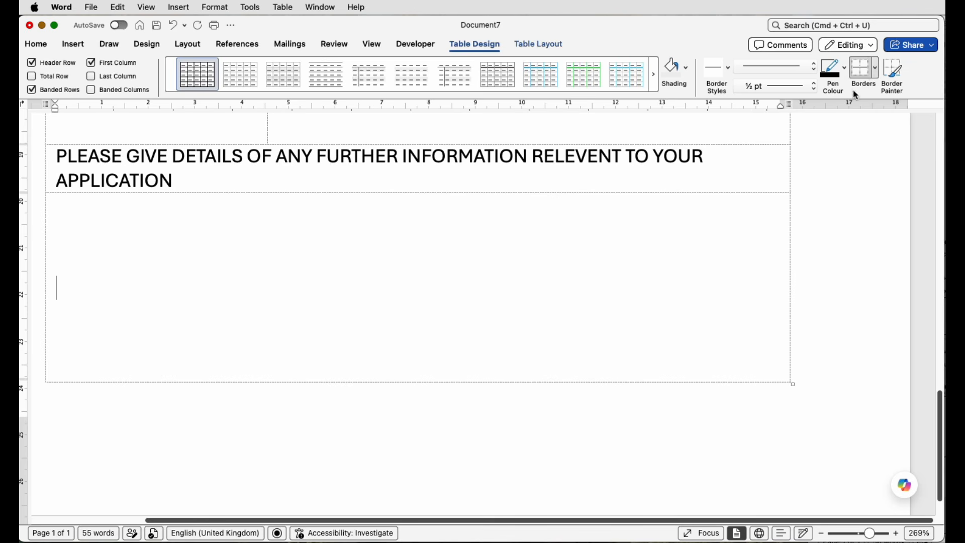
click(877, 79)
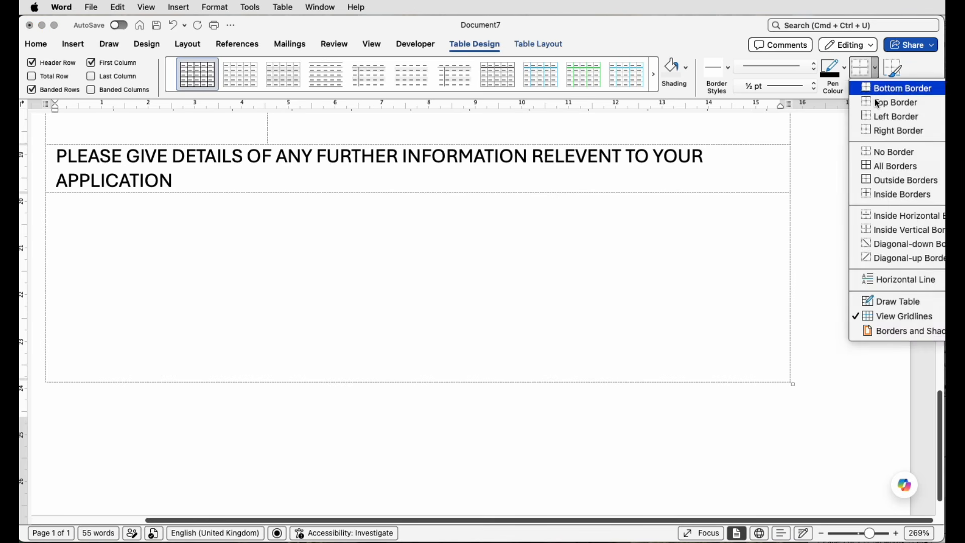
click(880, 182)
Step: Check the whole form's borders with the table gridlines hidden, and turn the gridlines back on
scroll(858, 285, down, 5)
click(874, 67)
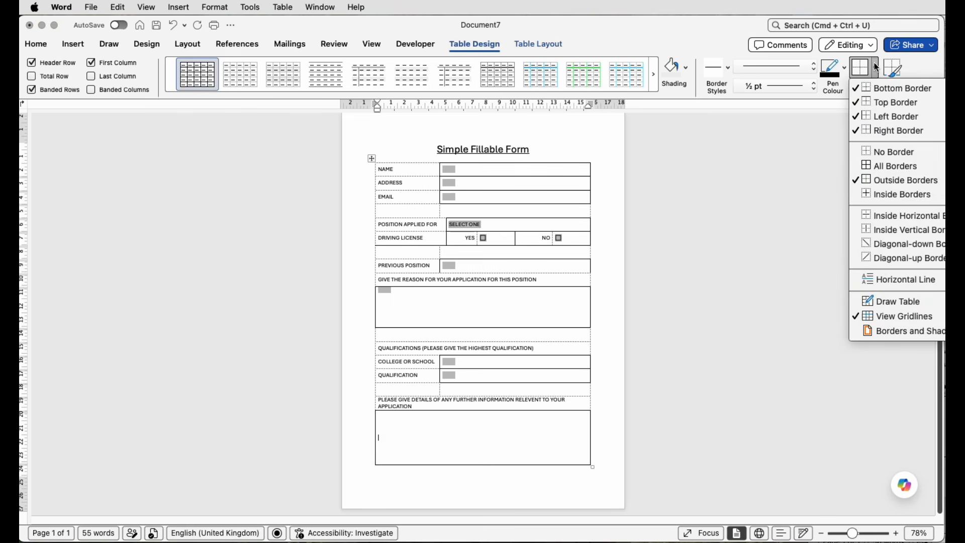
click(879, 317)
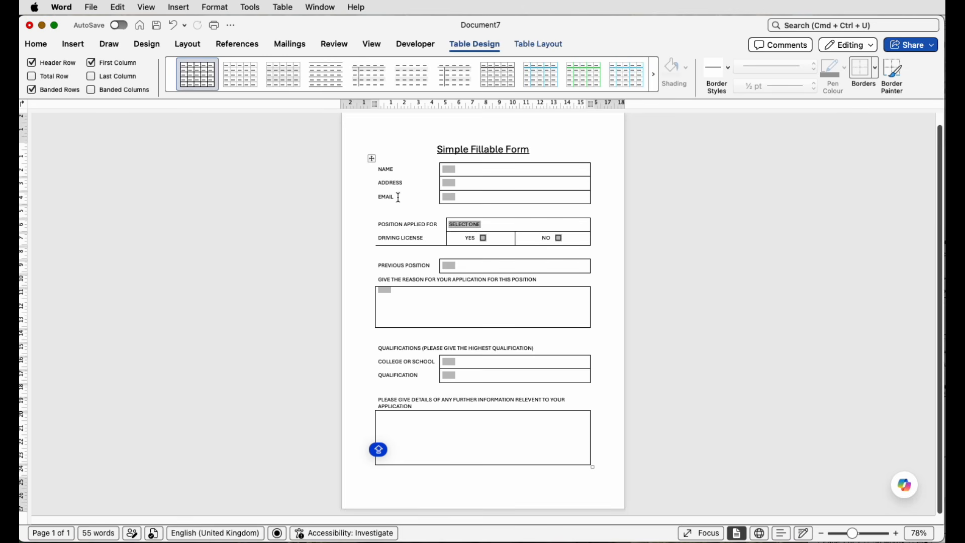
click(876, 71)
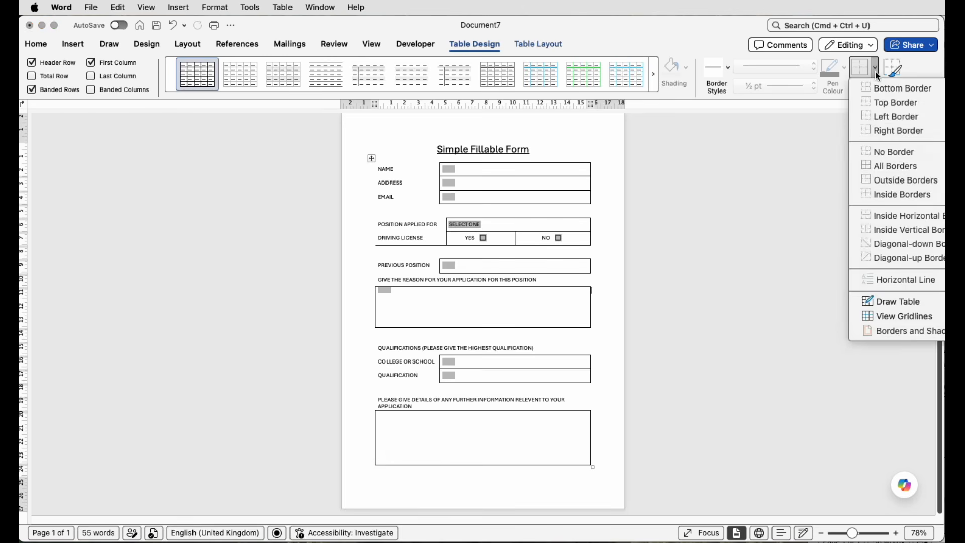
click(885, 317)
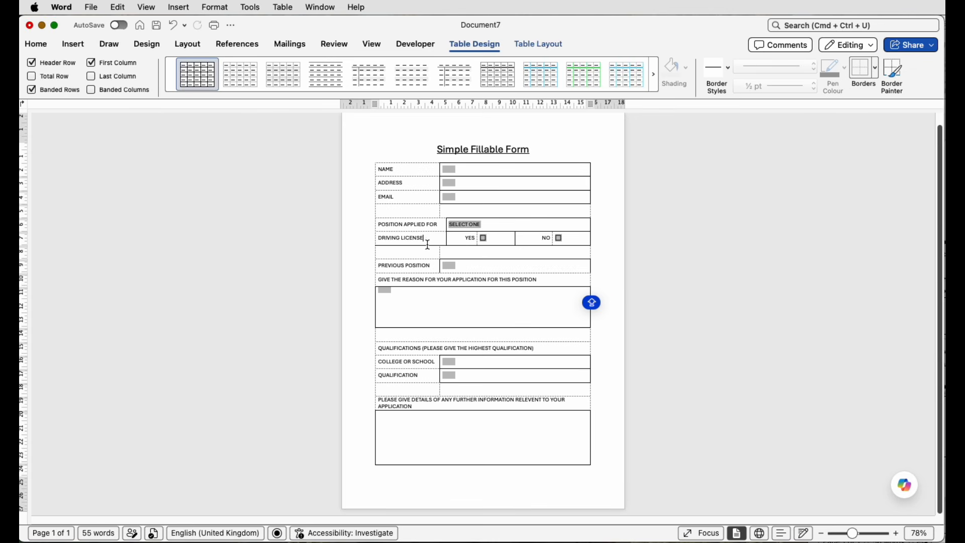
drag(431, 239, 430, 252)
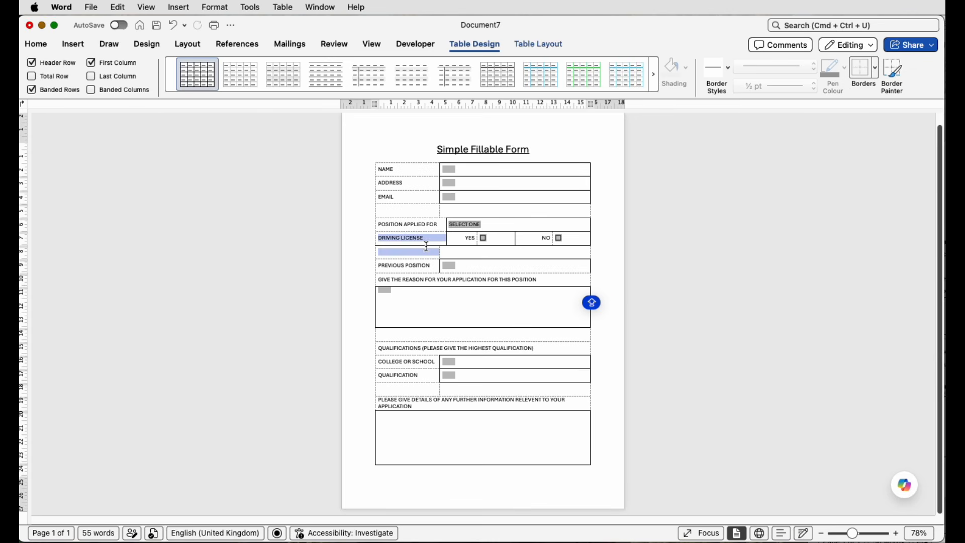
click(876, 75)
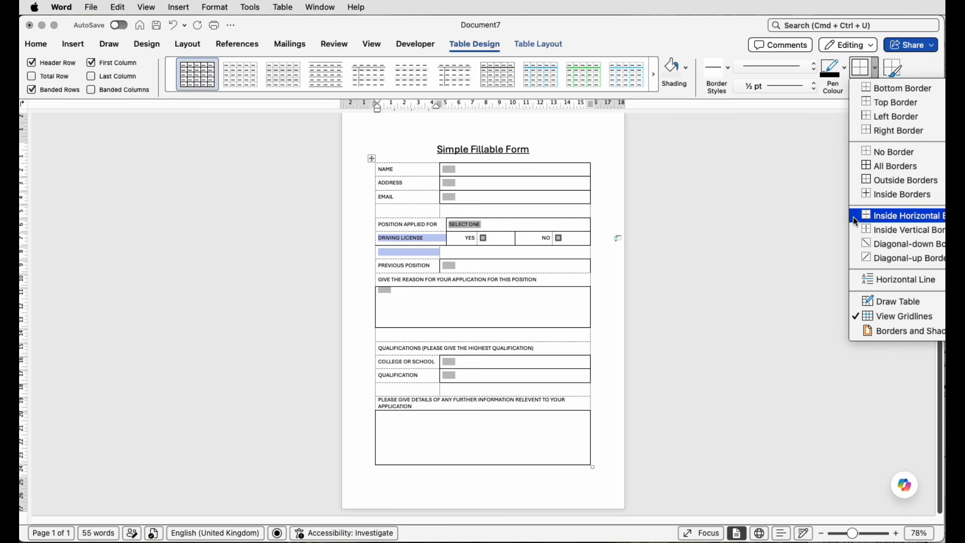
click(433, 251)
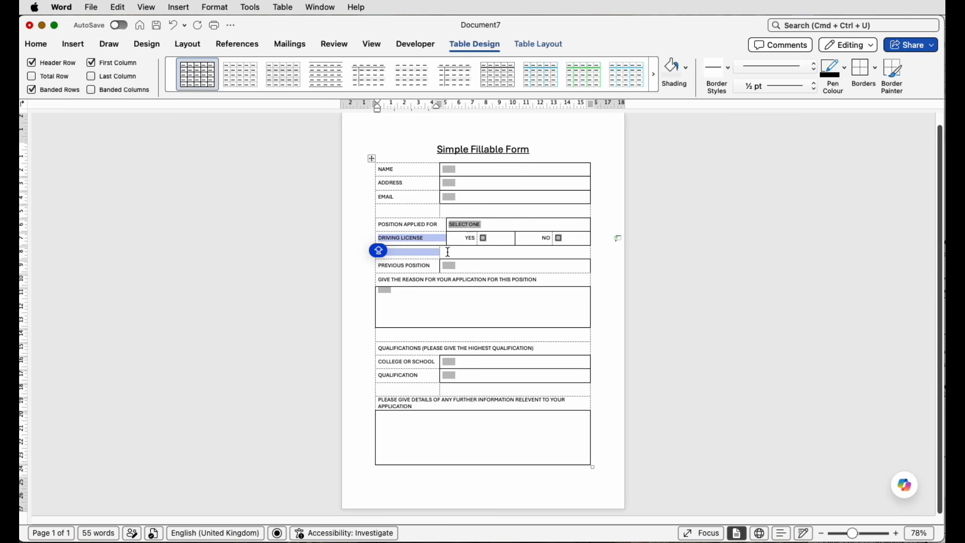
Step: Align the column edge of the blank row below DRIVING LICENSE with that label cell and remove the inside horizontal border between both cells
drag(447, 251, 435, 251)
drag(852, 535, 864, 534)
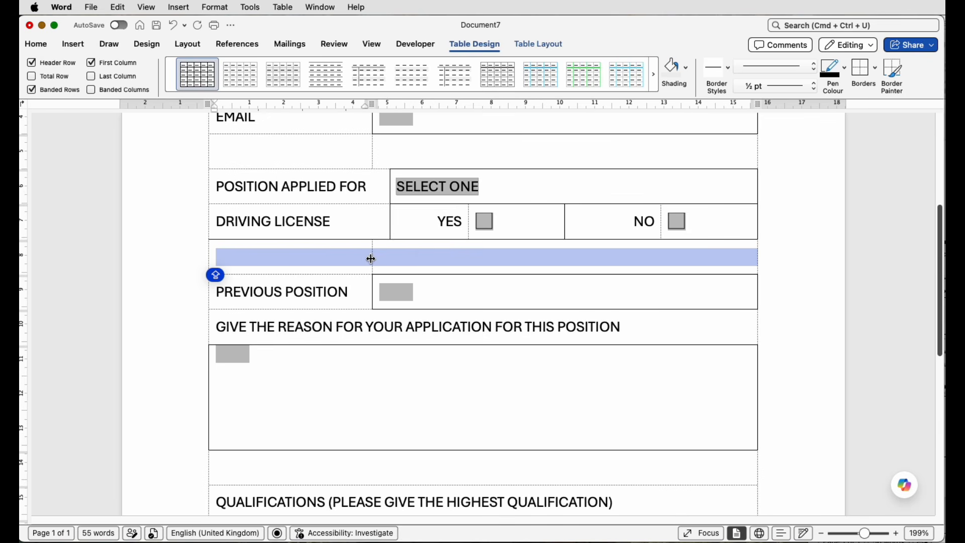
mouse_move(372, 259)
mouse_down()
mouse_move(390, 258)
mouse_move(372, 237)
mouse_move(427, 240)
mouse_up()
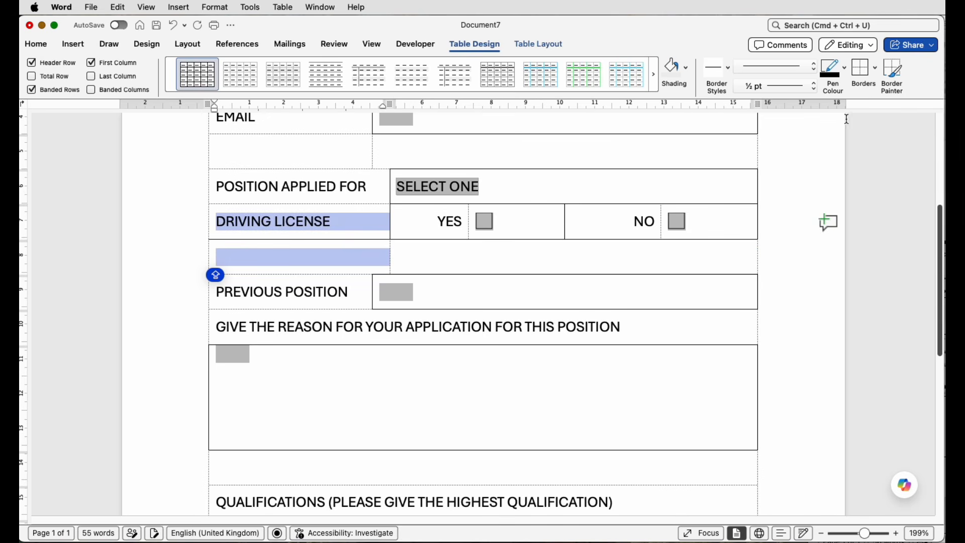
click(878, 74)
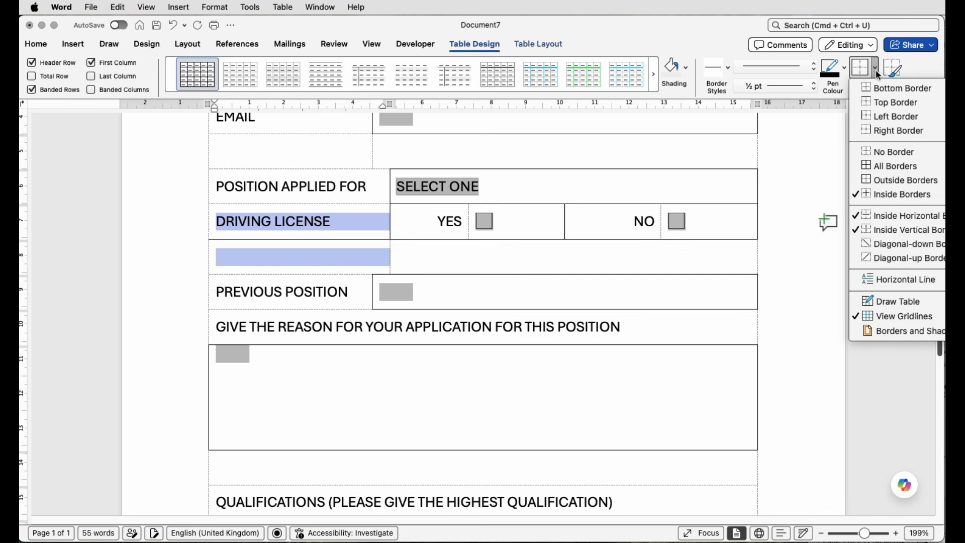
click(857, 220)
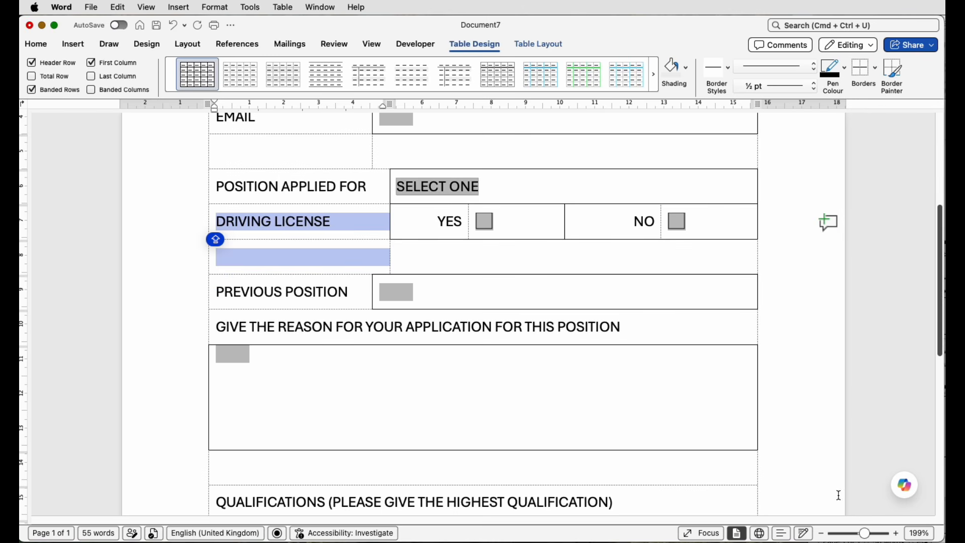
Step: Hide the table gridlines so that only the applied borders show on the form
click(875, 67)
click(880, 315)
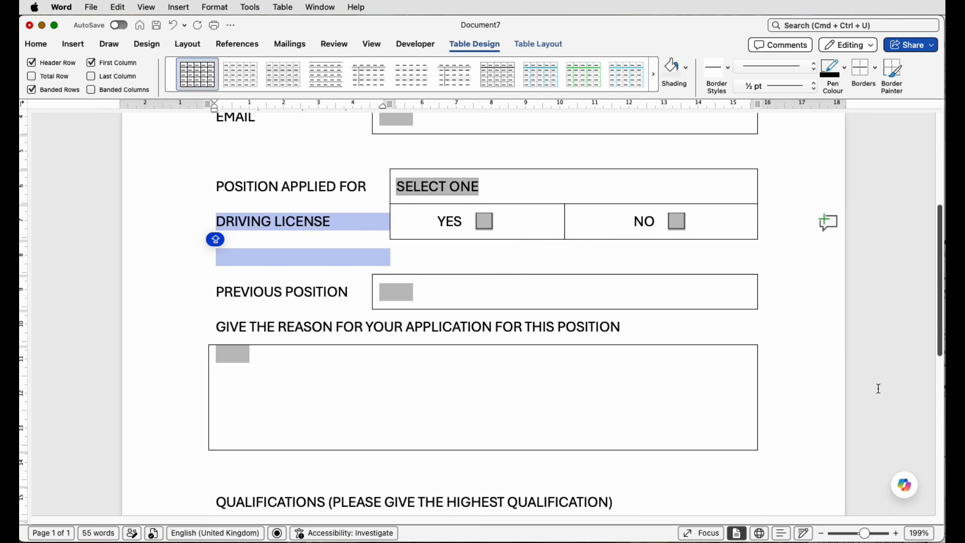
drag(864, 535, 860, 536)
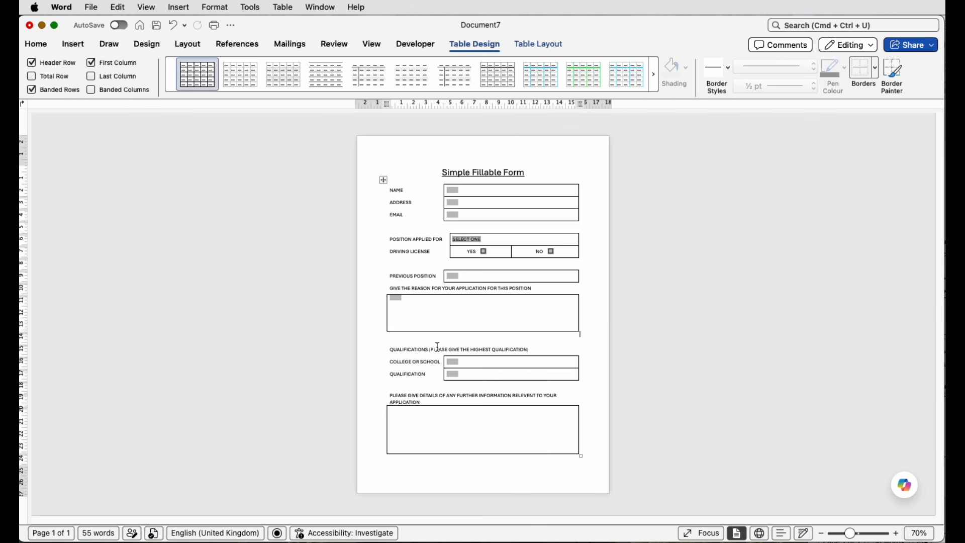
Step: Align the further information answer cell's content to the top left and insert a text box form field in it
click(408, 409)
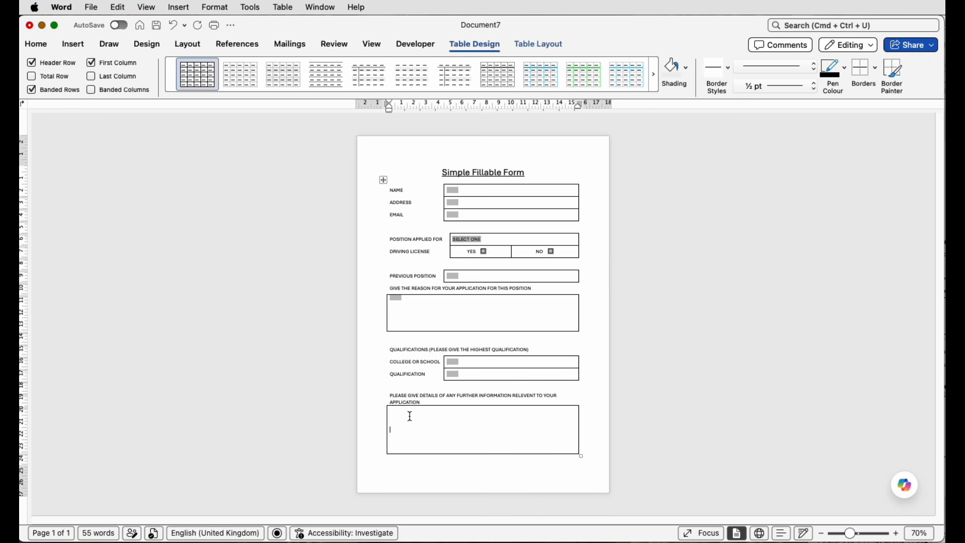
click(557, 45)
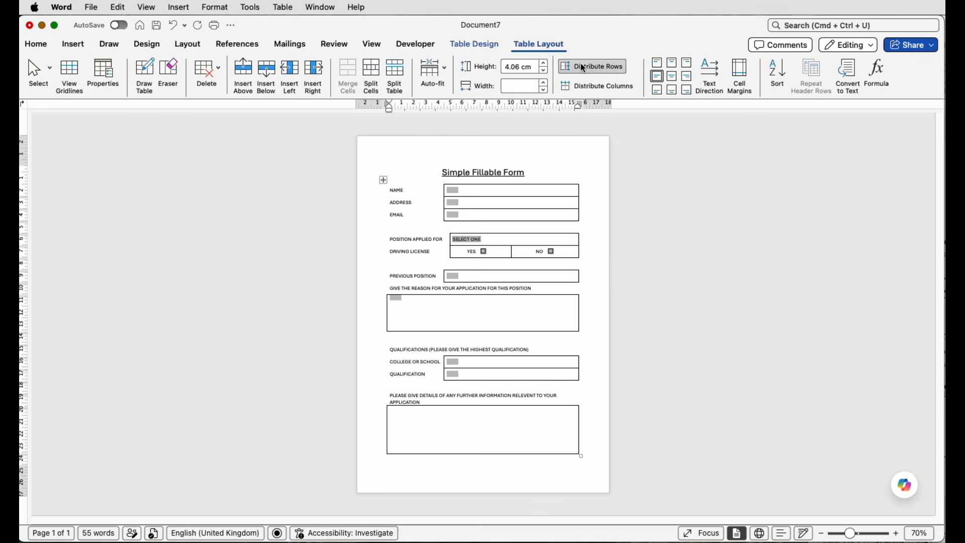
click(657, 62)
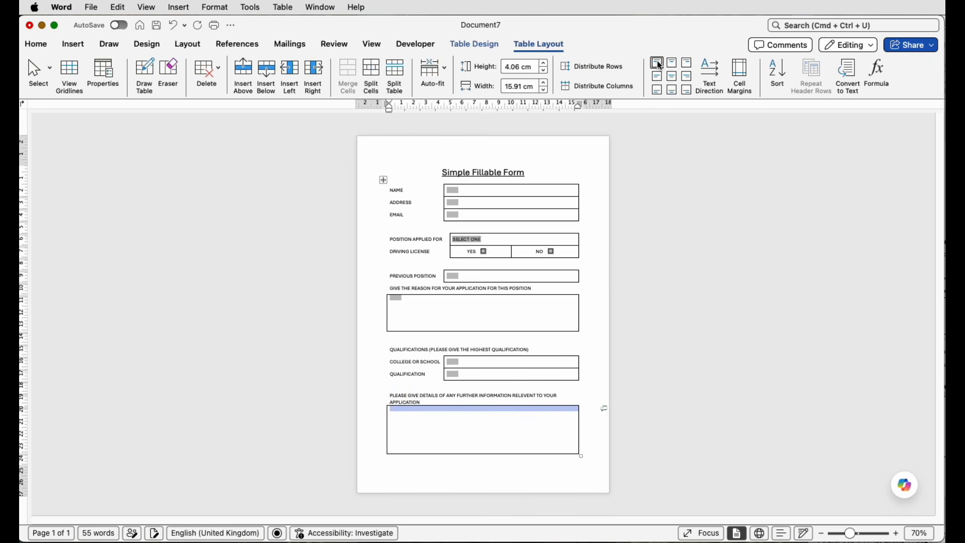
click(425, 49)
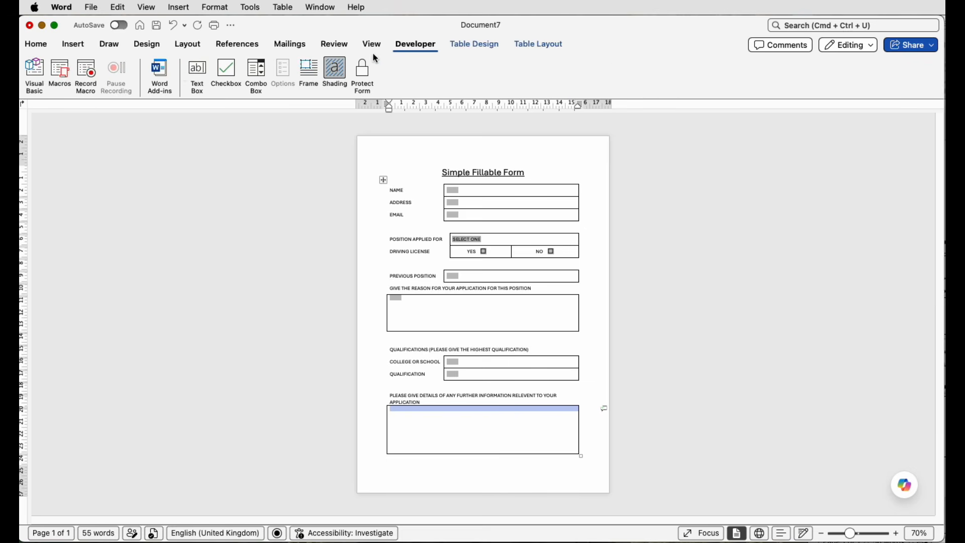
click(197, 73)
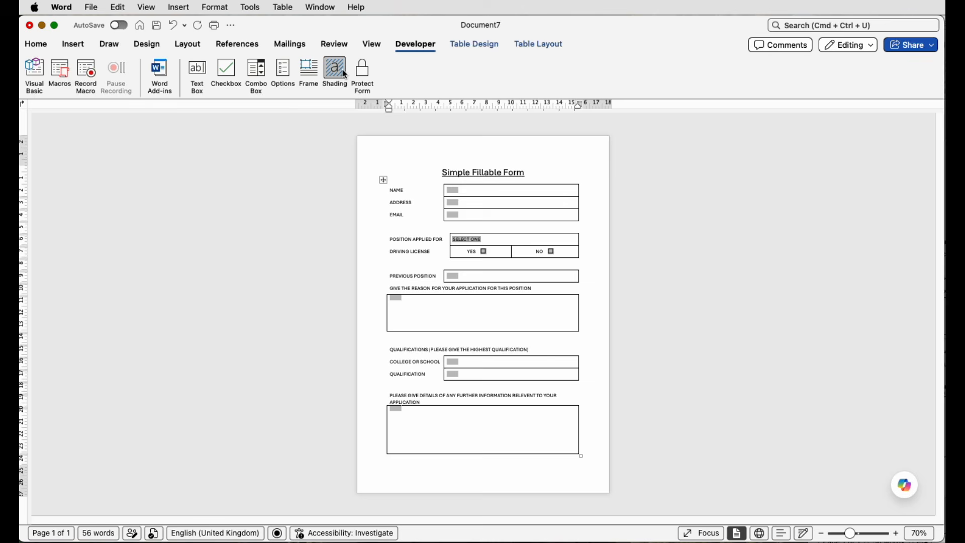
Step: Protect the form and turn off the shading of its form fields
click(366, 74)
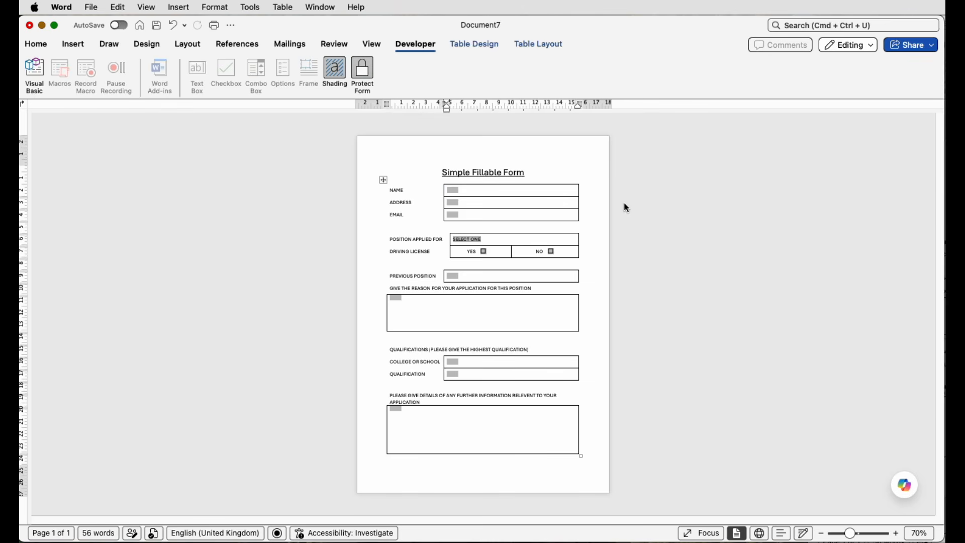
click(337, 76)
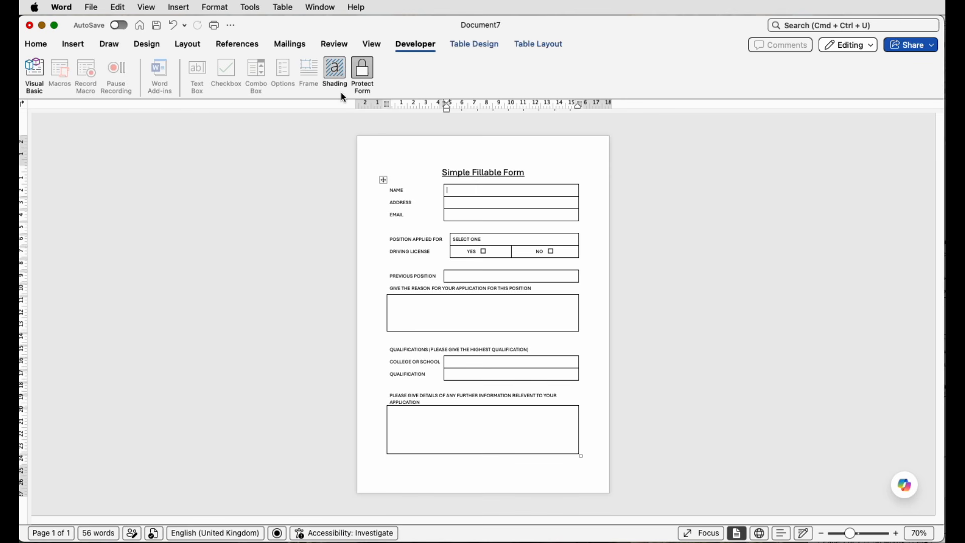
click(338, 76)
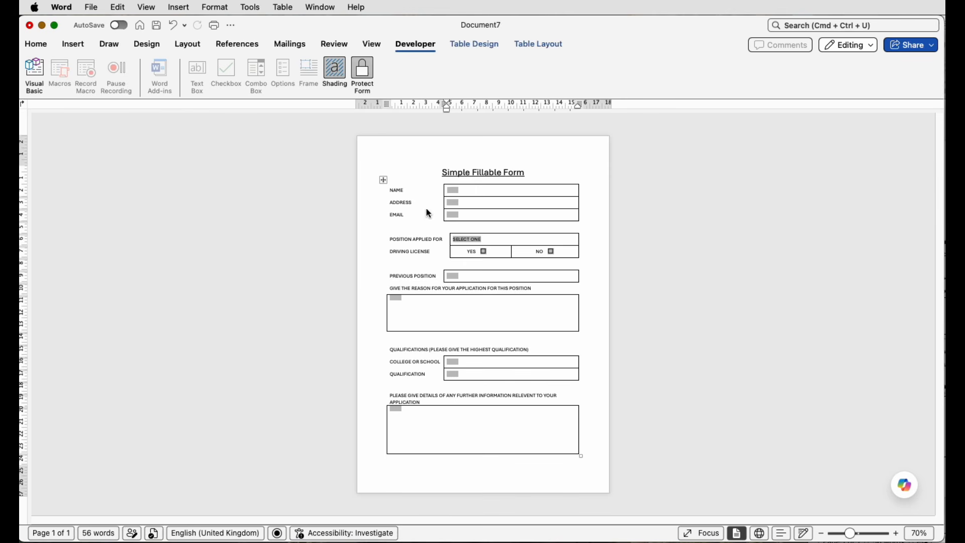
click(338, 79)
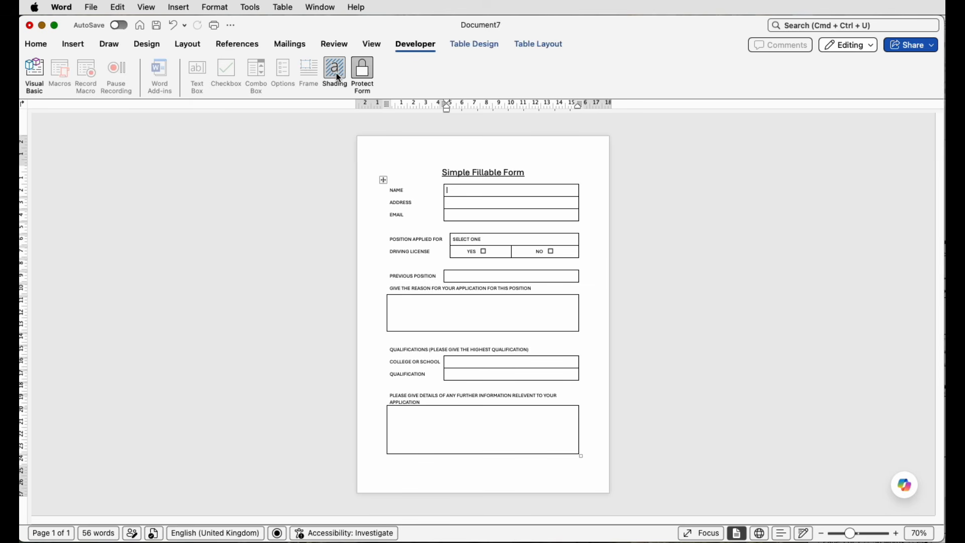